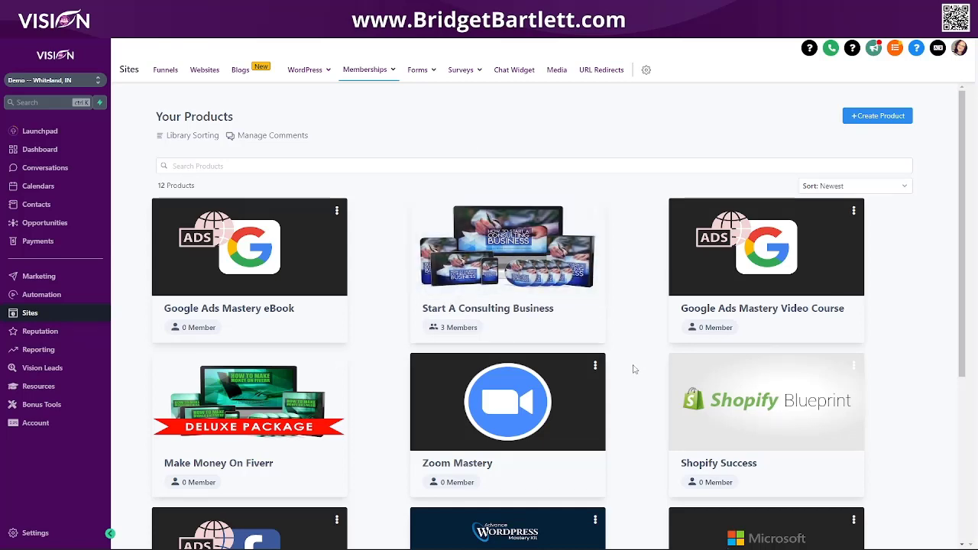
Open the Start A Consulting Business product from the products list and preview it as a member.
scroll(633, 369, down, 2)
scroll(633, 369, down, 3)
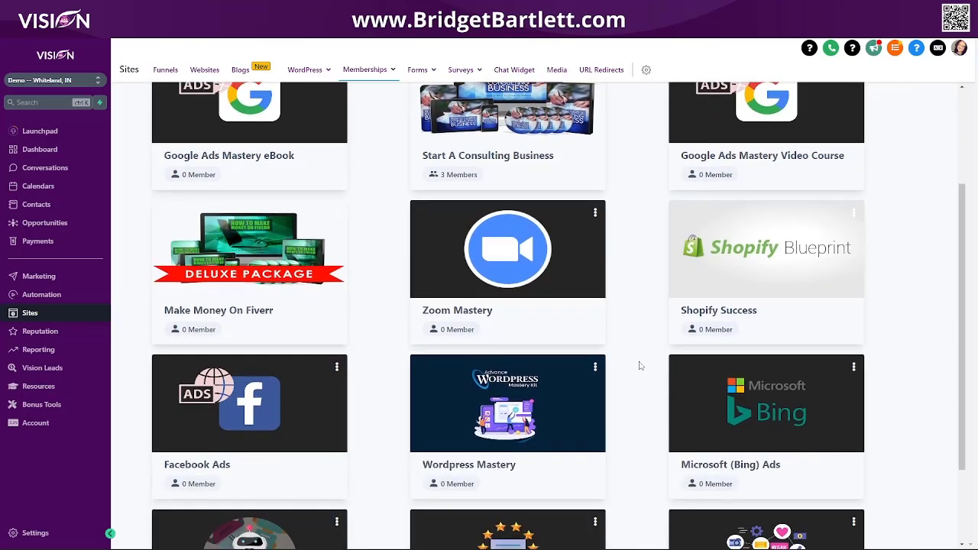
scroll(640, 365, down, 1)
scroll(641, 366, up, 2)
click(510, 177)
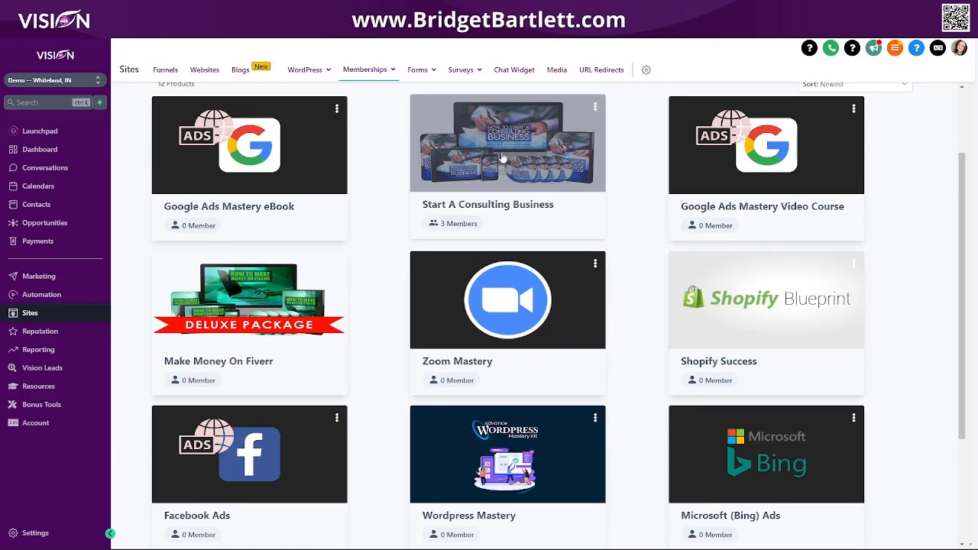
scroll(323, 296, down, 1)
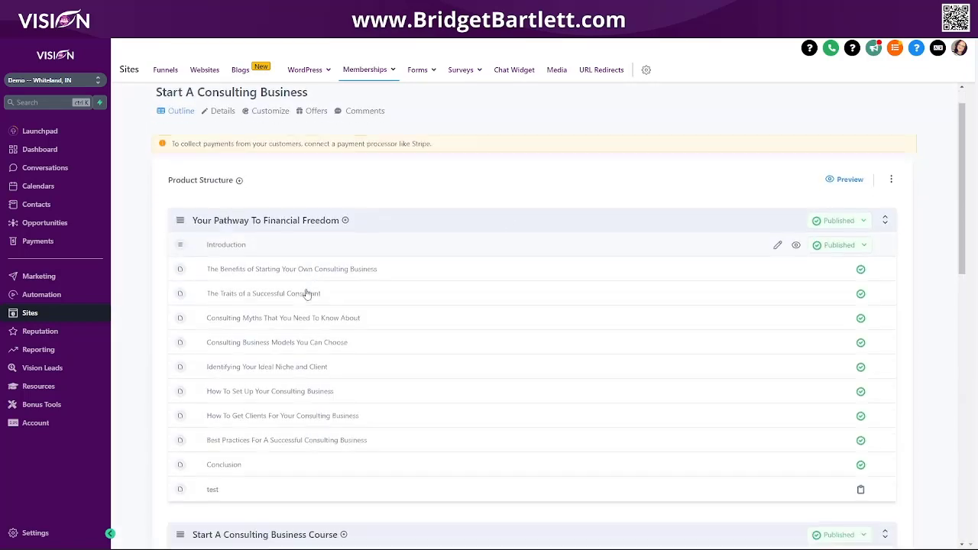
click(848, 166)
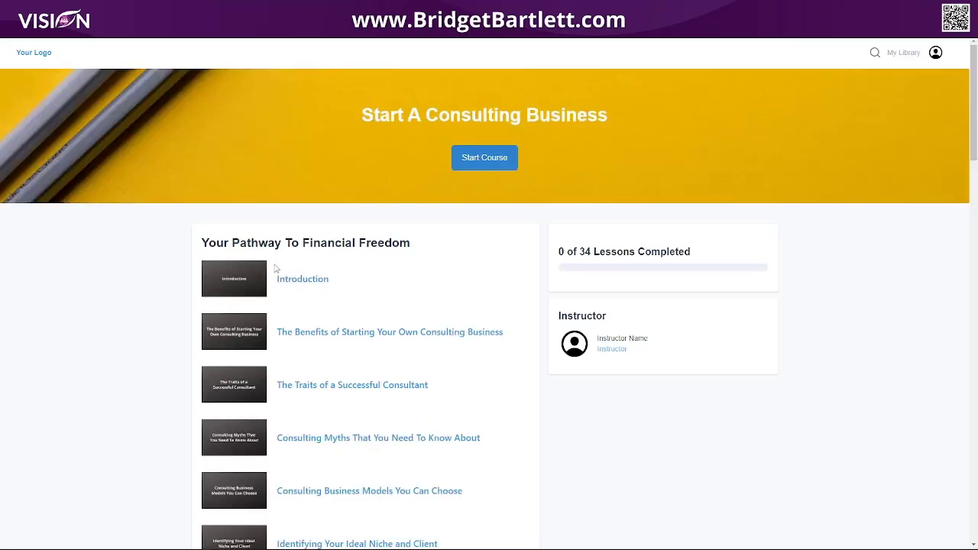
Look through the Introduction lesson and open the lesson The Benefits of Starting Your Own Consulting Business.
click(287, 280)
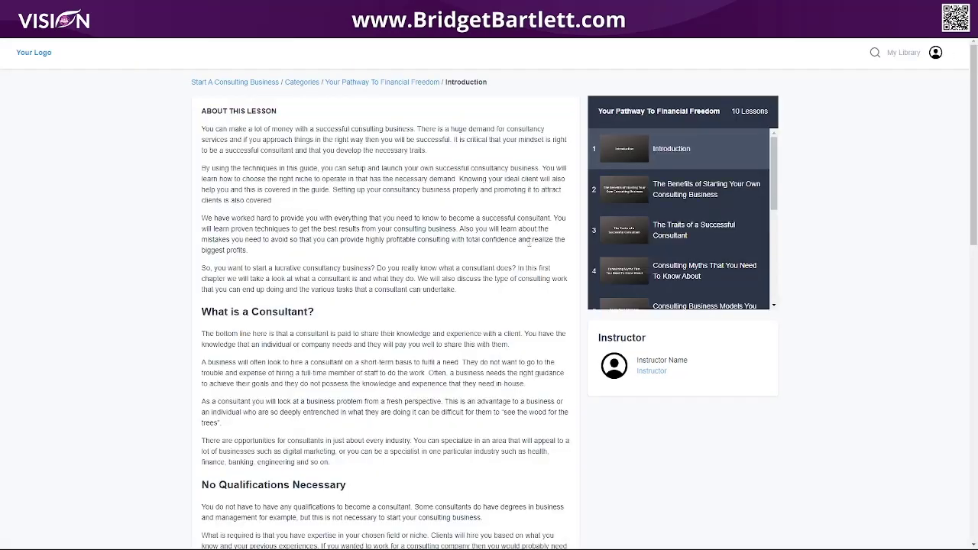
scroll(492, 273, down, 10)
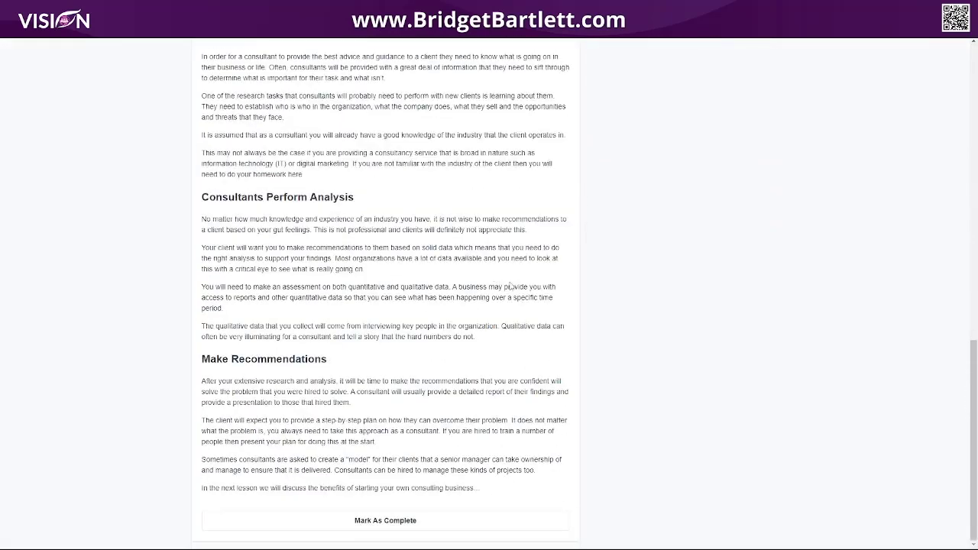
scroll(492, 273, up, 15)
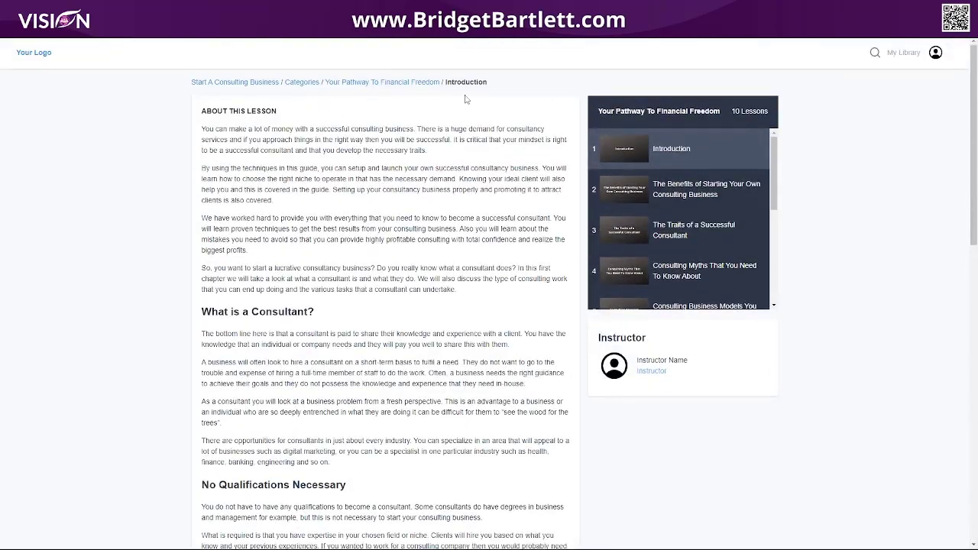
click(696, 200)
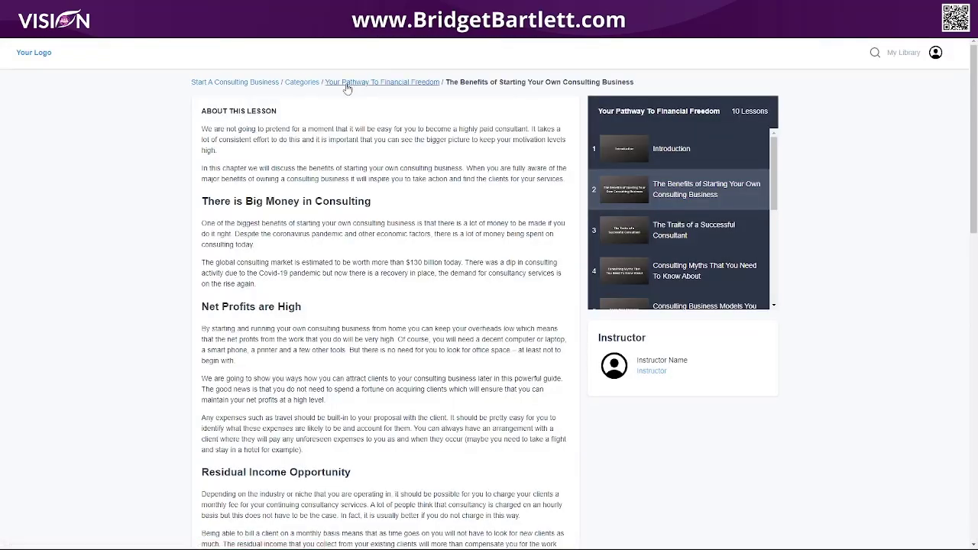
Open the Start A Consulting Business Course category and go through its video lessons from Introduction to Consulting Business Models You Can Choose.
click(306, 84)
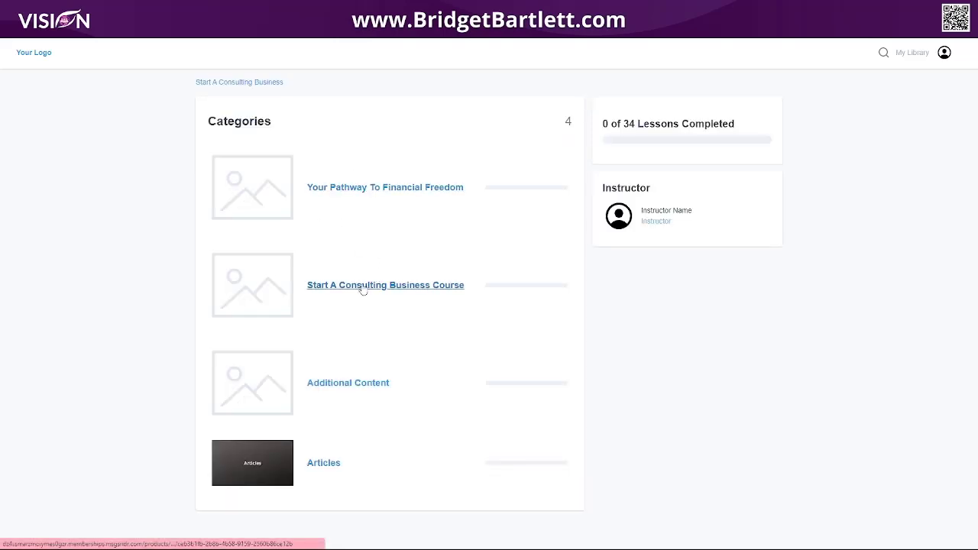
click(368, 288)
click(325, 153)
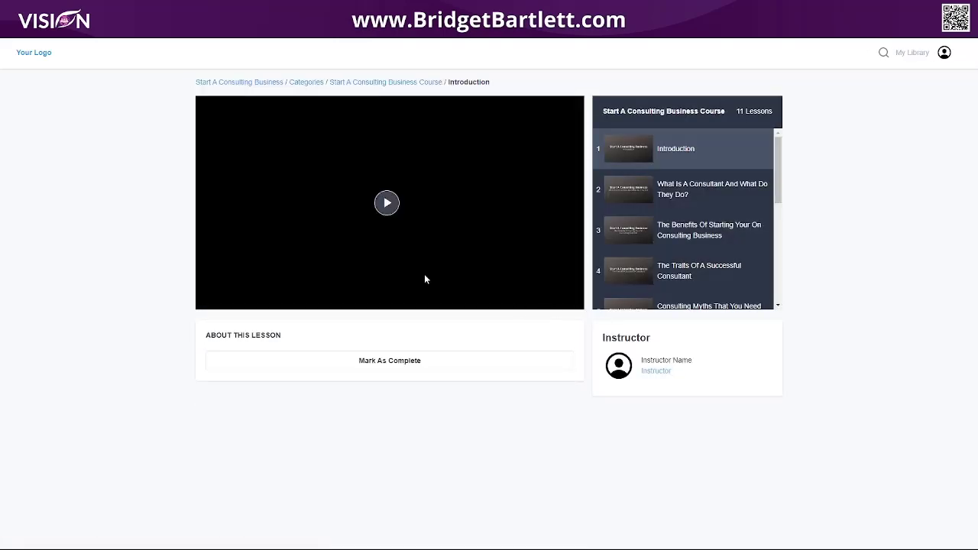
click(646, 200)
click(688, 236)
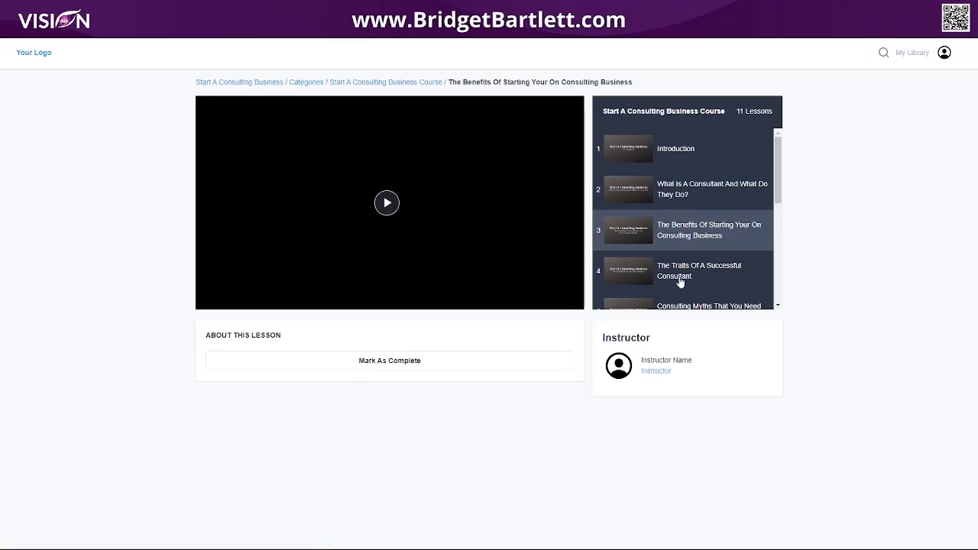
click(681, 279)
click(715, 304)
scroll(696, 263, down, 3)
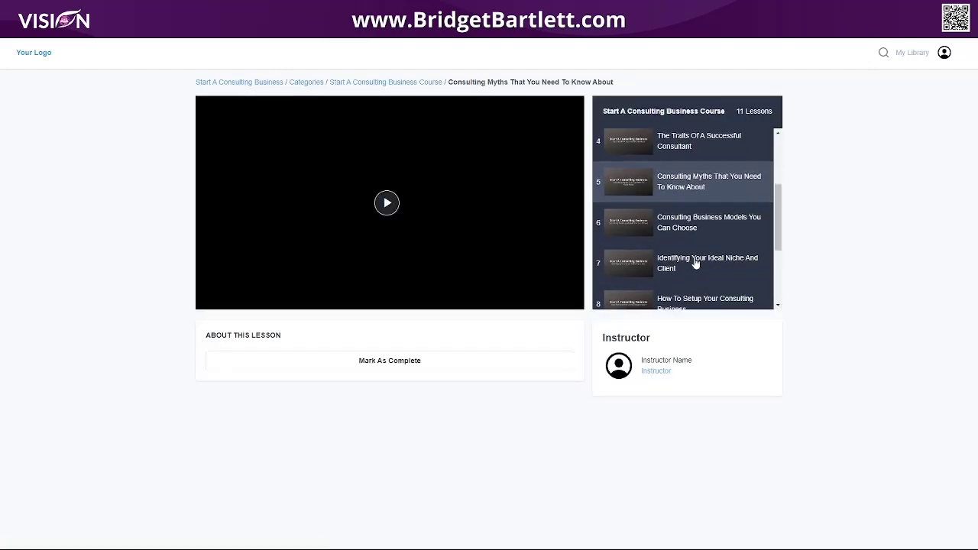
click(676, 192)
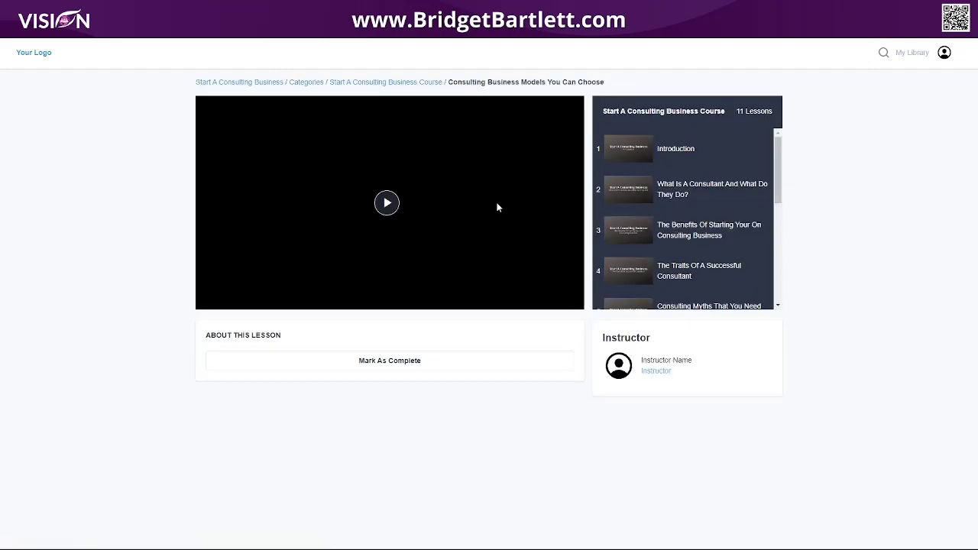
Play and pause the Consulting Business Models You Can Choose video, and return to the course's main page.
click(386, 203)
click(207, 304)
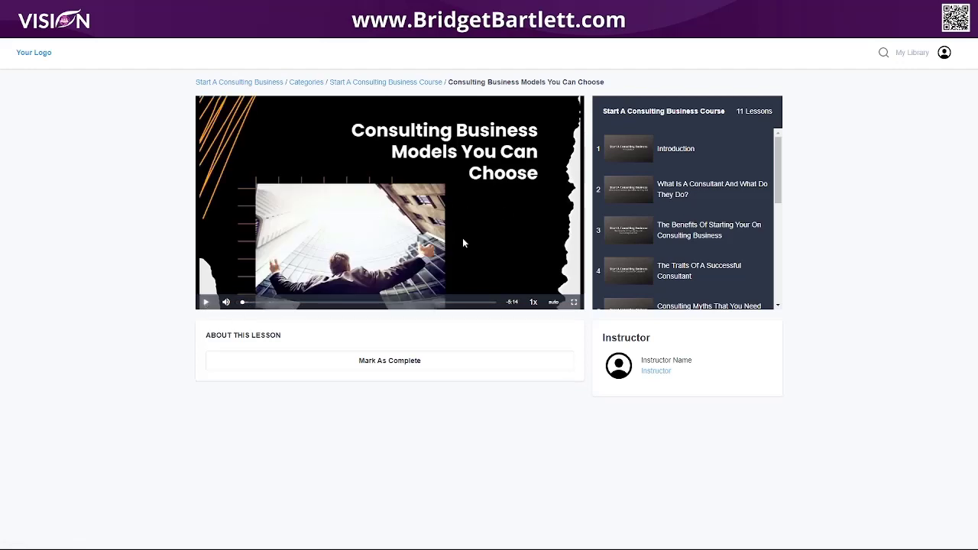
click(239, 83)
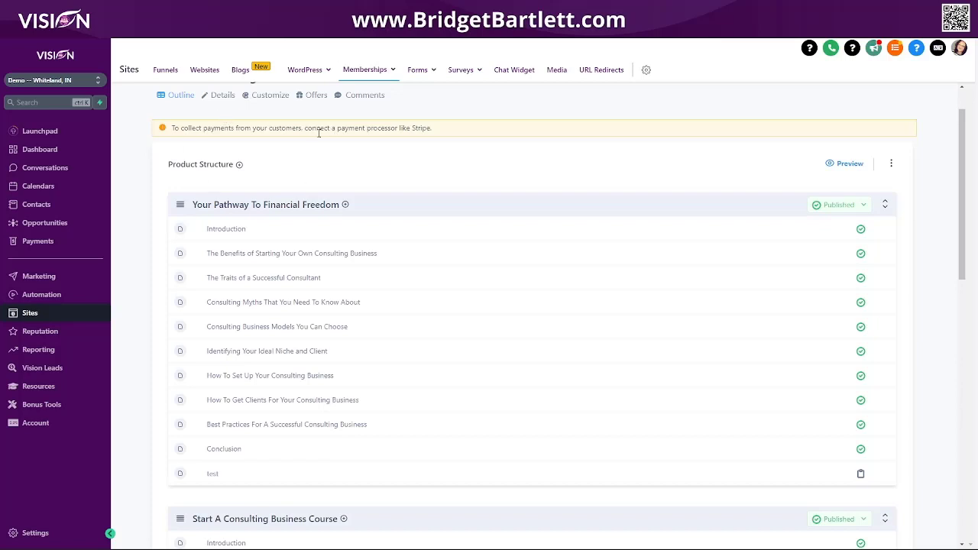
Go back to the products list and create a Build your own product named Training.
scroll(405, 190, up, 1)
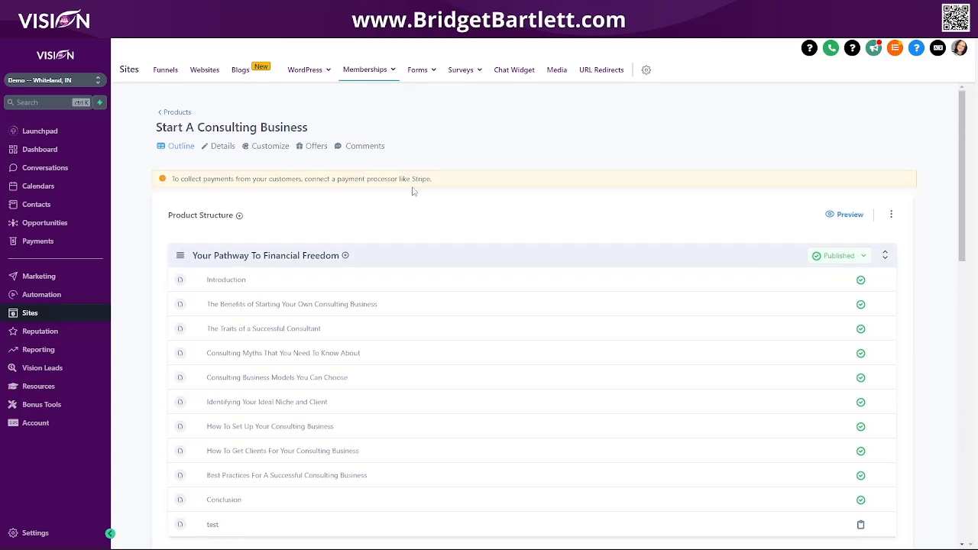
click(175, 113)
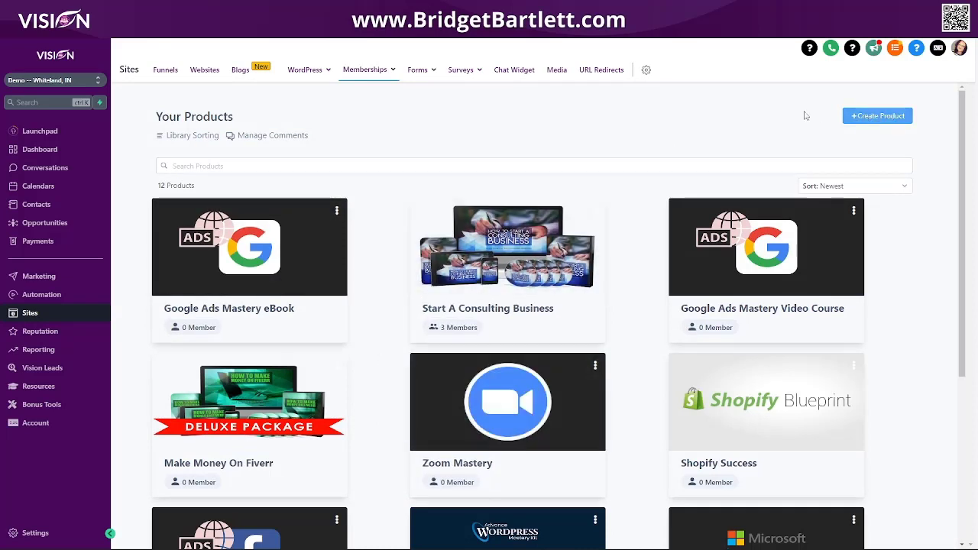
mouse_move(354, 70)
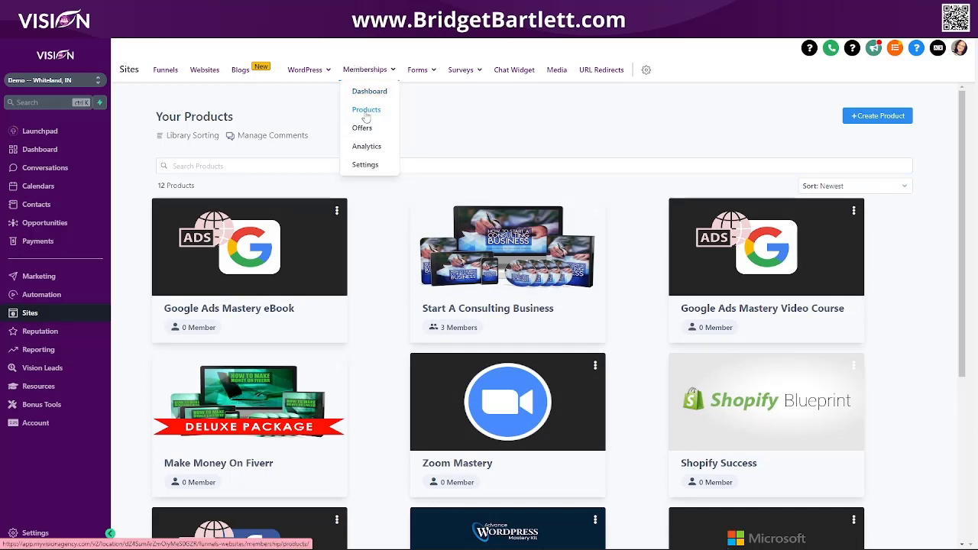
click(875, 115)
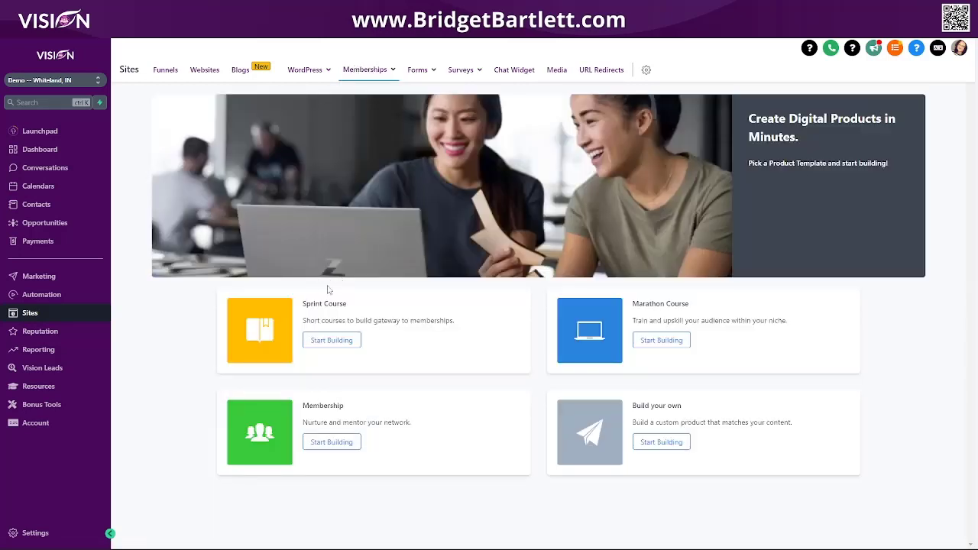
click(672, 442)
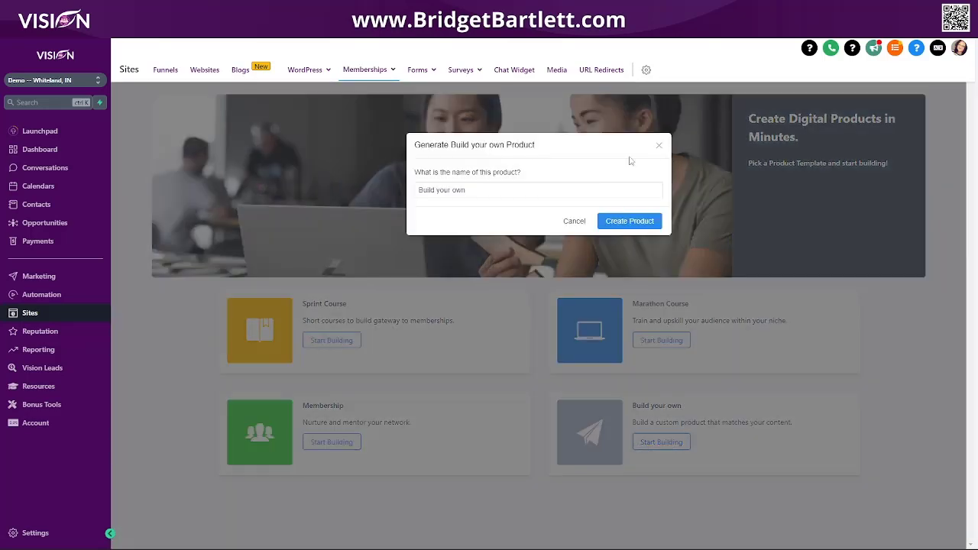
drag(467, 189, 387, 204)
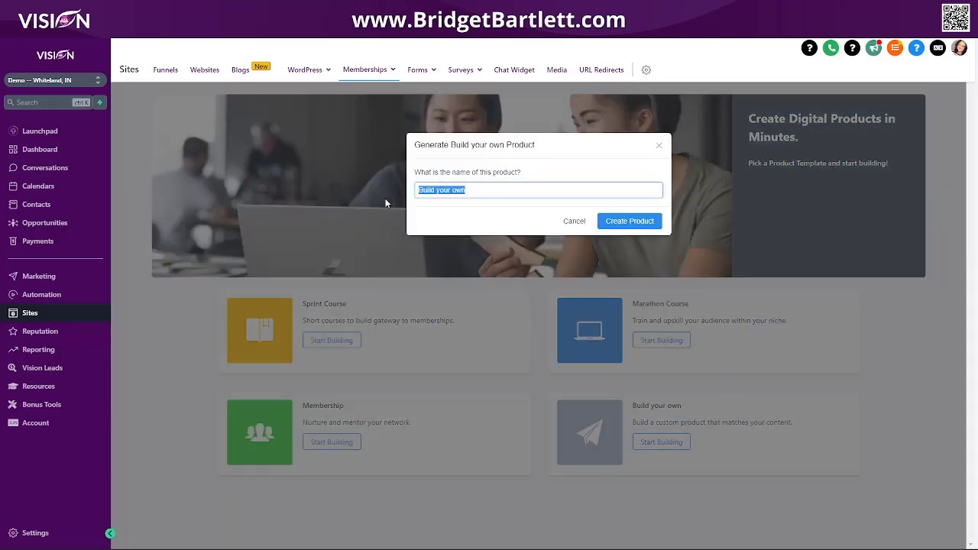
text(Ti)
click(629, 221)
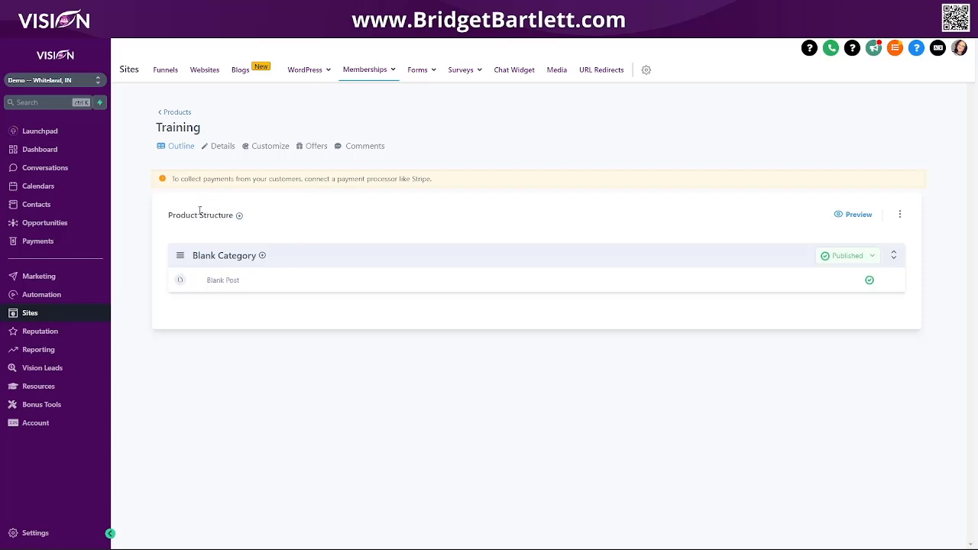
click(227, 256)
drag(250, 214, 162, 214)
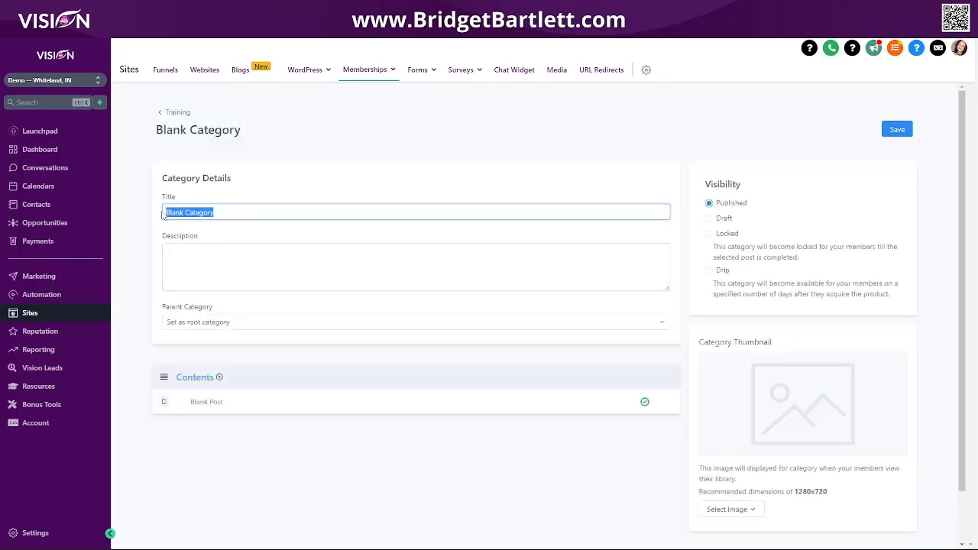
text(Onboarding)
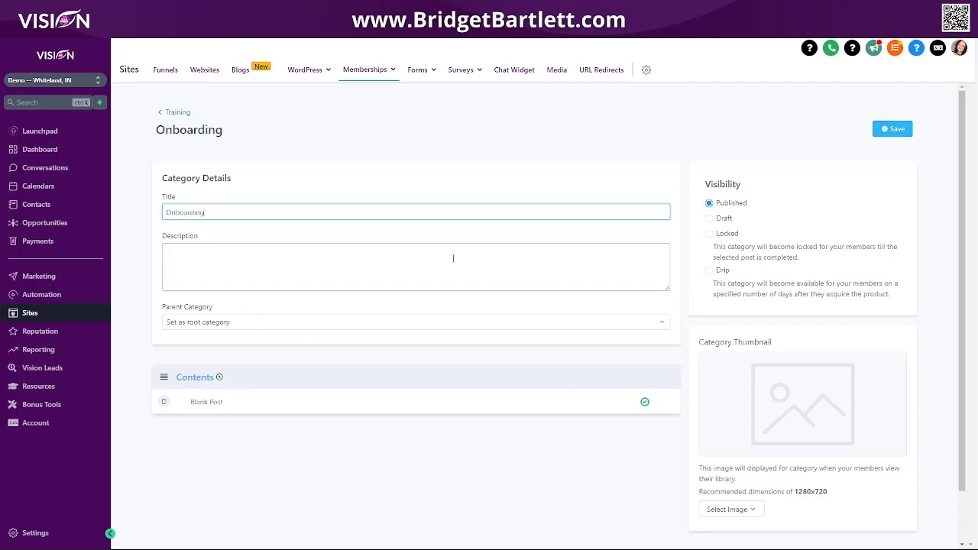
click(217, 404)
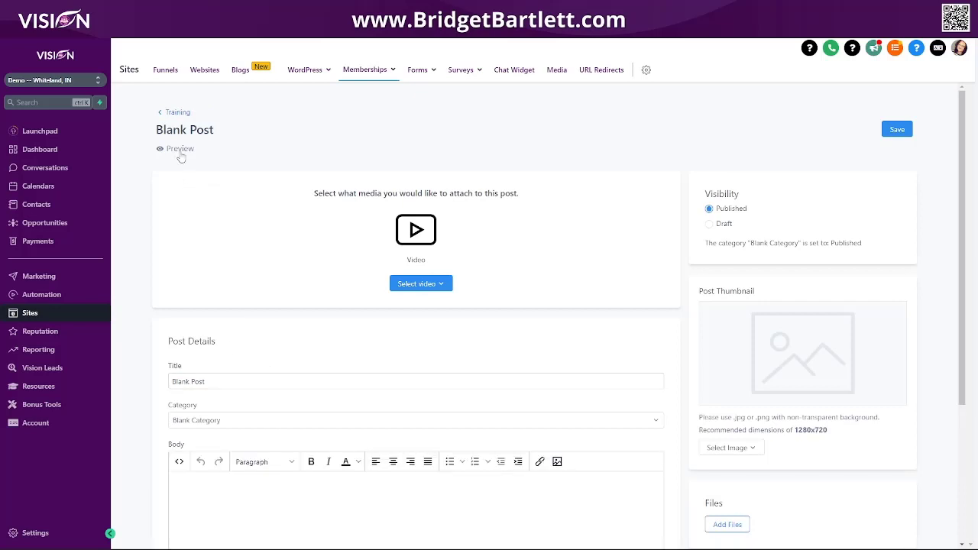
click(180, 112)
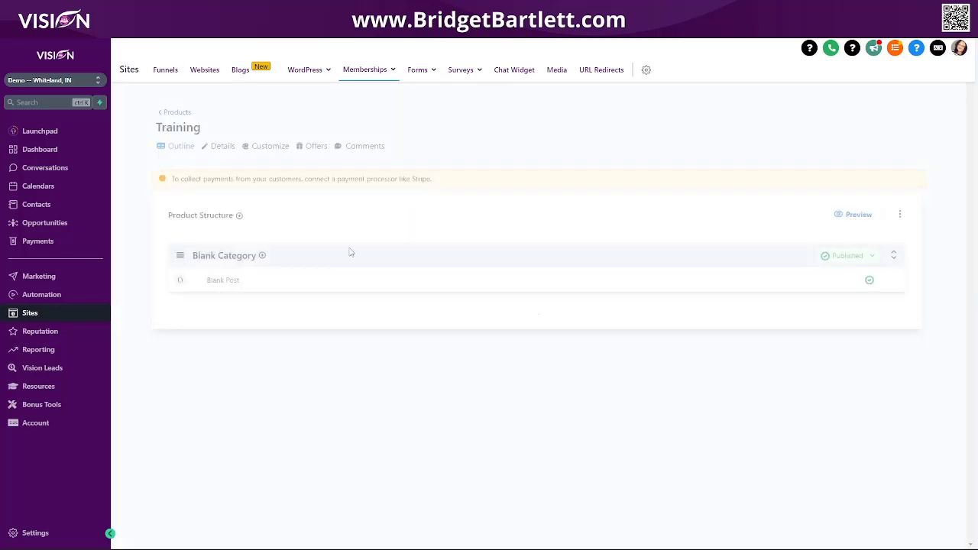
Rename the Training product's blank category as Onboarding and save it.
click(226, 257)
triple_click(191, 212)
text(O)
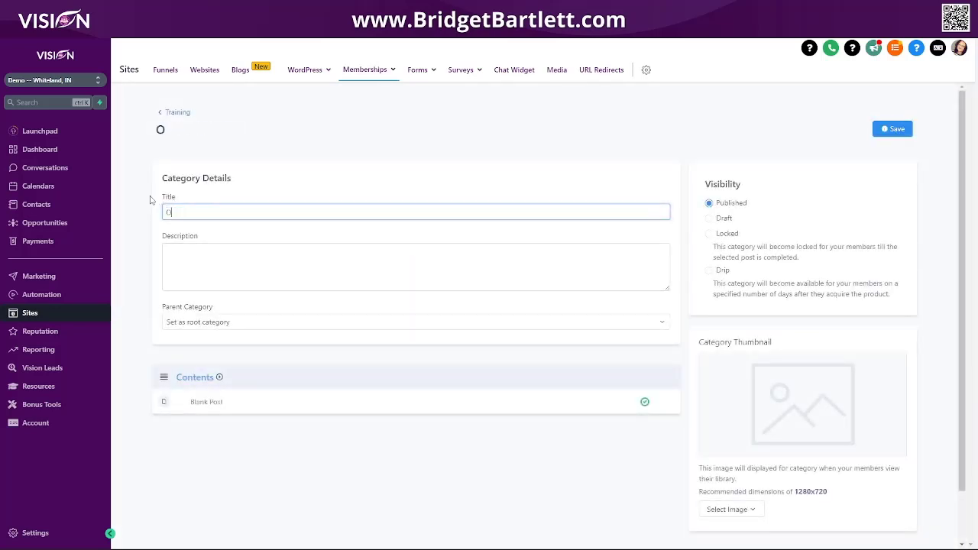
text(Nbaor)
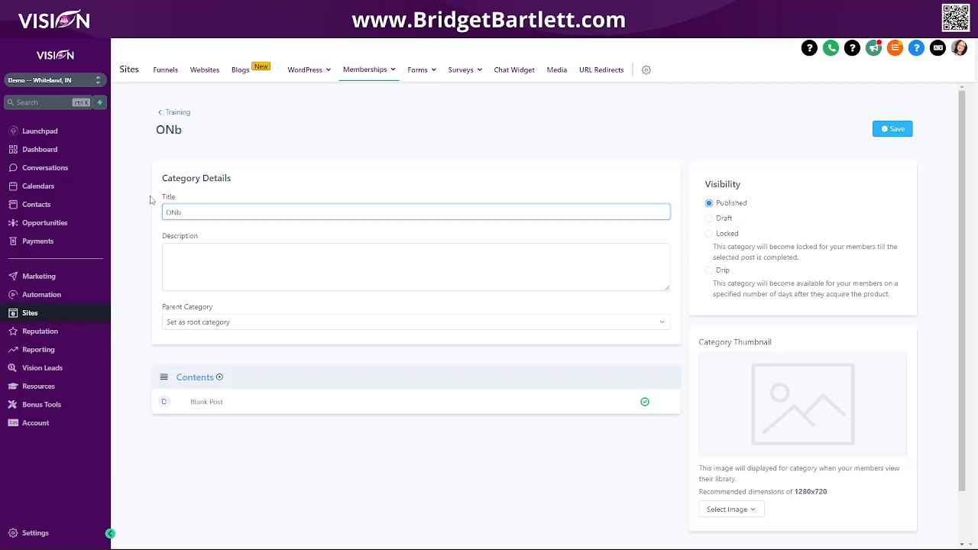
key(BackSpace)
key(BackSpace)
text(nboarrding)
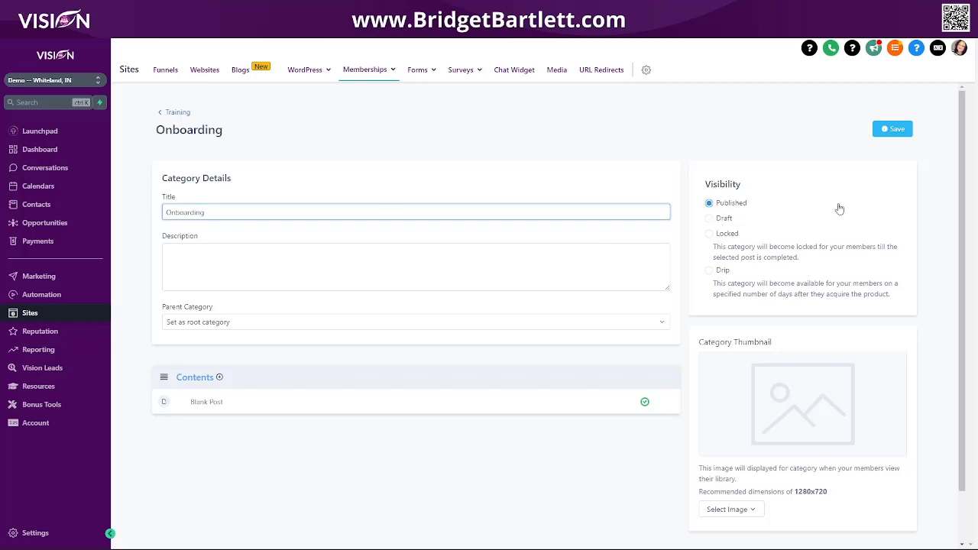
click(887, 130)
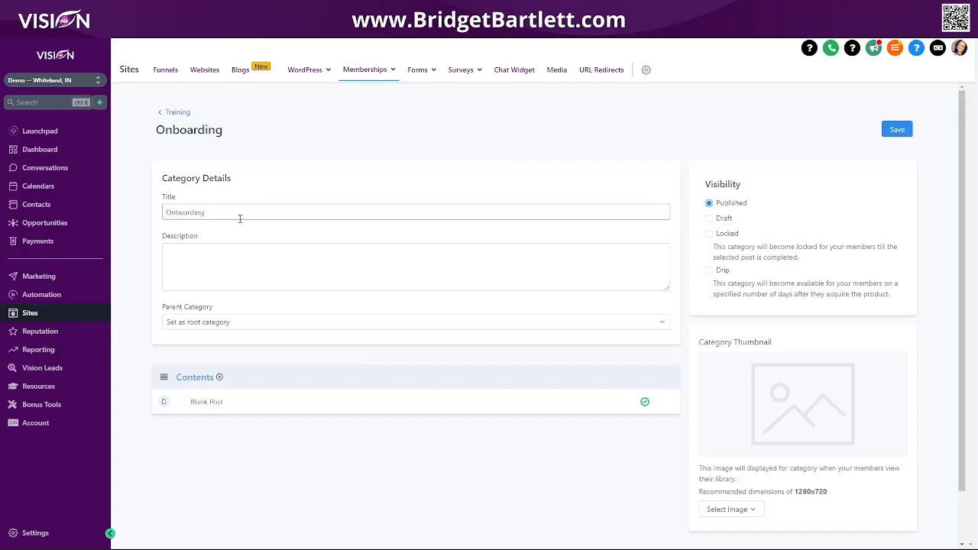
click(299, 250)
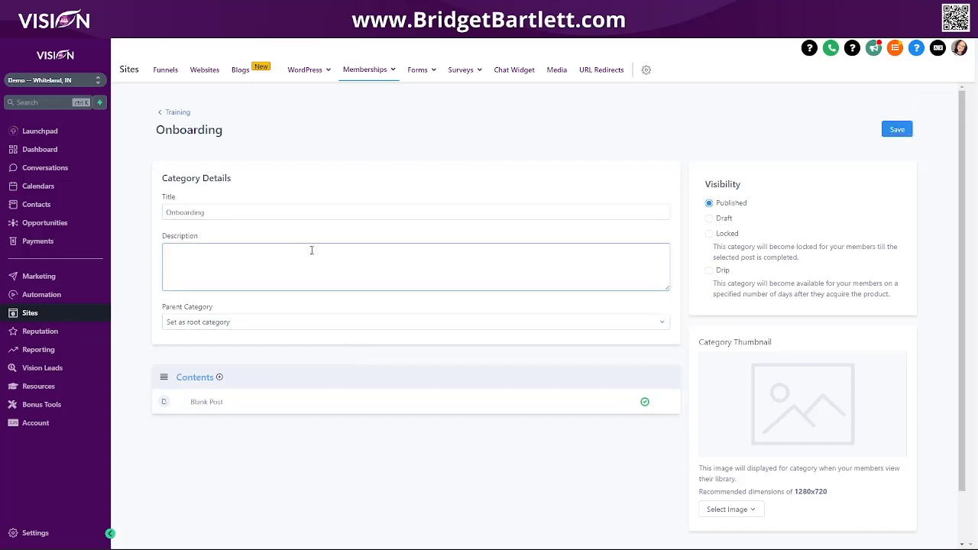
Rename the blank post in the Onboarding category as Day 1, save it, and return to the Training outline.
click(209, 402)
drag(230, 381, 166, 372)
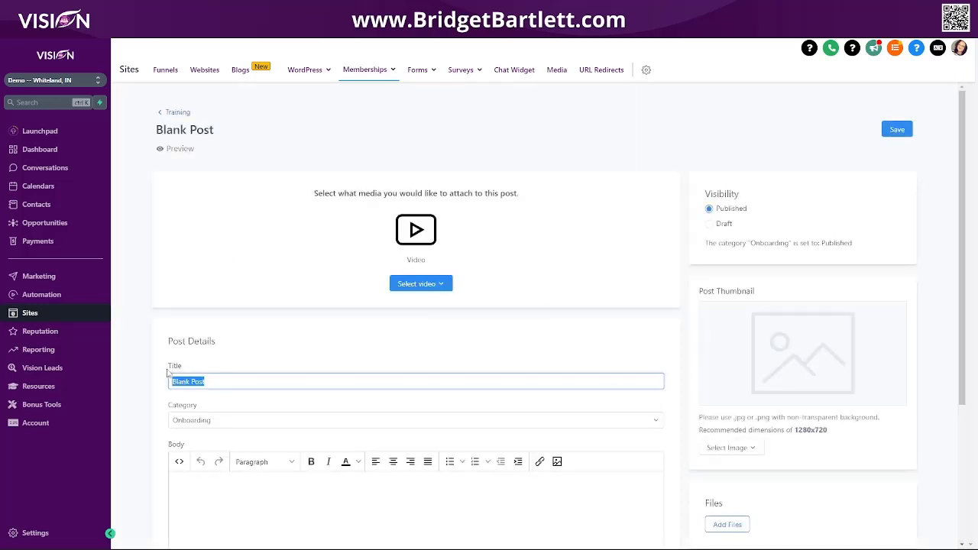
text(Day 1)
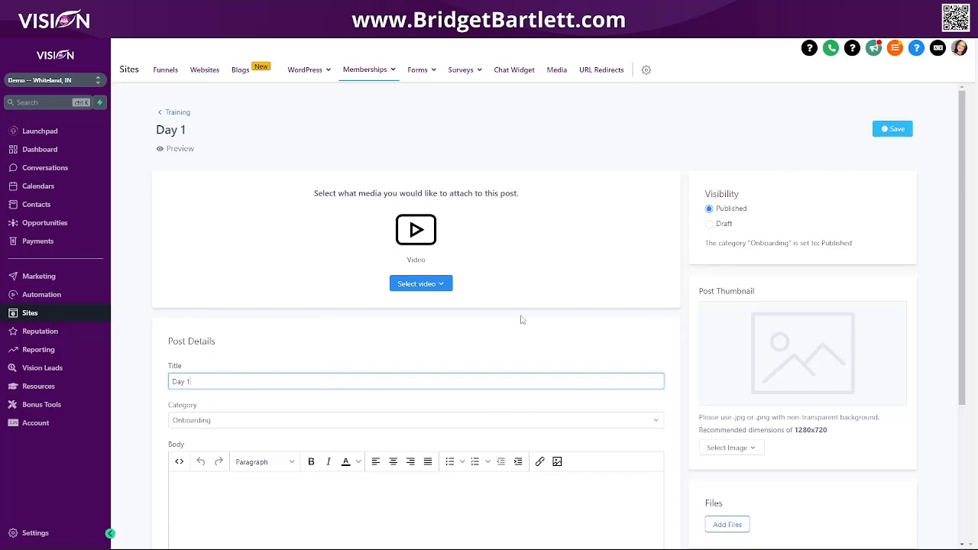
click(886, 128)
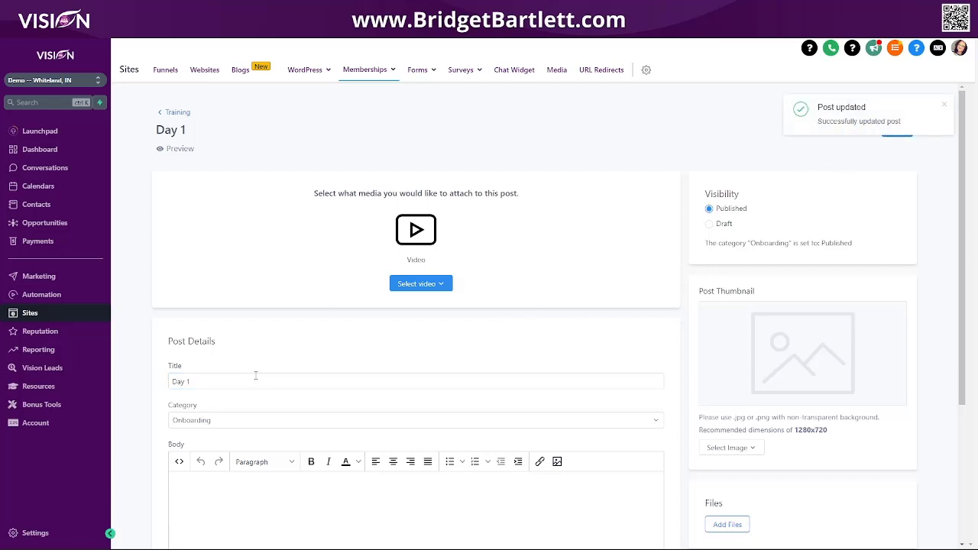
click(178, 112)
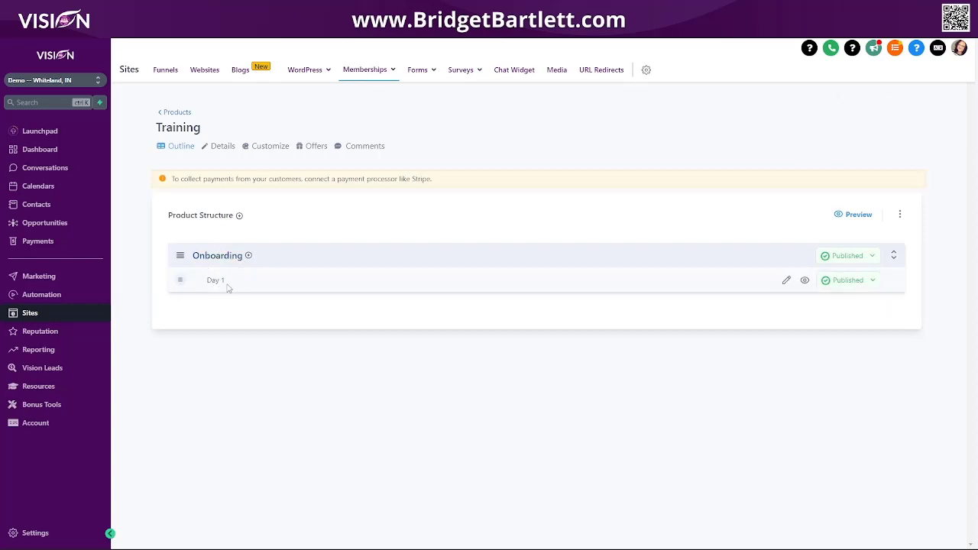
Add a post titled Day 2 to the Onboarding category and save it.
click(248, 256)
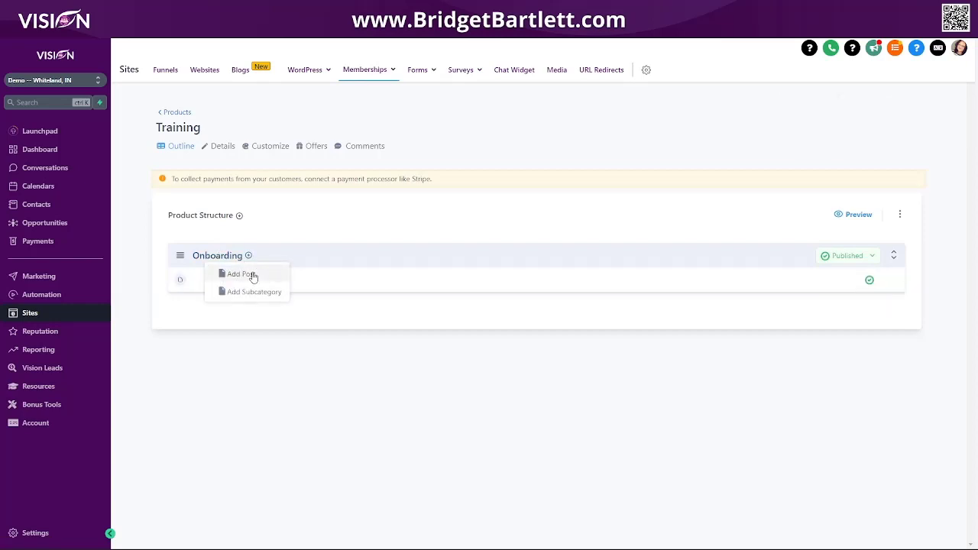
click(252, 275)
click(469, 192)
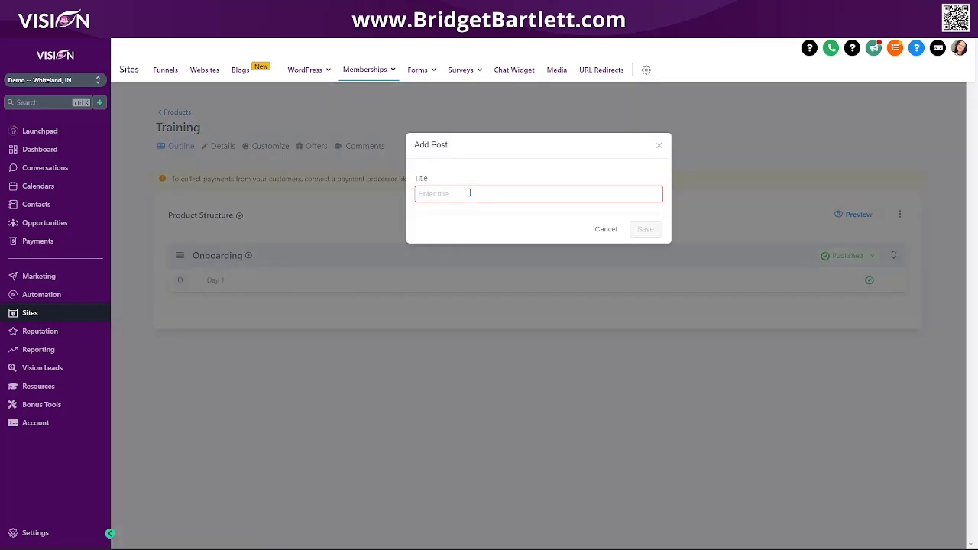
text(Day)
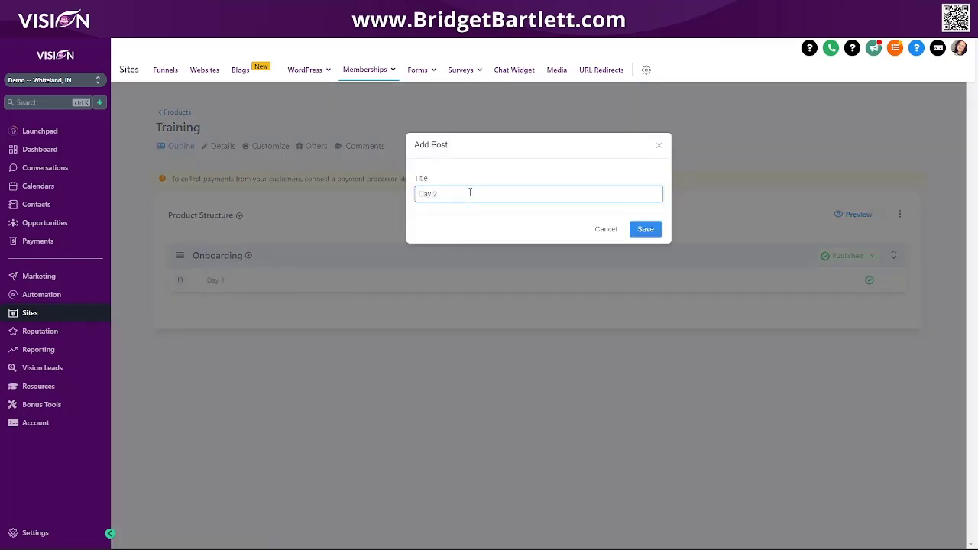
text( 2)
click(646, 229)
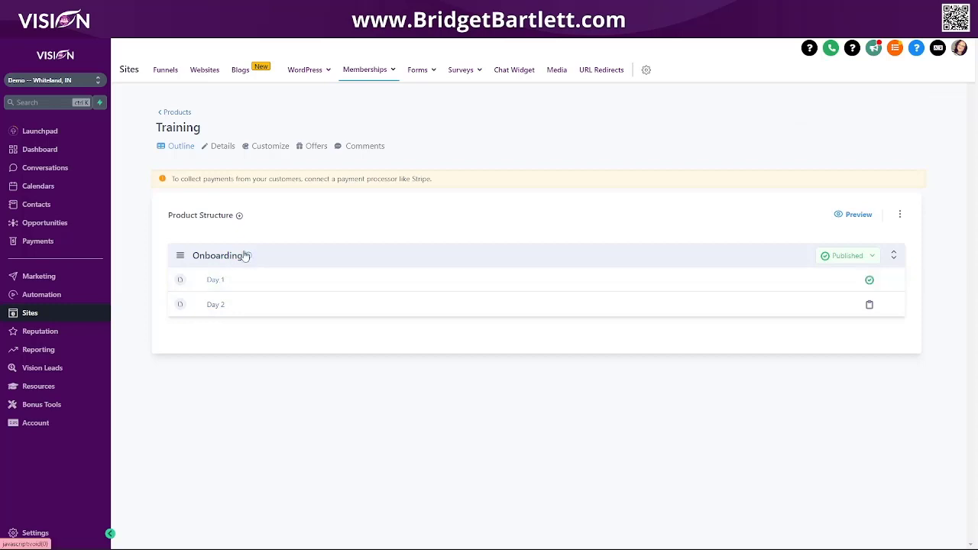
Add a category titled Lead Generation to the Training product structure and save it.
click(239, 215)
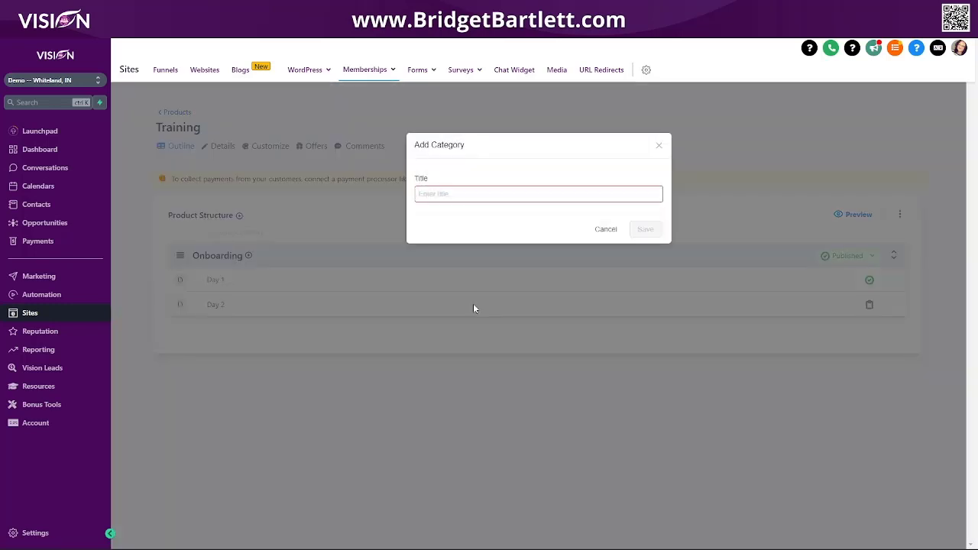
click(459, 197)
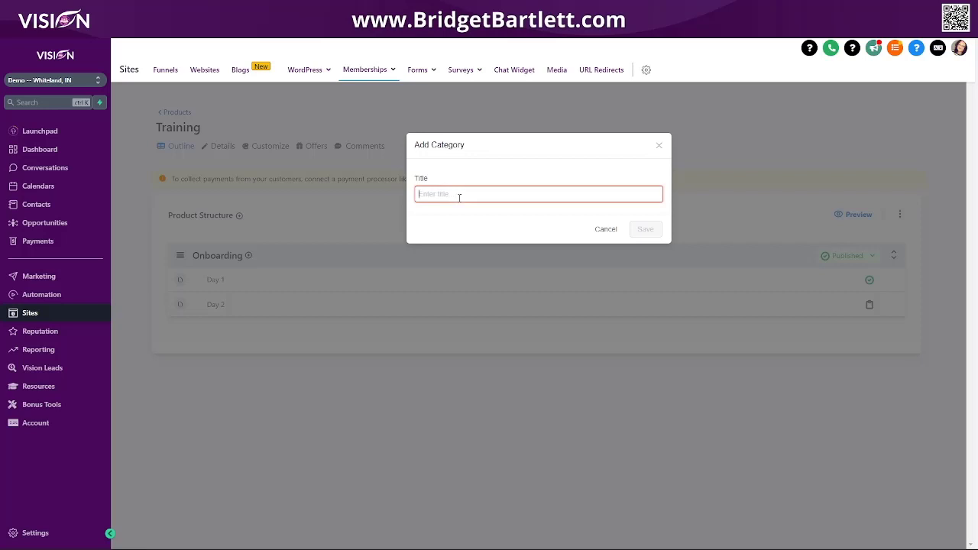
text(Niche Training)
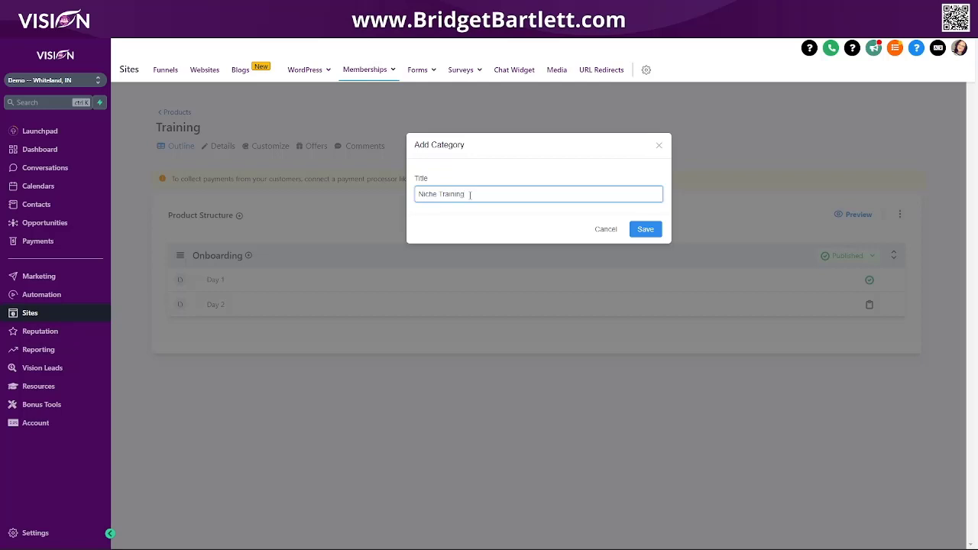
drag(470, 194, 378, 199)
text(Lead Generation)
click(644, 229)
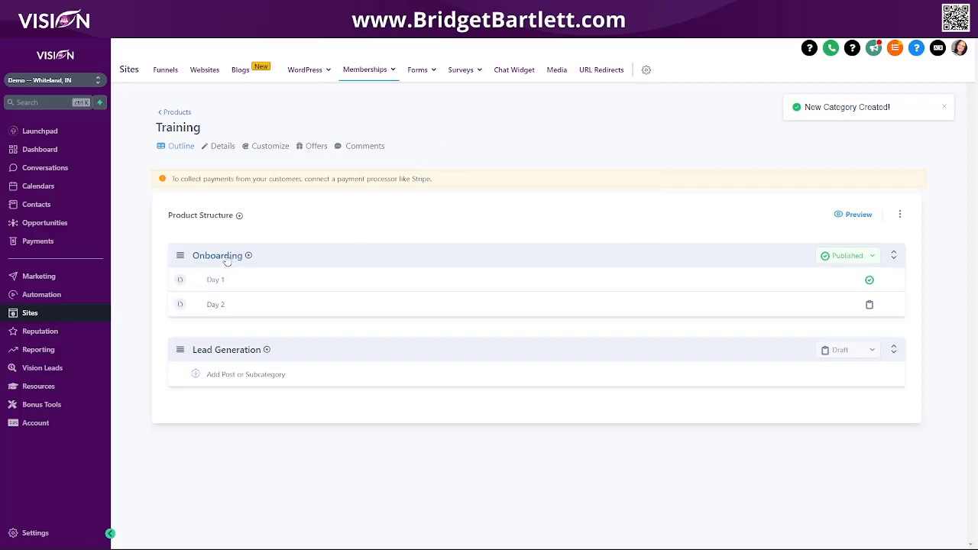
Add a post titled Day 1 Lead Gen to the Lead Generation category and save it.
click(248, 378)
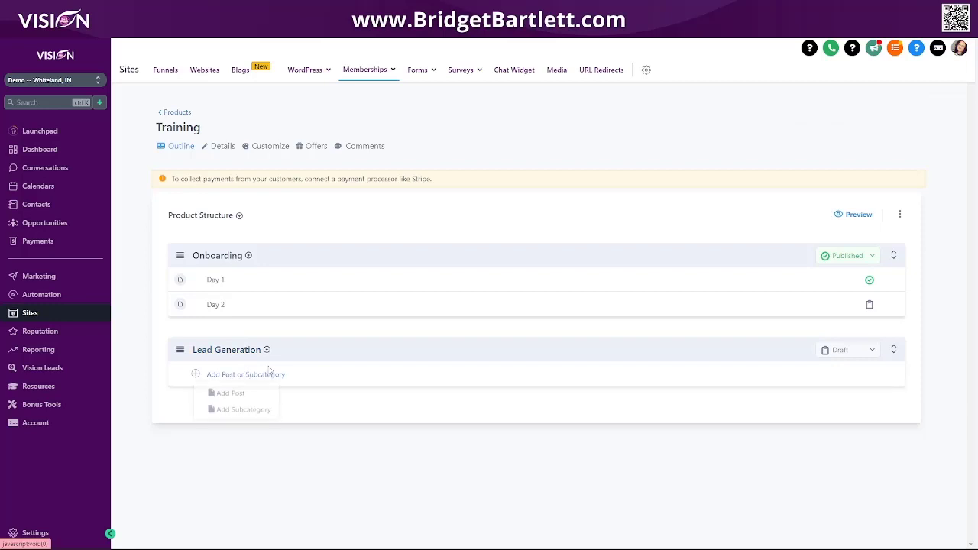
click(232, 394)
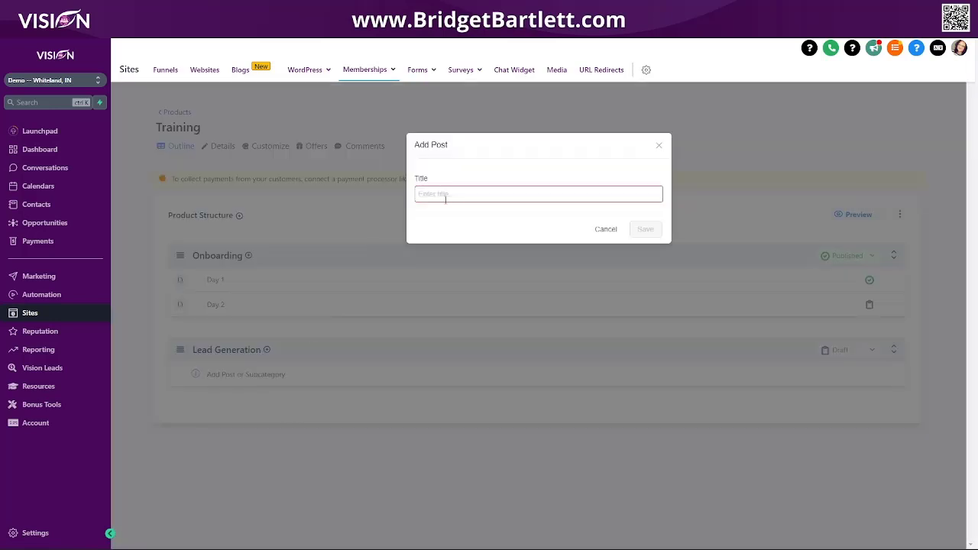
text(Day)
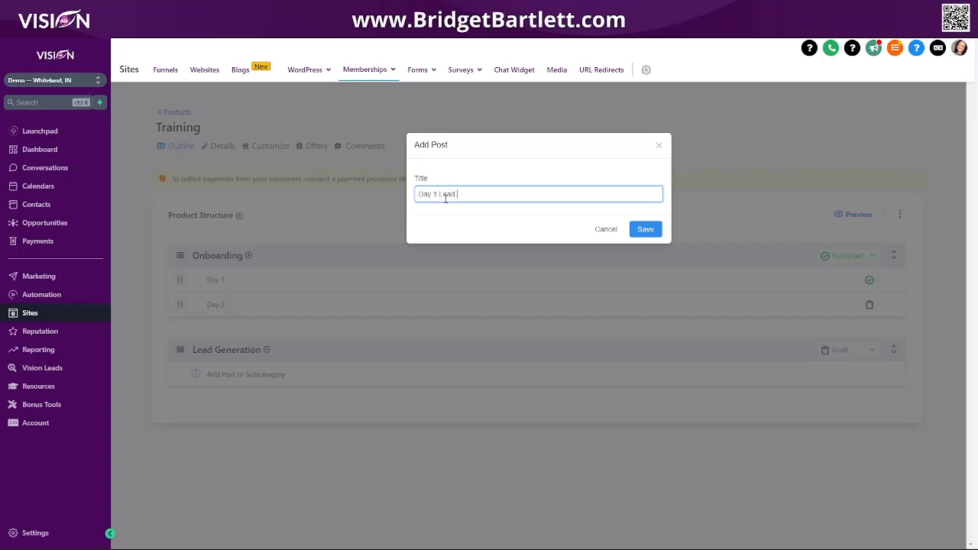
text(1 Lead Gen)
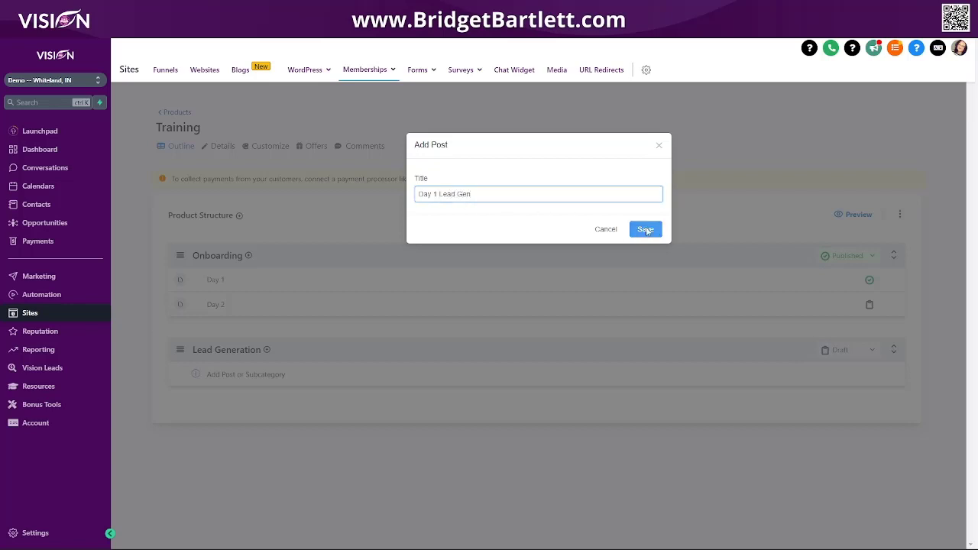
click(645, 229)
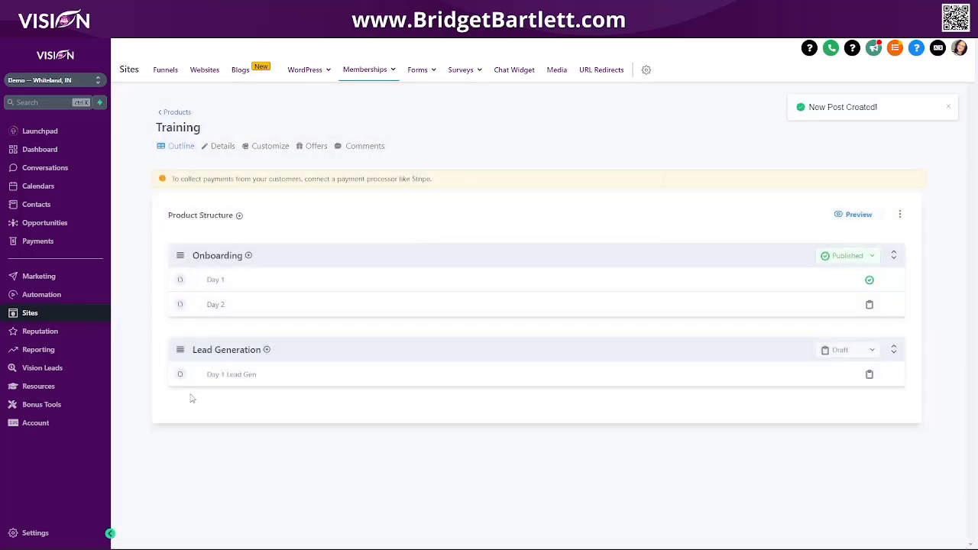
Add a subcategory titled Youtube Marketing under the Lead Generation category and save it.
click(267, 351)
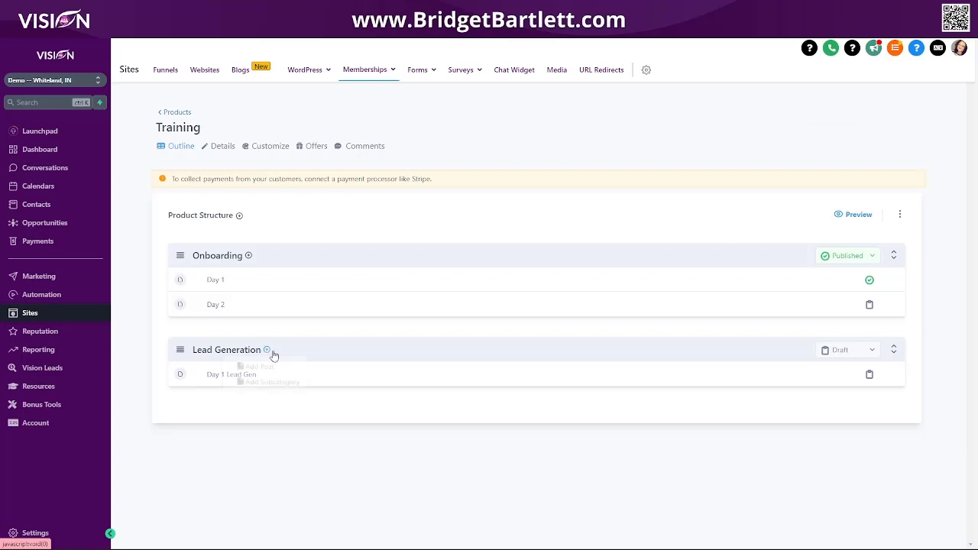
click(289, 388)
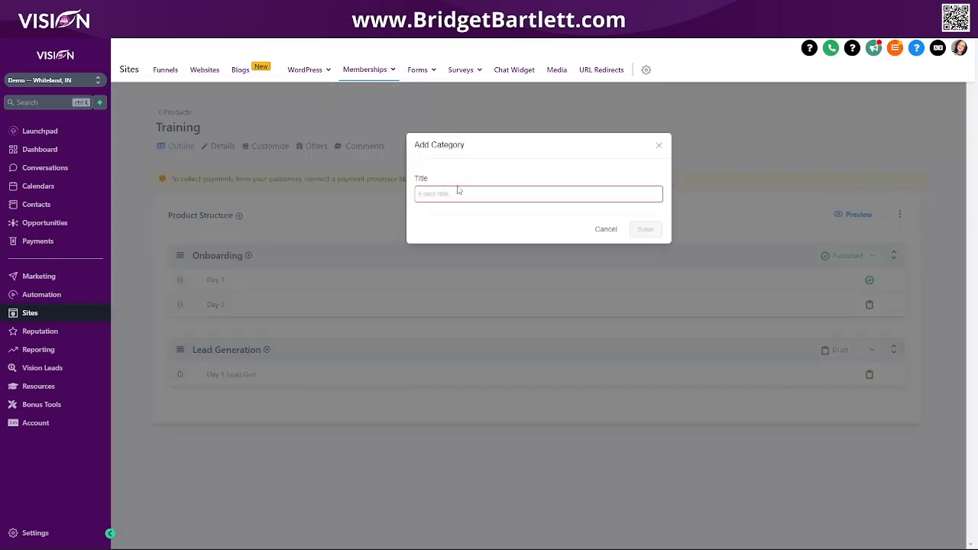
text(Youtube Marketing)
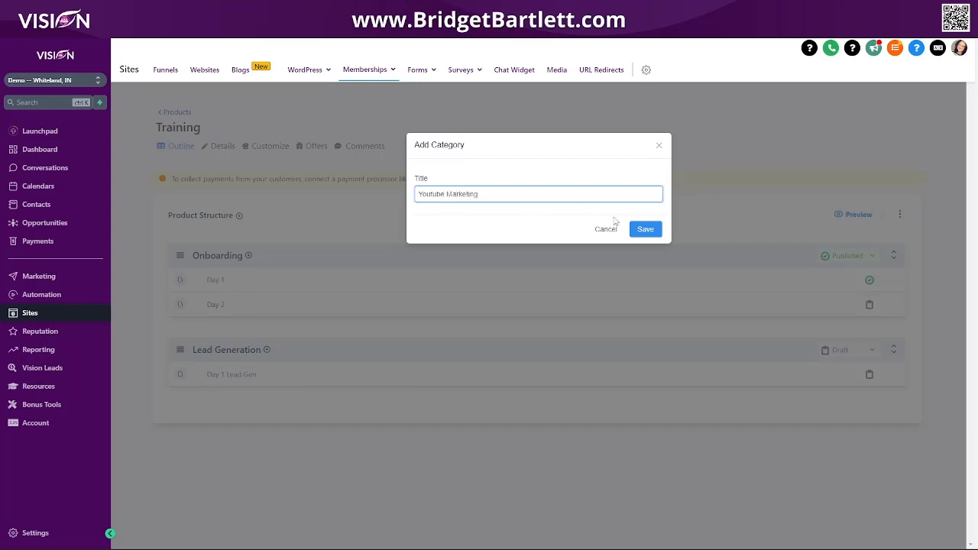
click(645, 229)
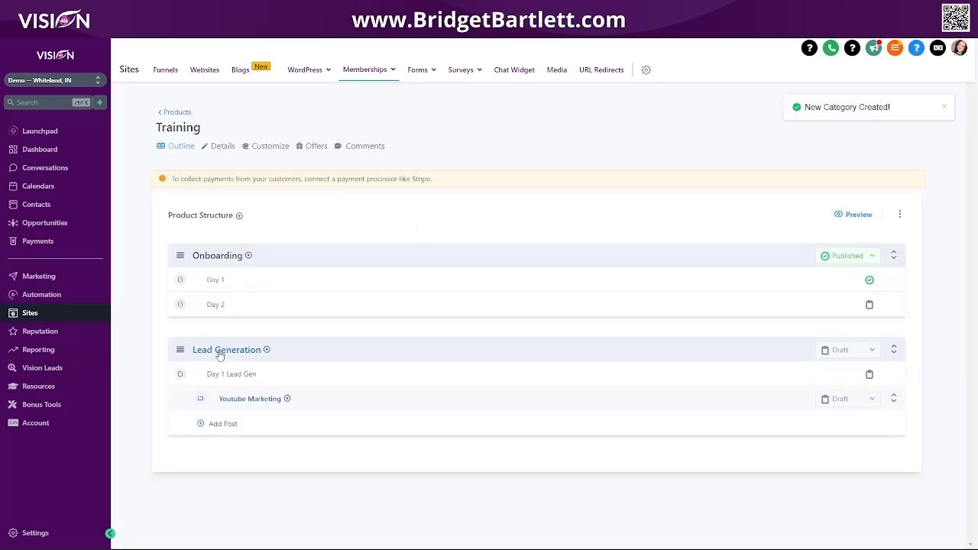
Add a post titled Youtube Marketing Day 1 to the Youtube Marketing subcategory and save it.
click(233, 426)
text(Your)
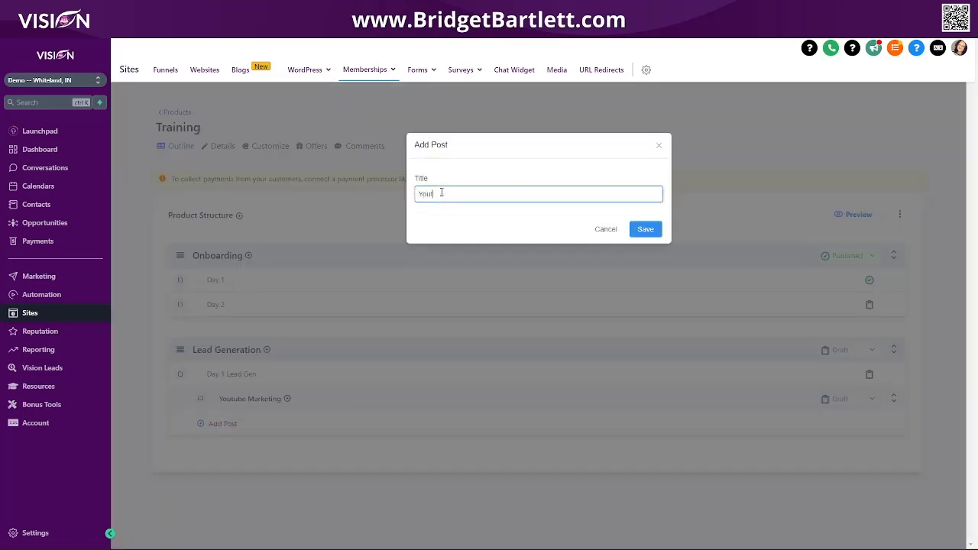
text(ube Marketing Day 1)
click(647, 229)
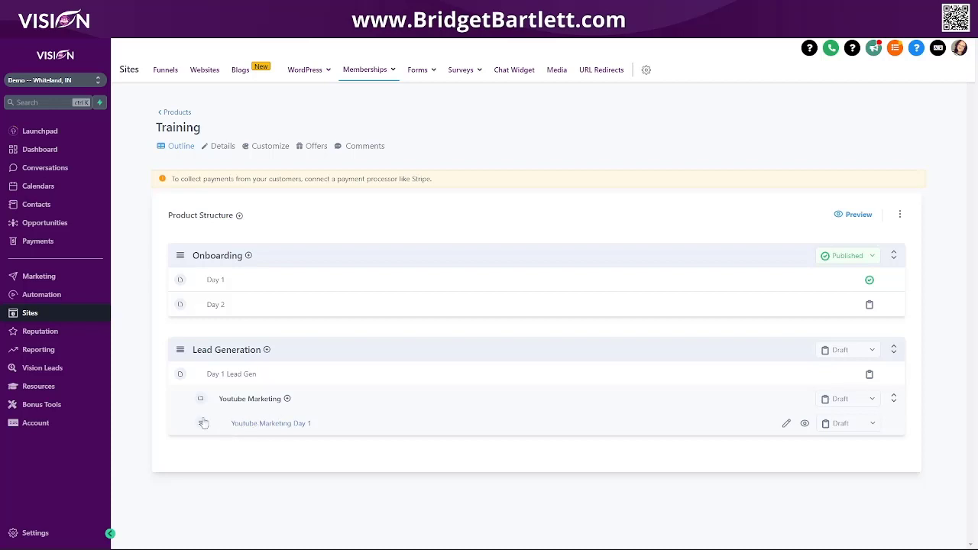
Move the Youtube Marketing Day 1 post out of its subcategory into Lead Generation and back into the subcategory.
drag(201, 425, 304, 426)
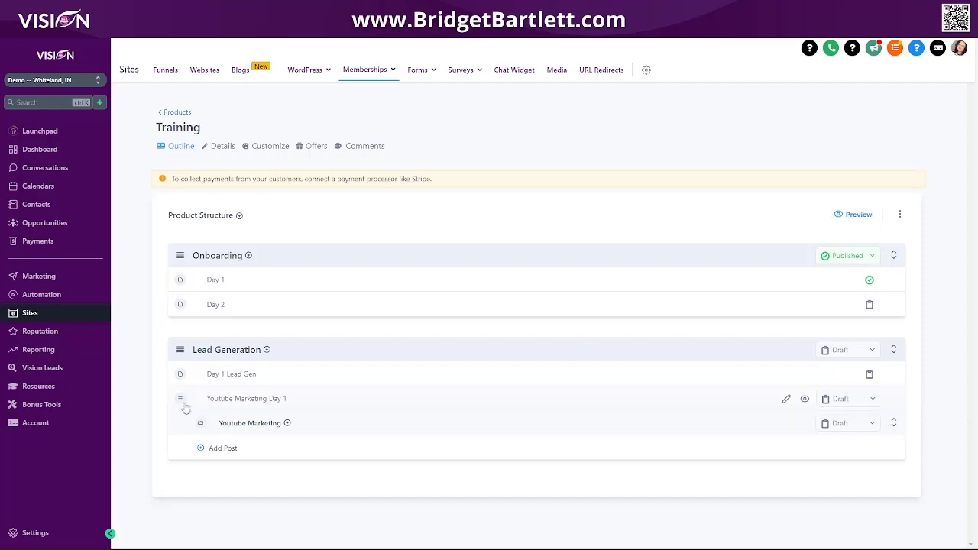
drag(181, 398, 345, 442)
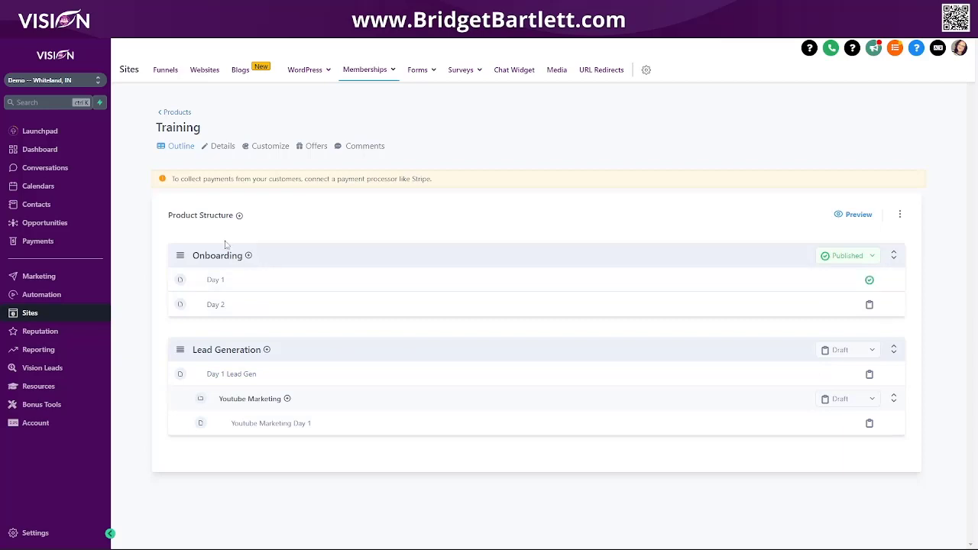
Open the Day 1 post of the Onboarding category and return to the Training outline.
click(221, 281)
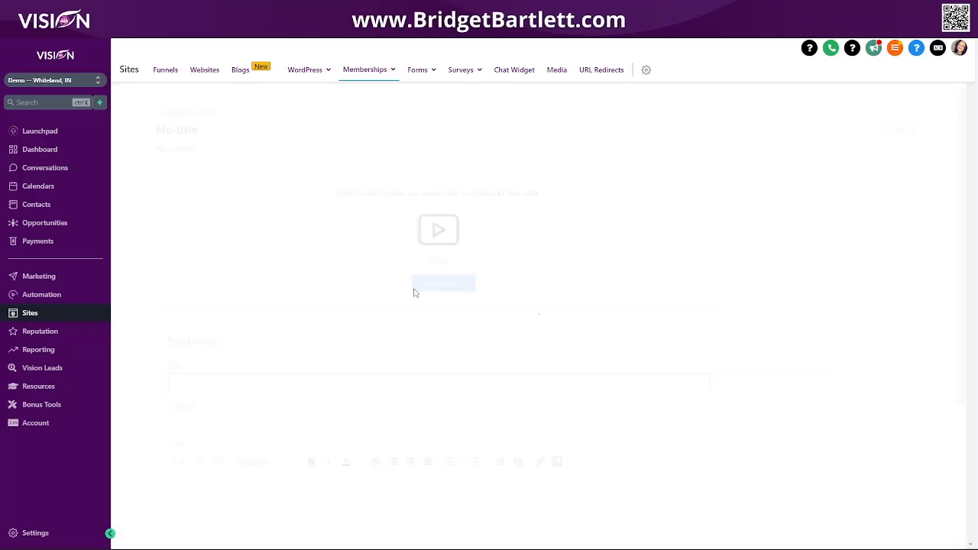
click(173, 113)
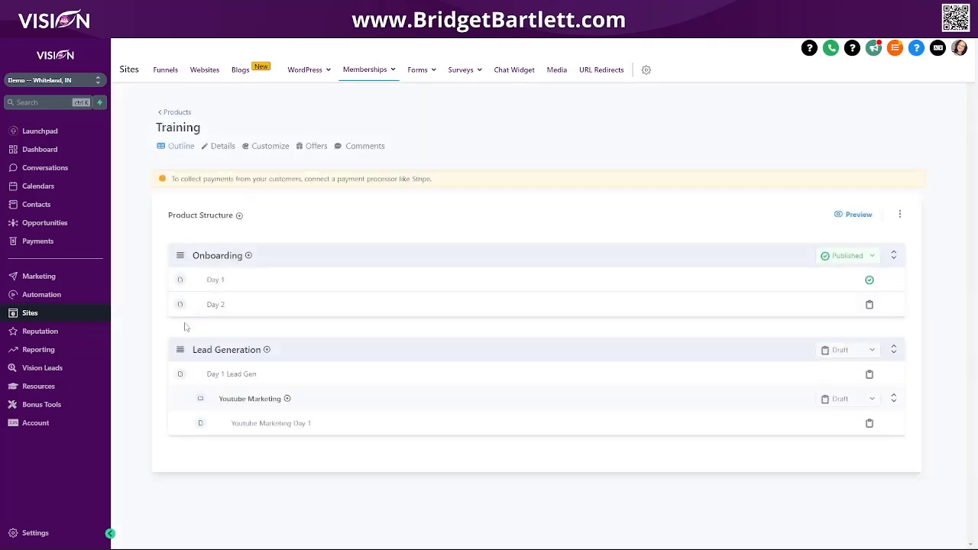
Open the Onboarding category, try the Locked and Draft visibility options, and set its visibility to Drip after 14 days.
click(227, 255)
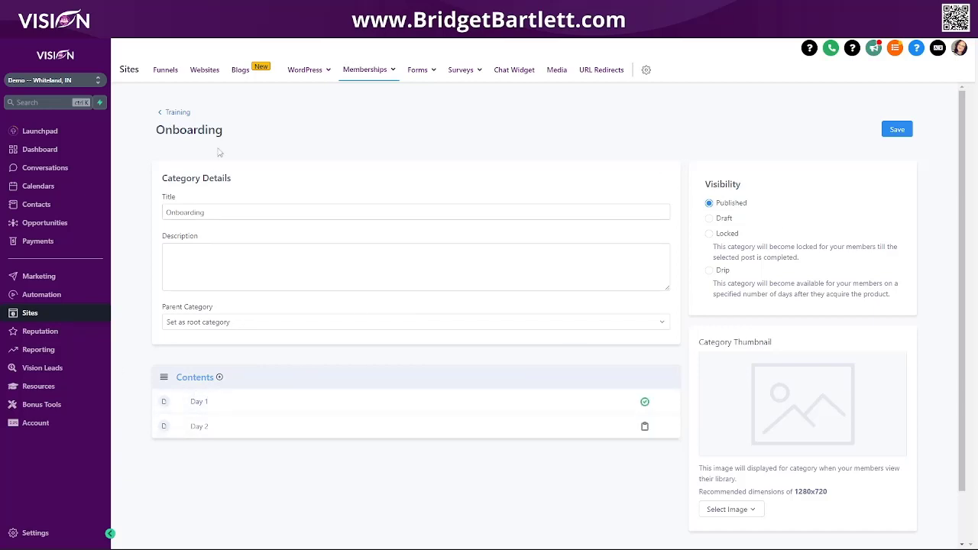
click(709, 233)
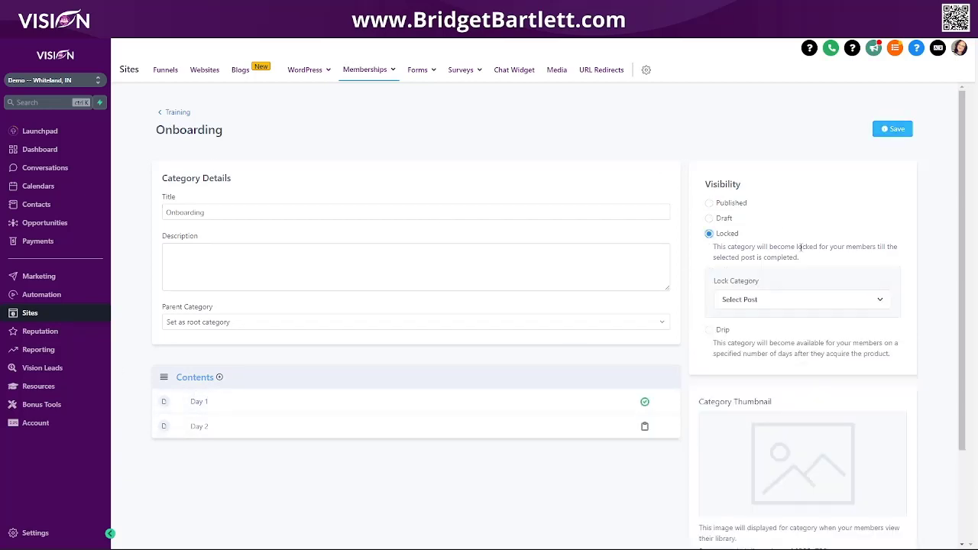
click(745, 302)
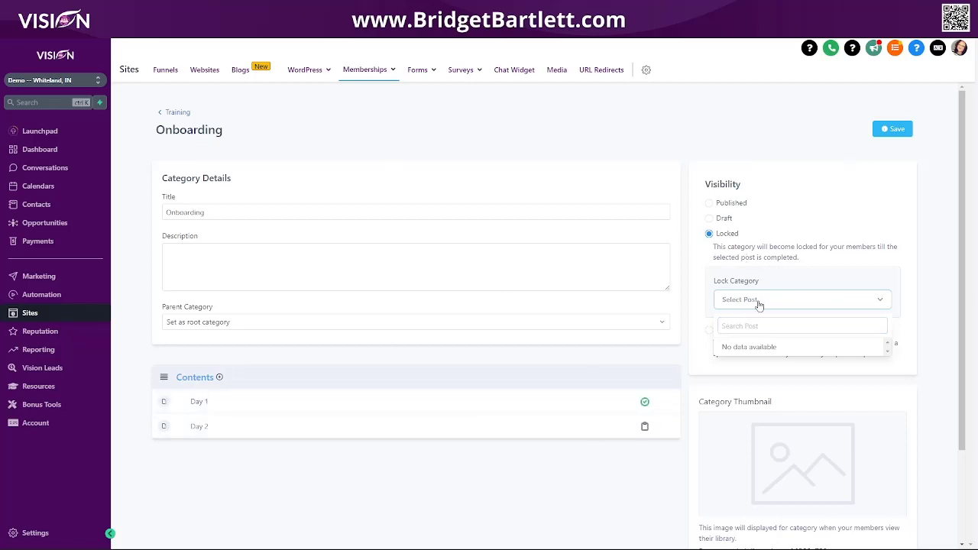
click(752, 220)
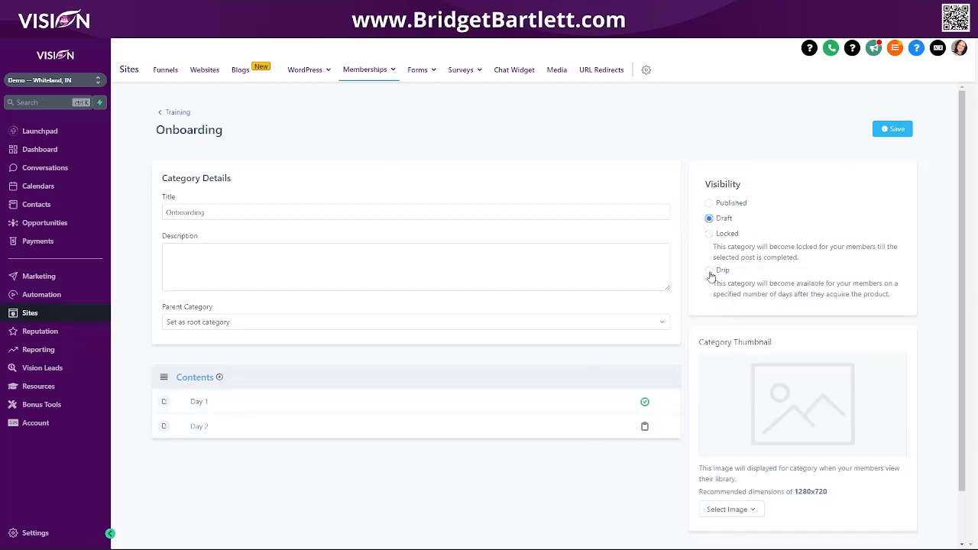
click(710, 272)
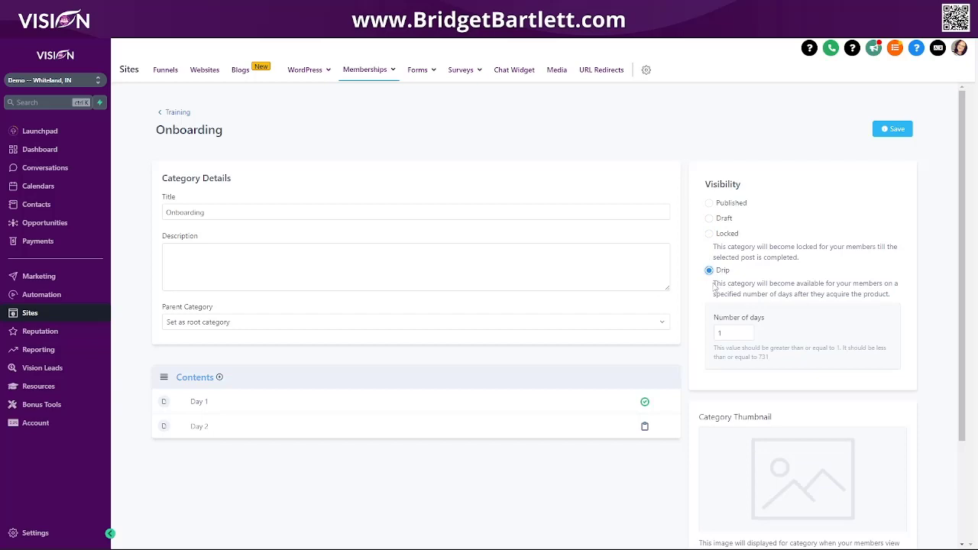
drag(714, 286, 904, 290)
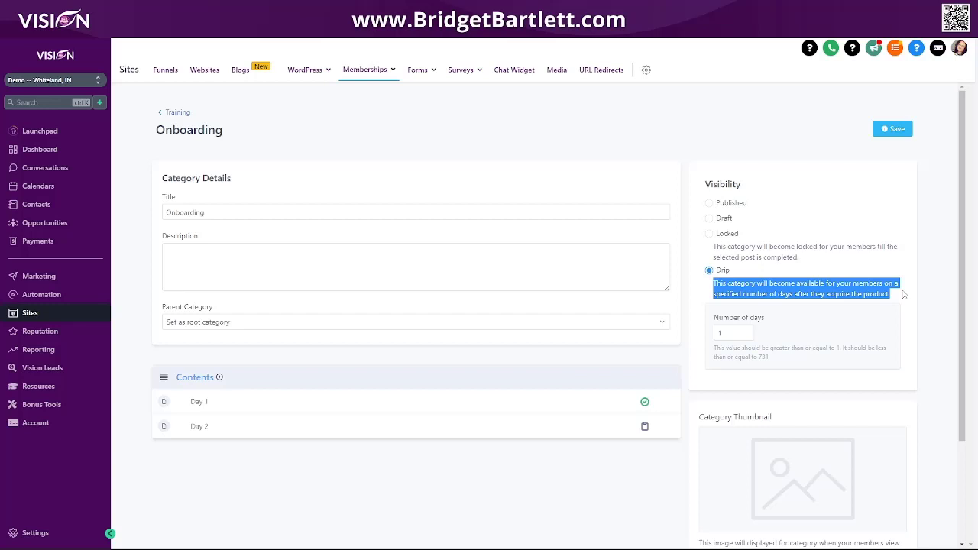
click(732, 333)
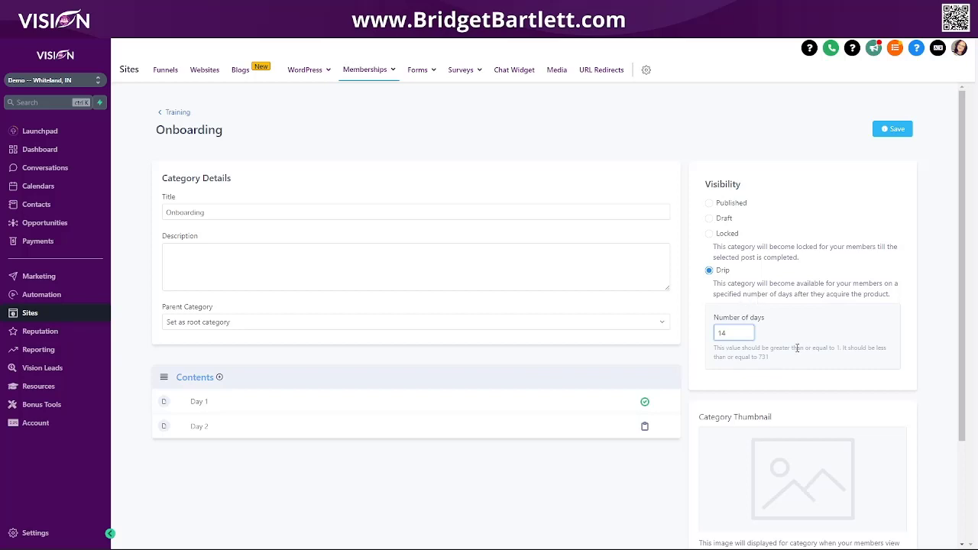
Check the recommended thumbnail dimensions, switch to Canva, and create a 1280 × 720 px design using the Team Retro cover page template.
scroll(797, 348, down, 3)
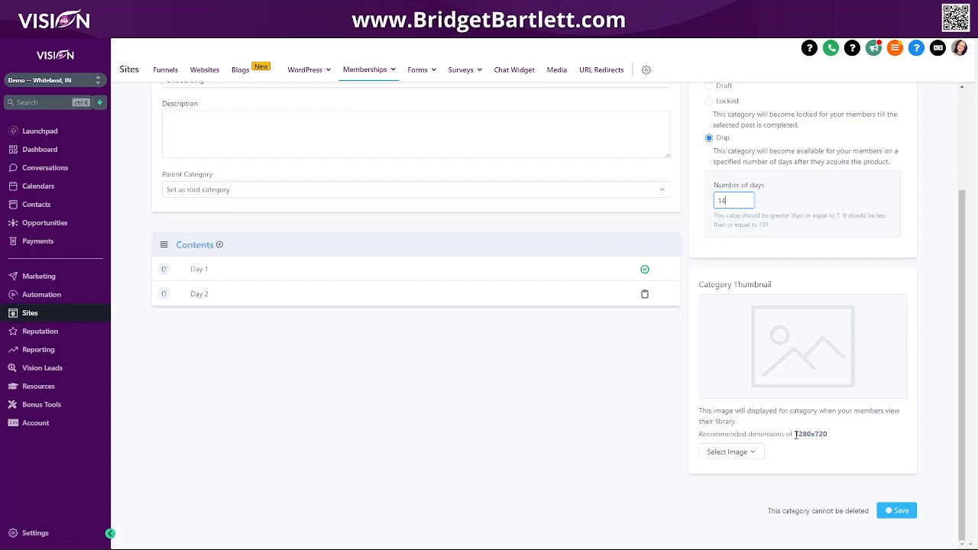
drag(796, 434, 830, 436)
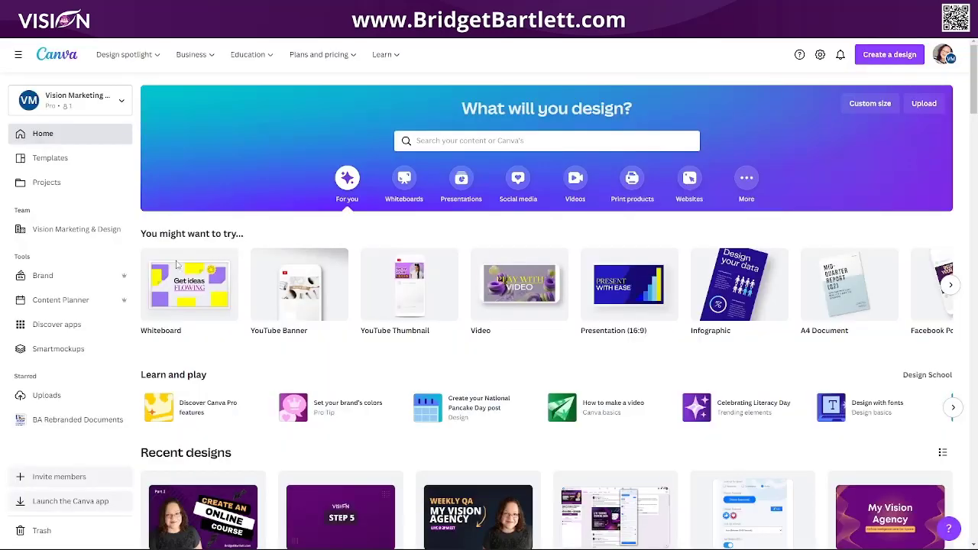
click(885, 55)
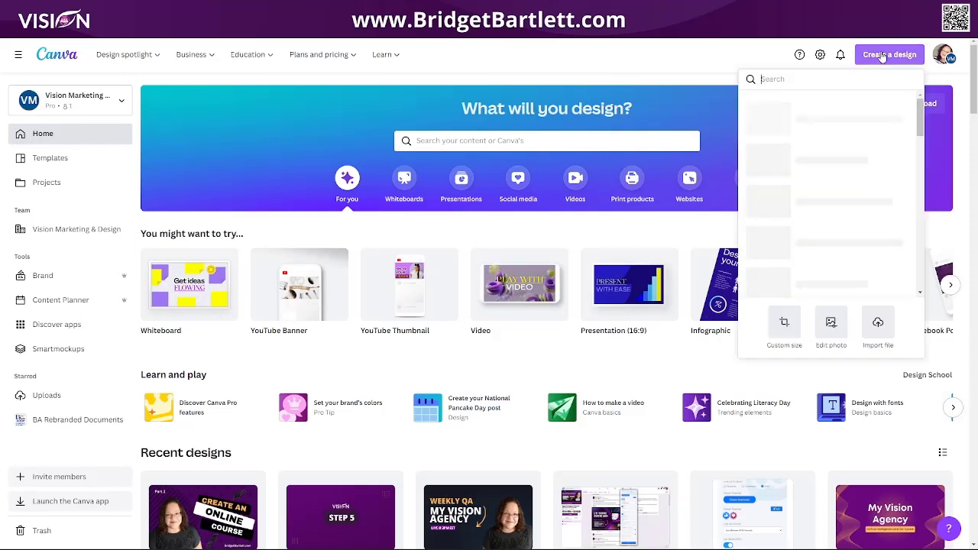
click(786, 323)
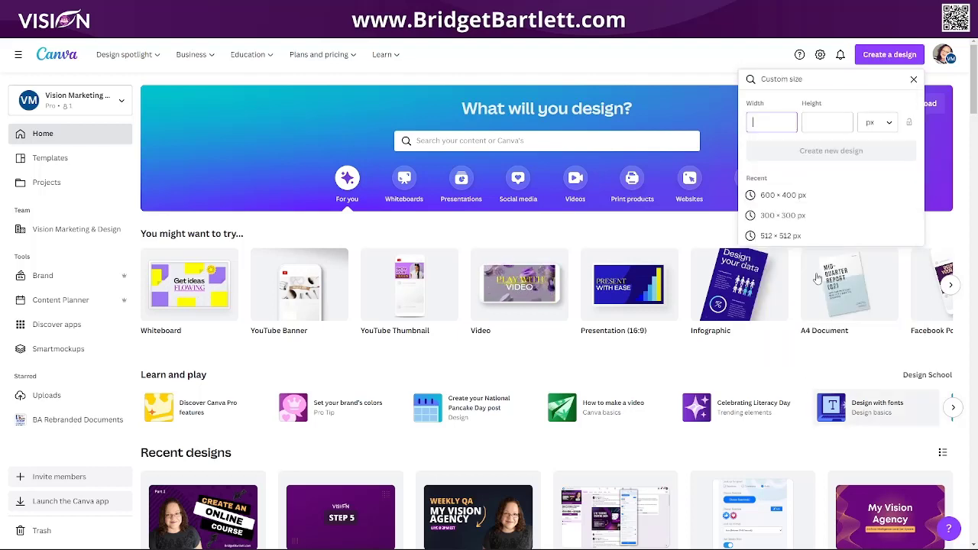
text(1280)
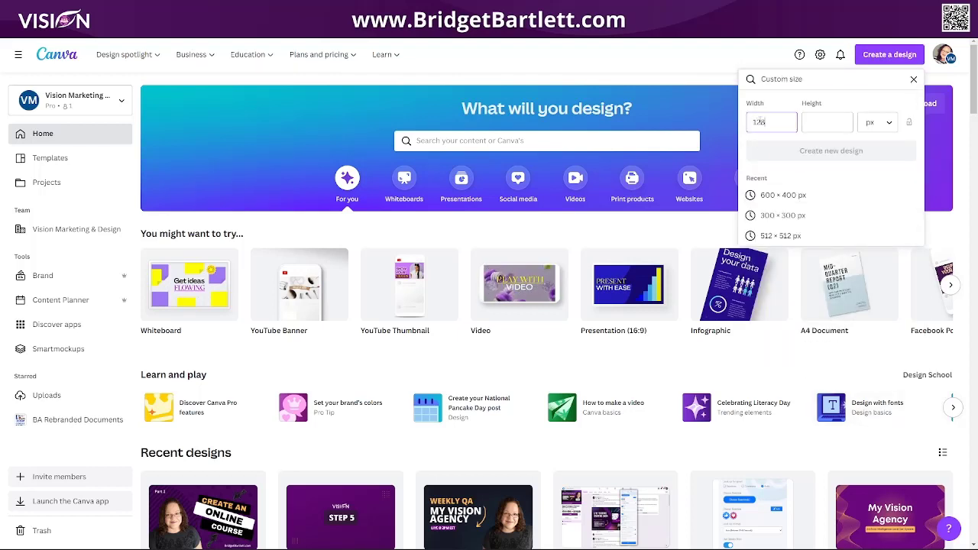
click(837, 121)
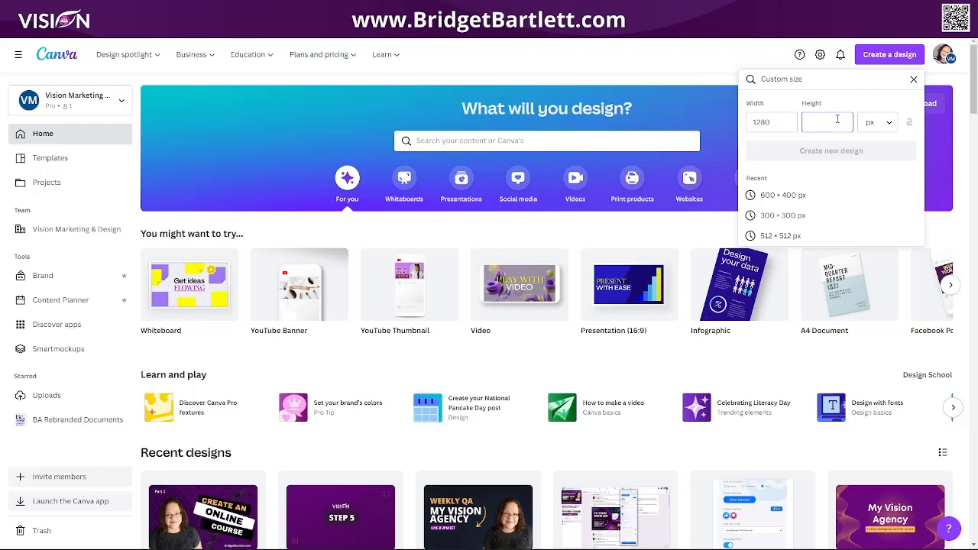
text(720)
click(833, 150)
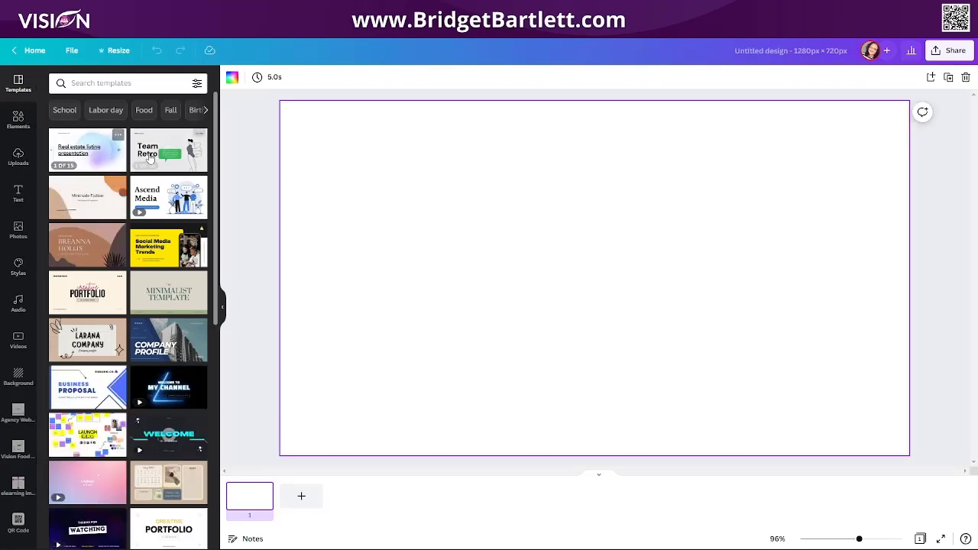
click(166, 150)
click(106, 143)
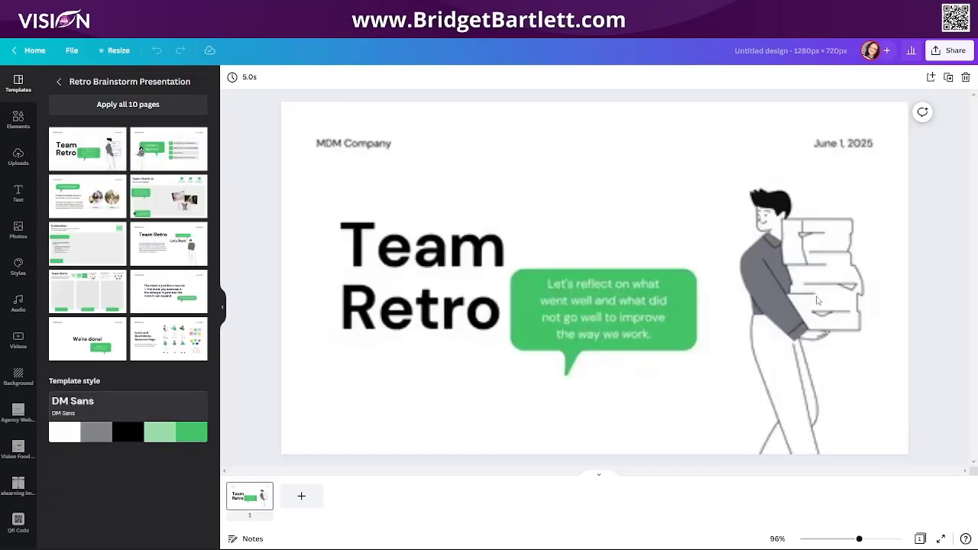
Download the Team Retro design as a JPG and save it to the Desktop.
click(951, 52)
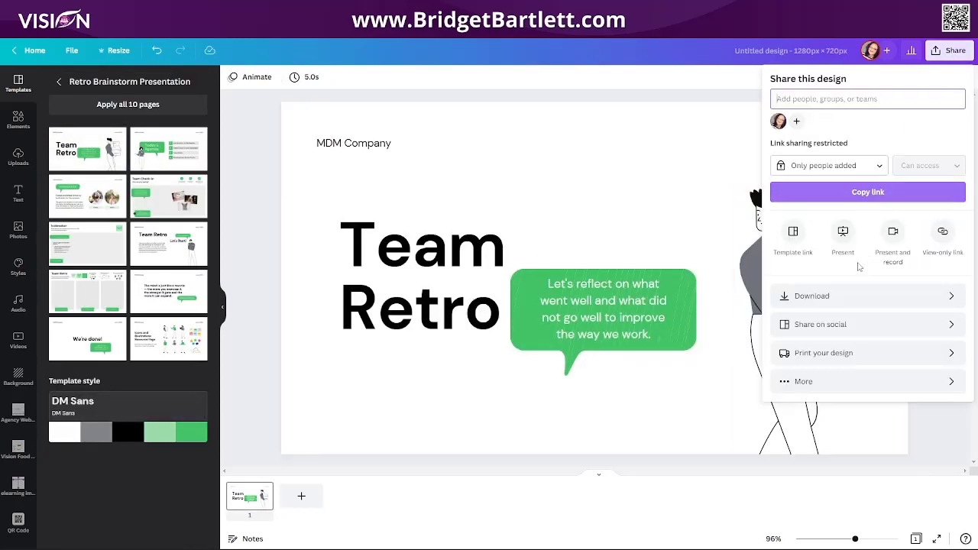
click(831, 295)
click(833, 120)
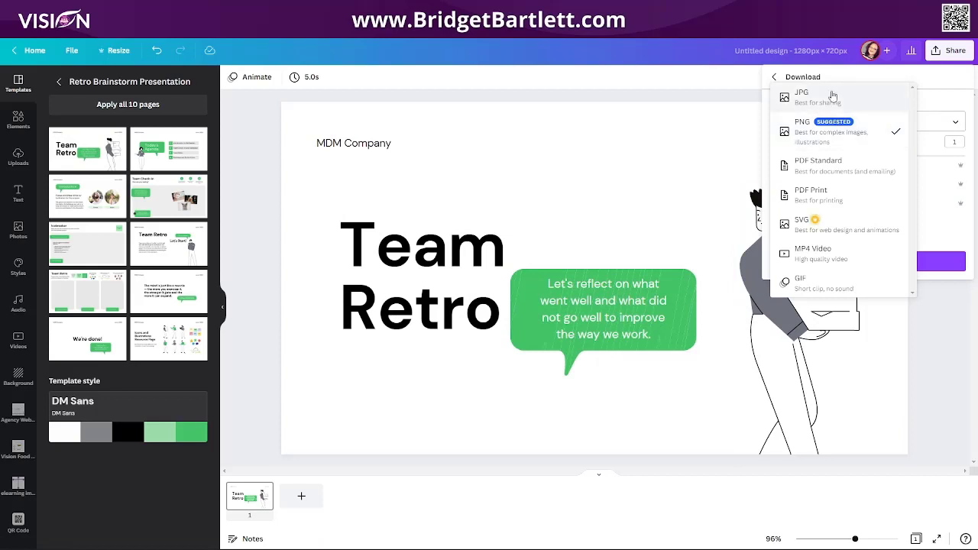
click(833, 97)
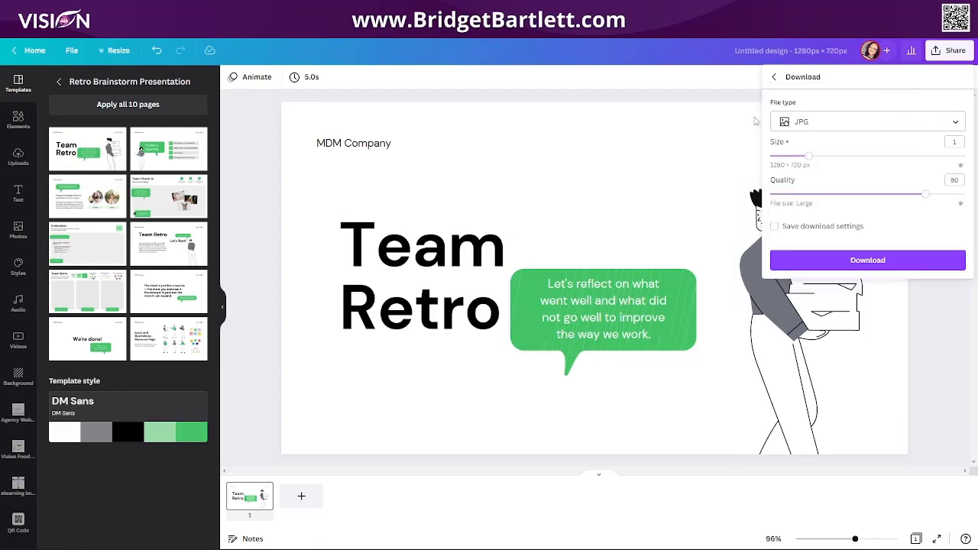
click(878, 259)
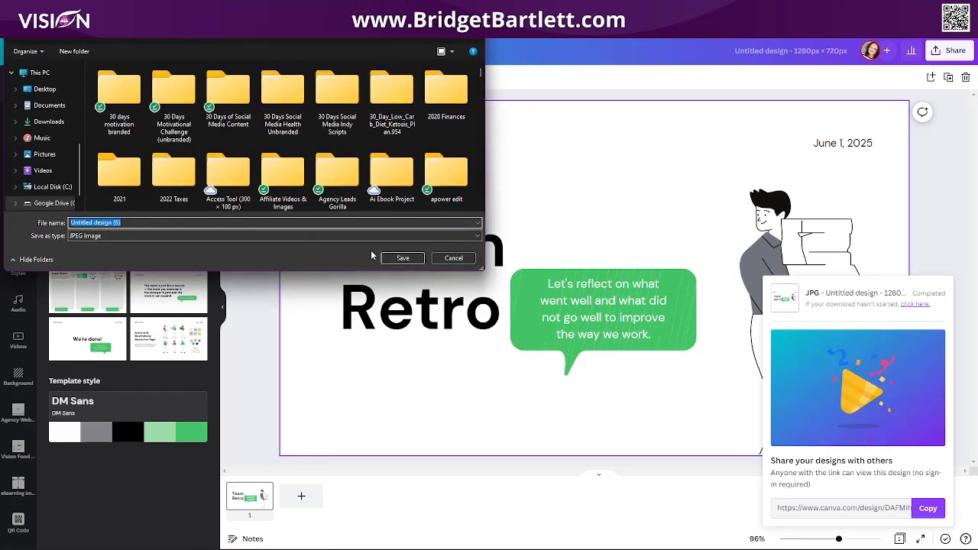
scroll(48, 120, up, 5)
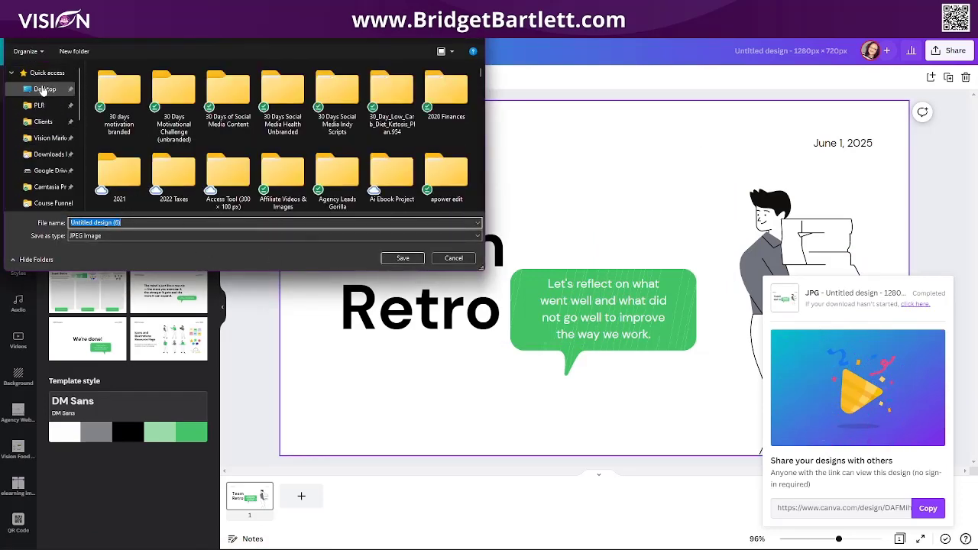
click(45, 89)
click(403, 257)
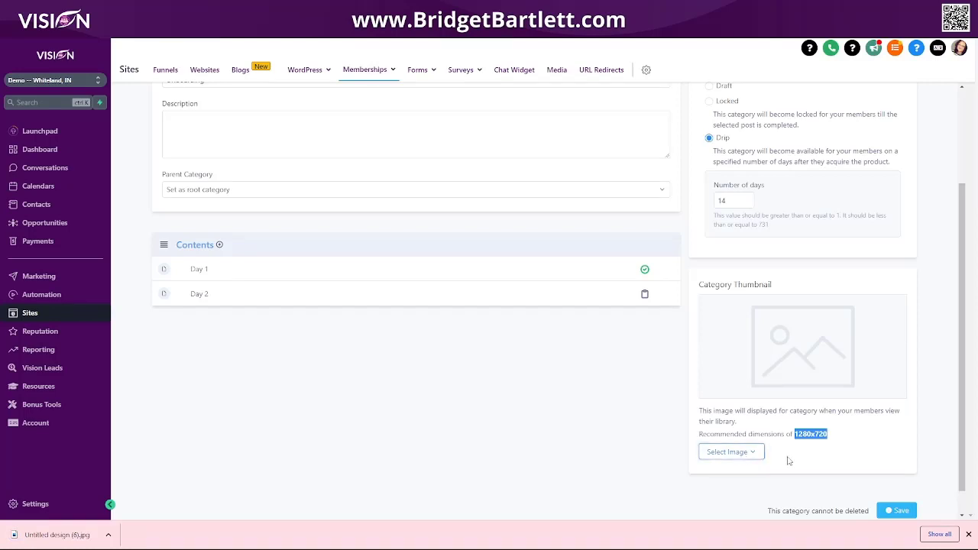
Return to Vision, upload Untitled design (6).jpg as the Onboarding category's thumbnail, and save the category.
click(731, 452)
click(737, 471)
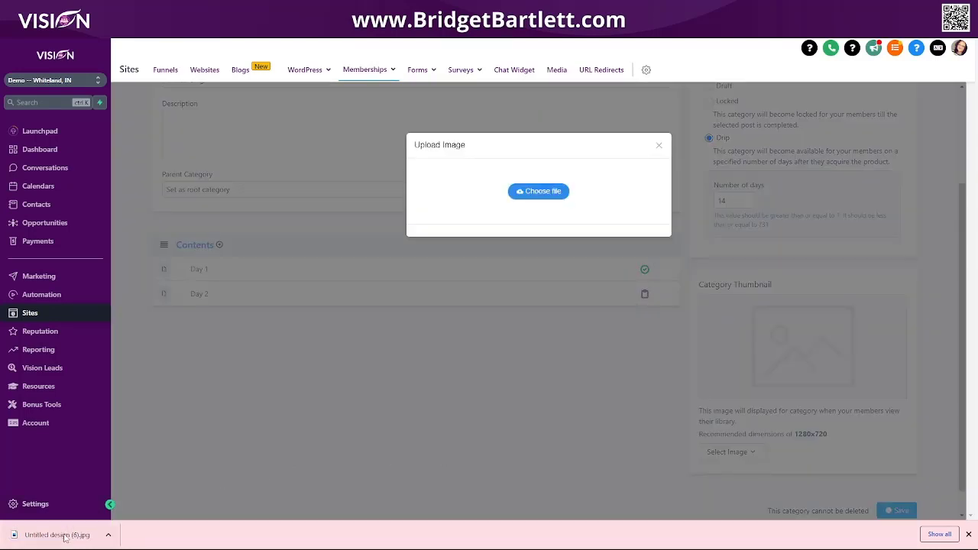
drag(65, 538, 601, 324)
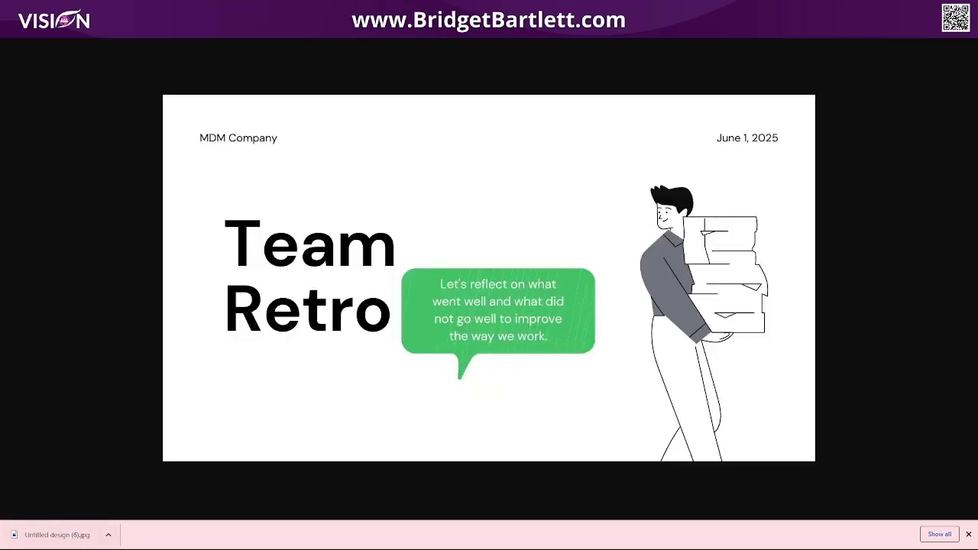
click(275, 9)
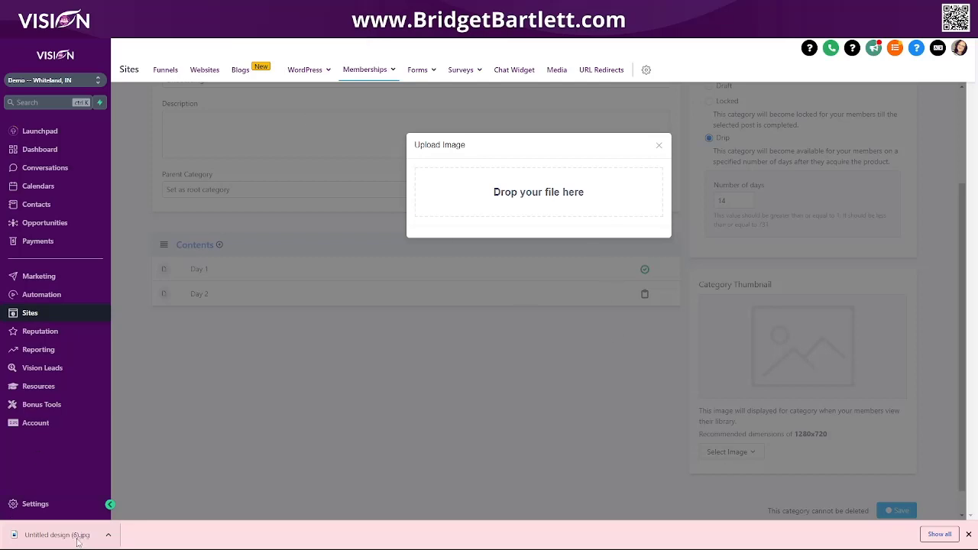
drag(73, 535, 536, 196)
click(544, 303)
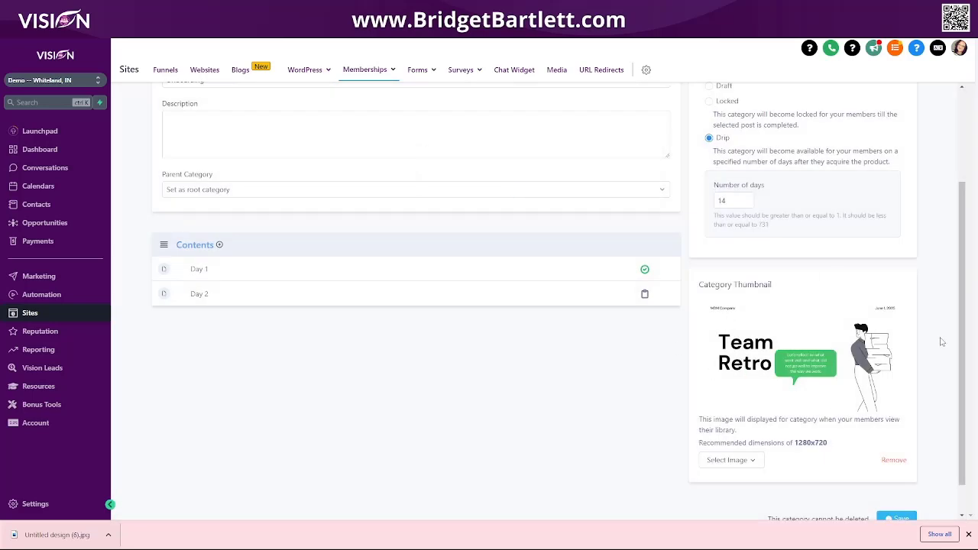
scroll(841, 489, down, 1)
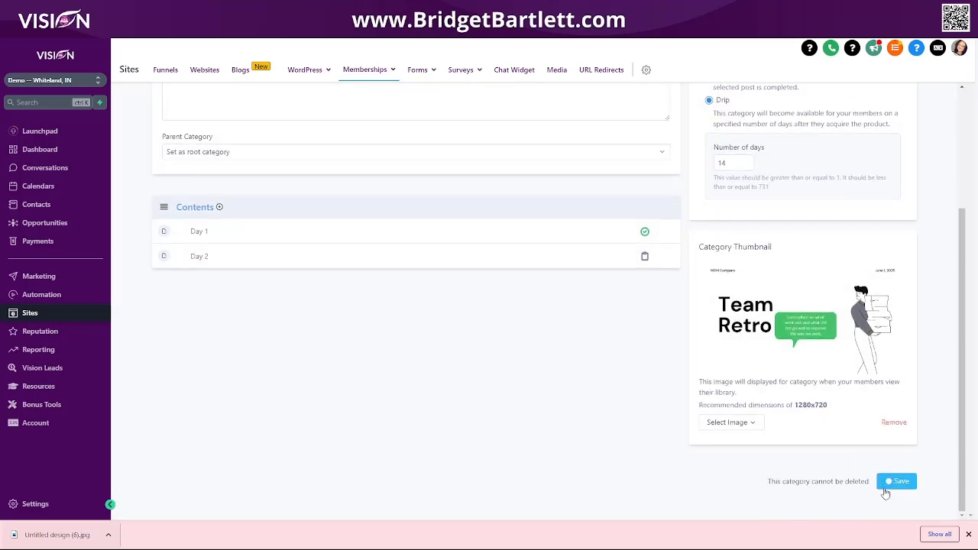
click(899, 481)
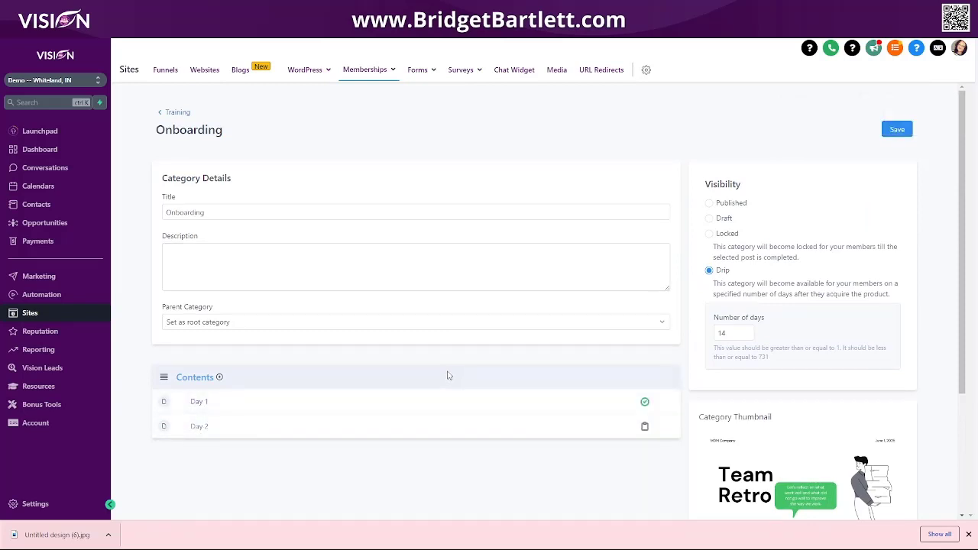
Publish the Day 2 post in the Onboarding category's contents and save the category.
scroll(448, 375, down, 2)
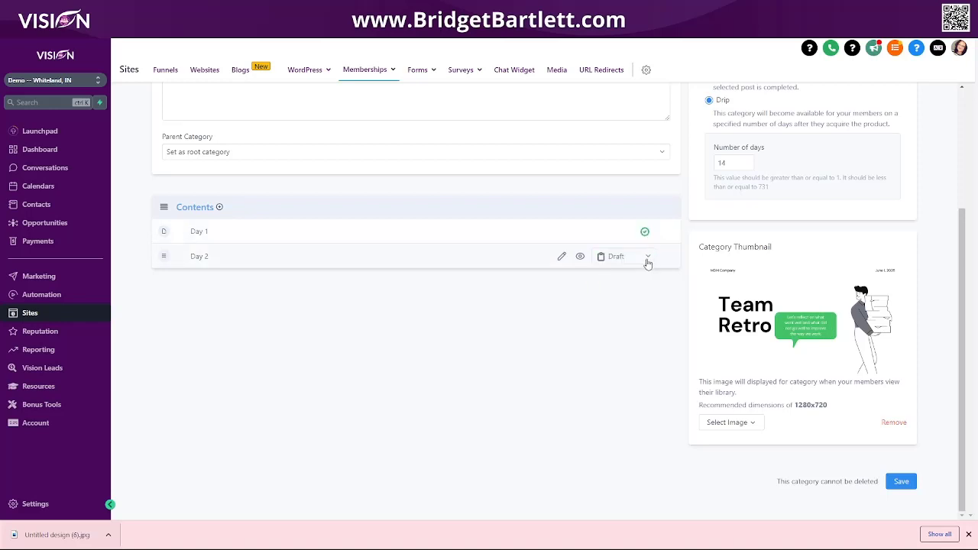
click(648, 262)
click(648, 263)
click(649, 260)
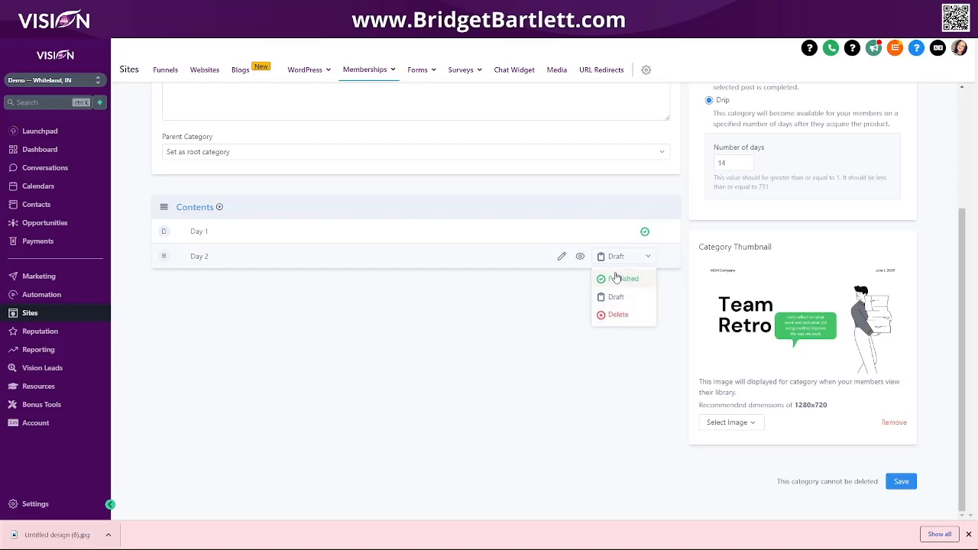
click(622, 279)
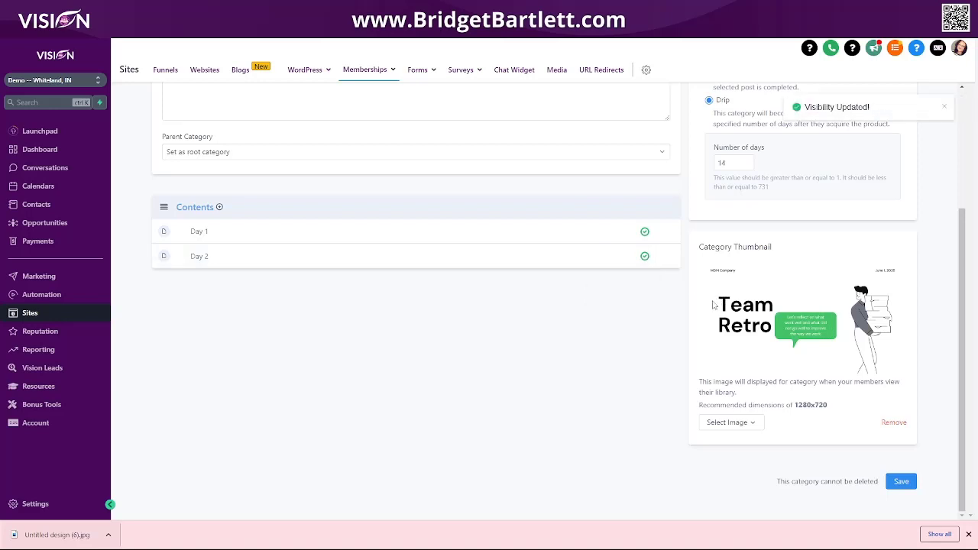
click(900, 482)
Set the Onboarding category's visibility to Published, save it, and return to the Training outline.
scroll(590, 376, up, 3)
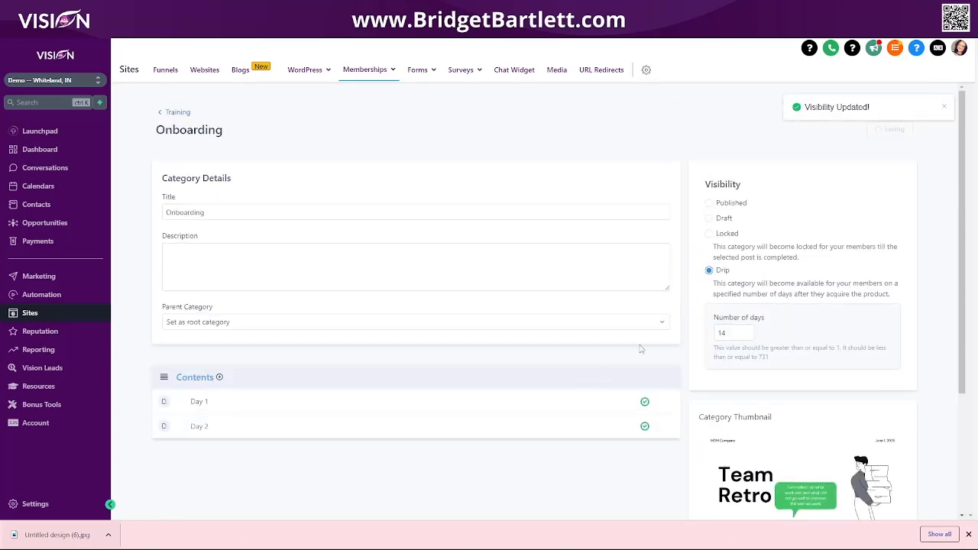
click(710, 204)
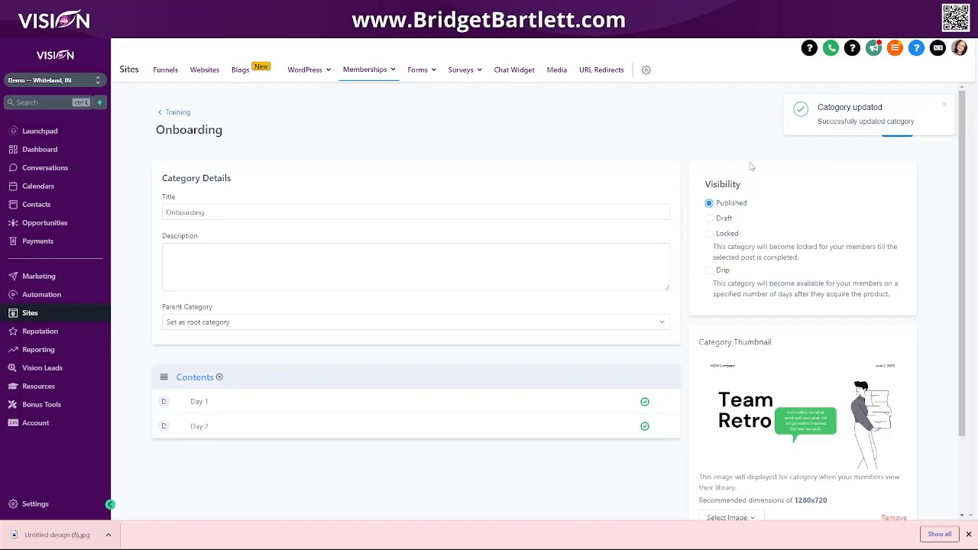
click(946, 108)
click(891, 131)
click(175, 112)
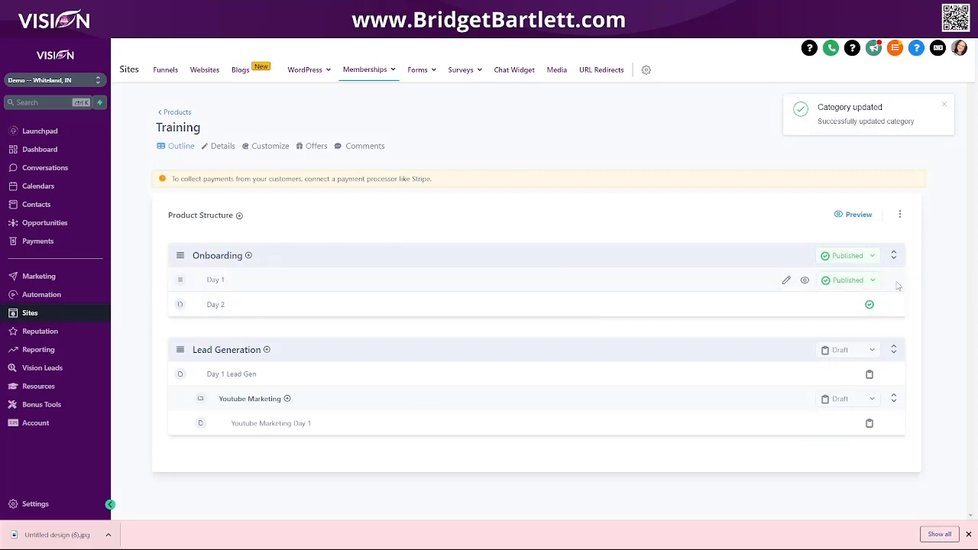
Preview the Training course as a member, look at the Day 1 and Day 2 lessons, and return to the product outline.
click(854, 215)
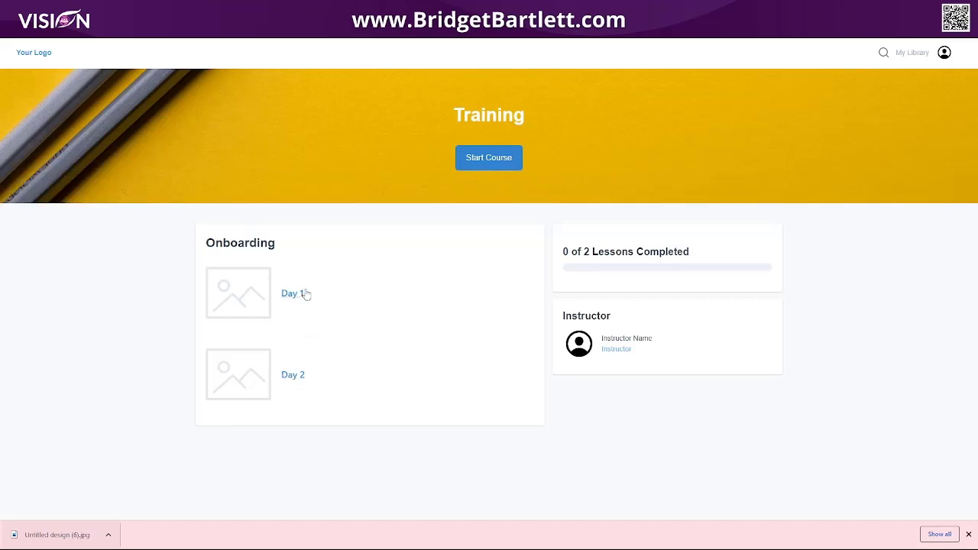
click(295, 295)
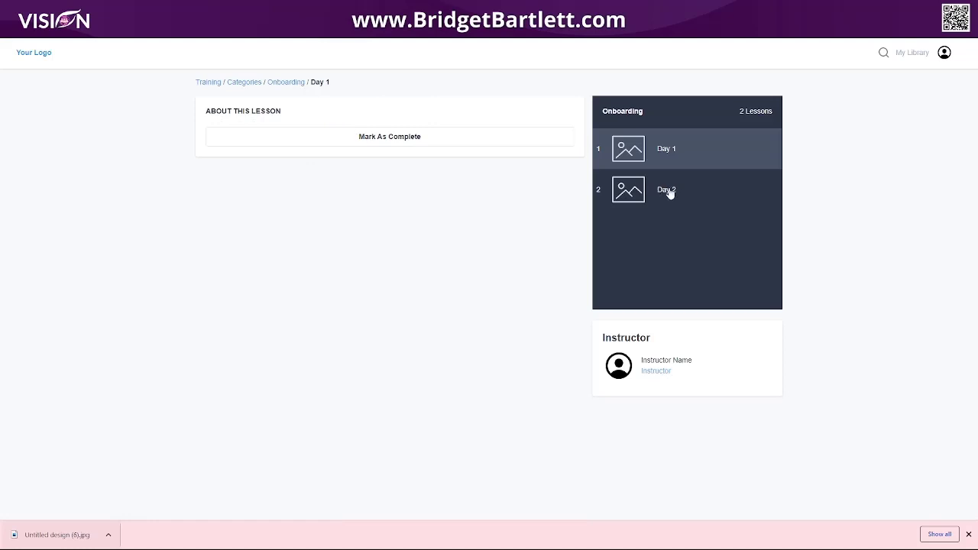
click(667, 190)
click(233, 86)
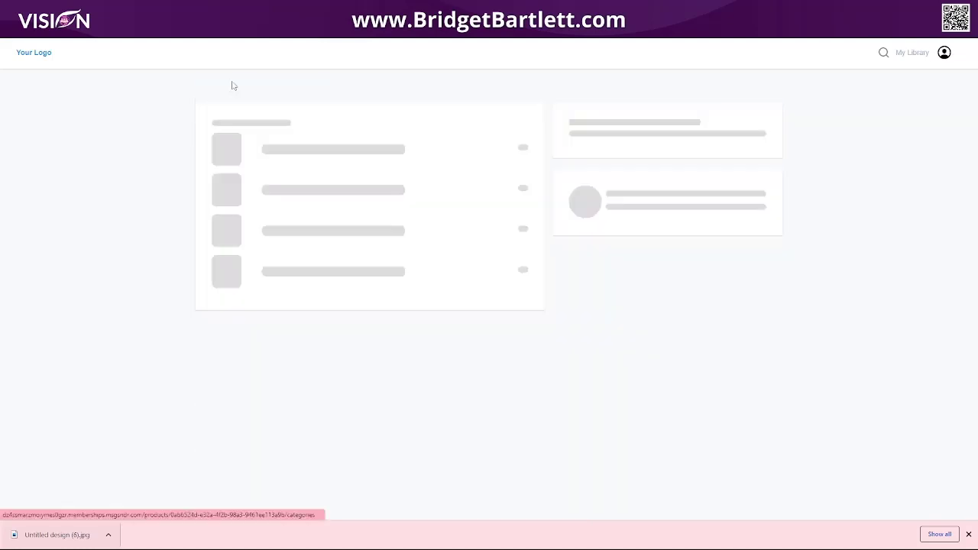
click(200, 83)
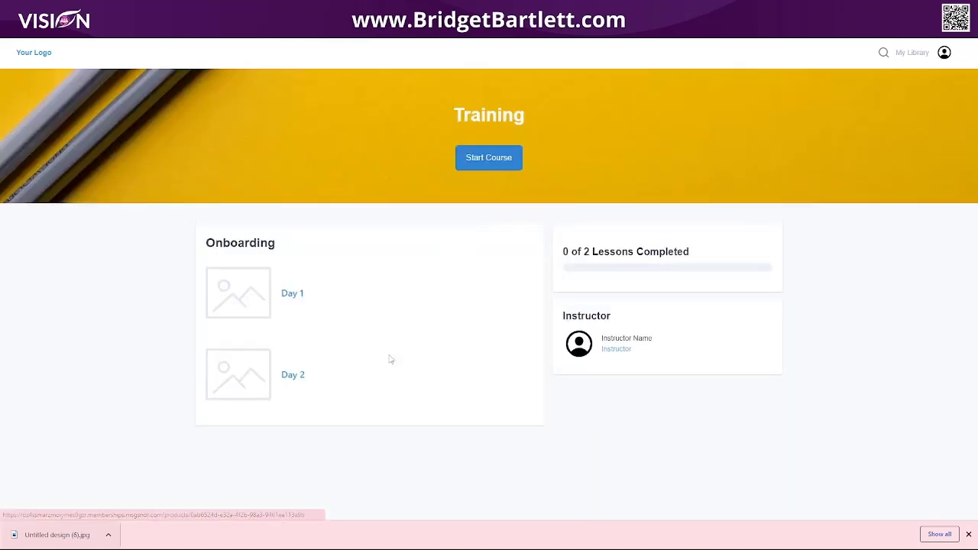
click(153, 9)
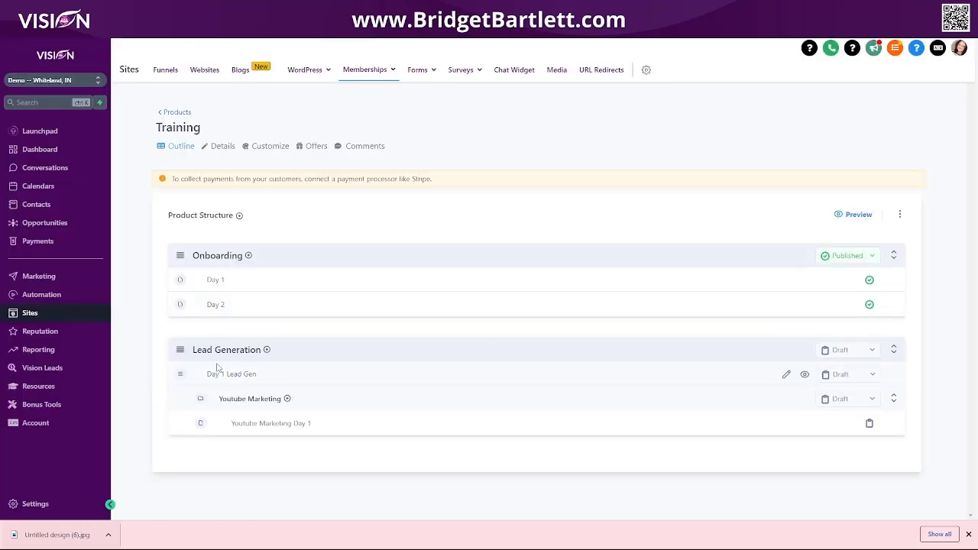
Publish the Lead Generation category, its Day 1 Lead Gen post, the Youtube Marketing subcategory and the Youtube Marketing Day 1 post.
click(848, 353)
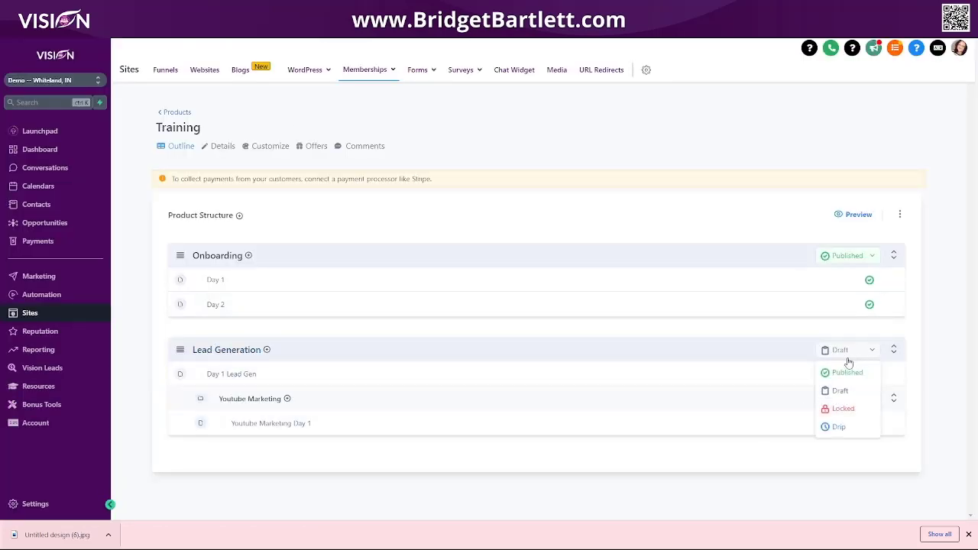
click(843, 372)
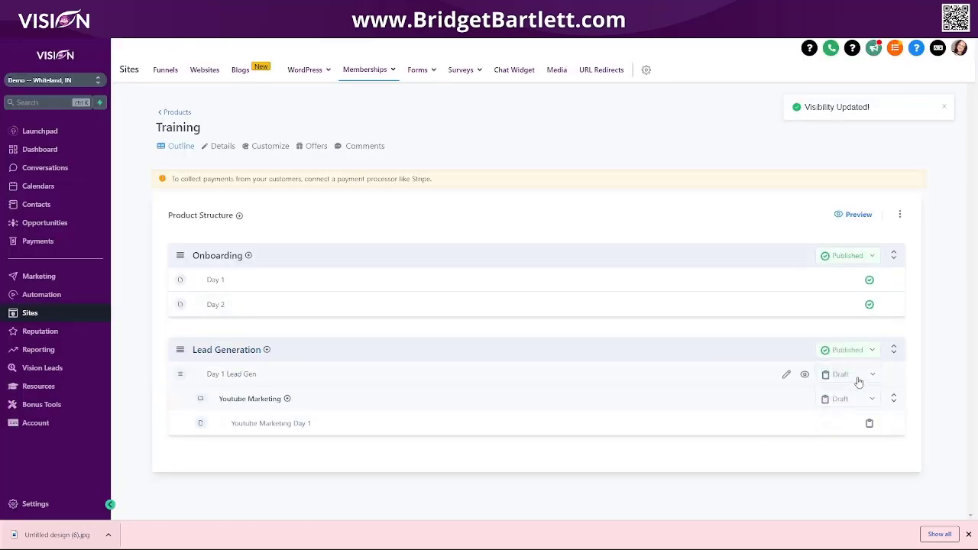
click(859, 379)
click(858, 396)
click(859, 400)
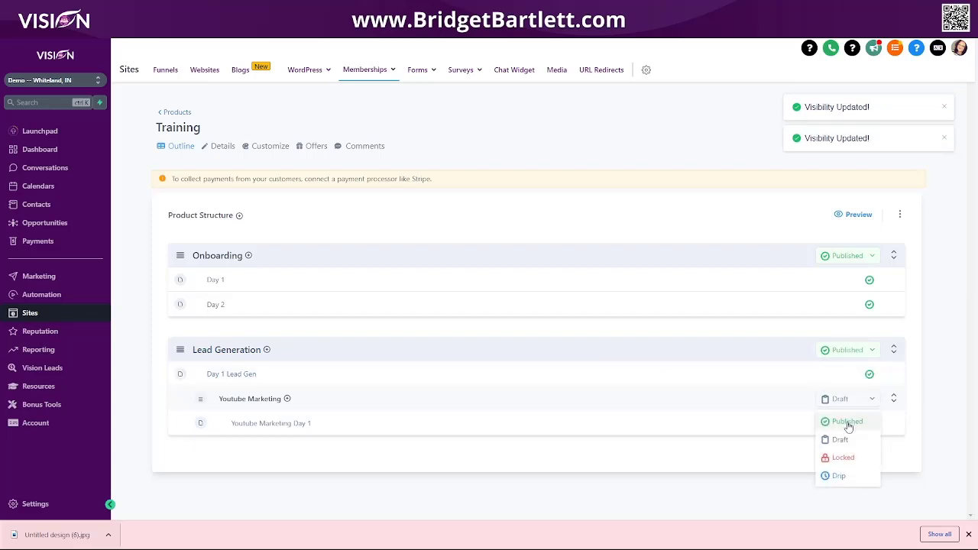
click(848, 424)
click(841, 423)
click(850, 446)
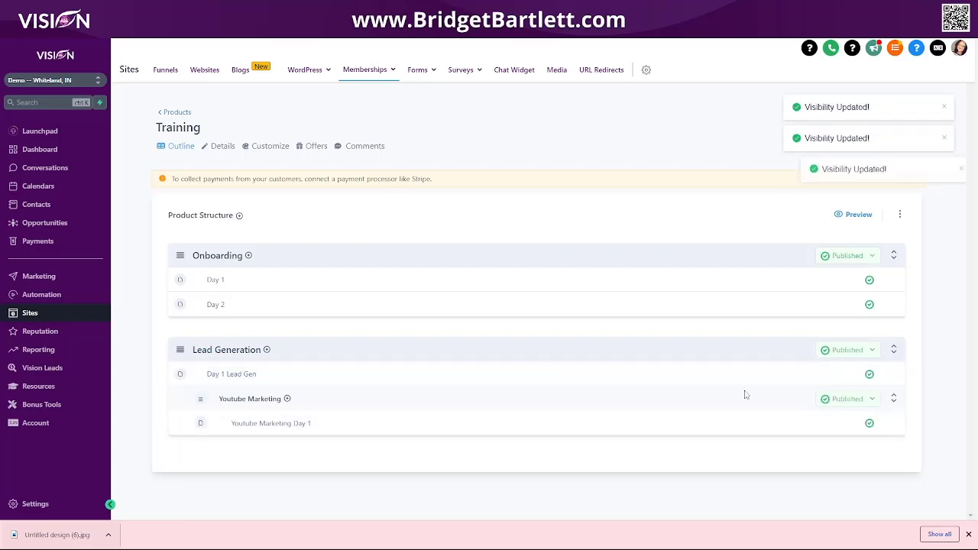
Preview the Training course, look at the Lead Generation category with its Youtube Marketing subcategory, and return to the product outline.
click(946, 109)
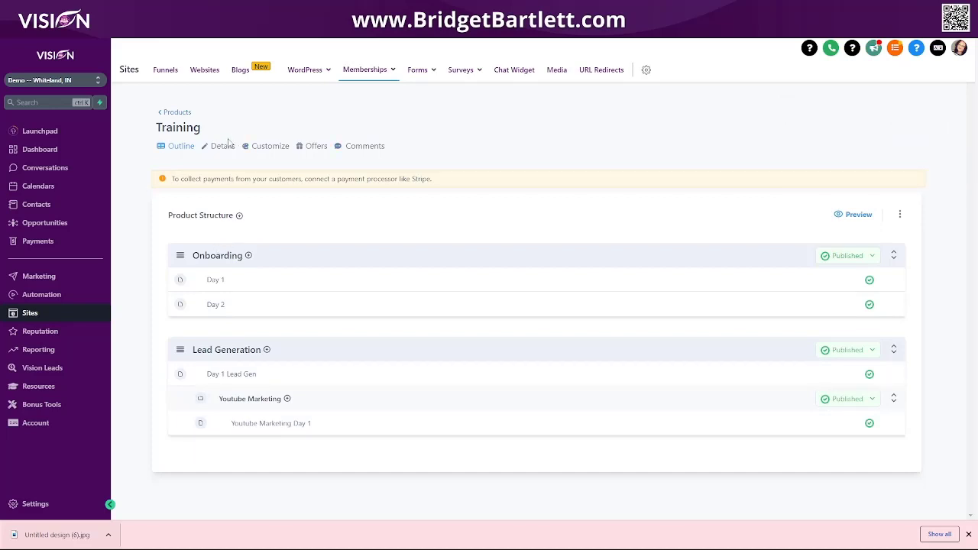
click(856, 214)
scroll(124, 365, down, 2)
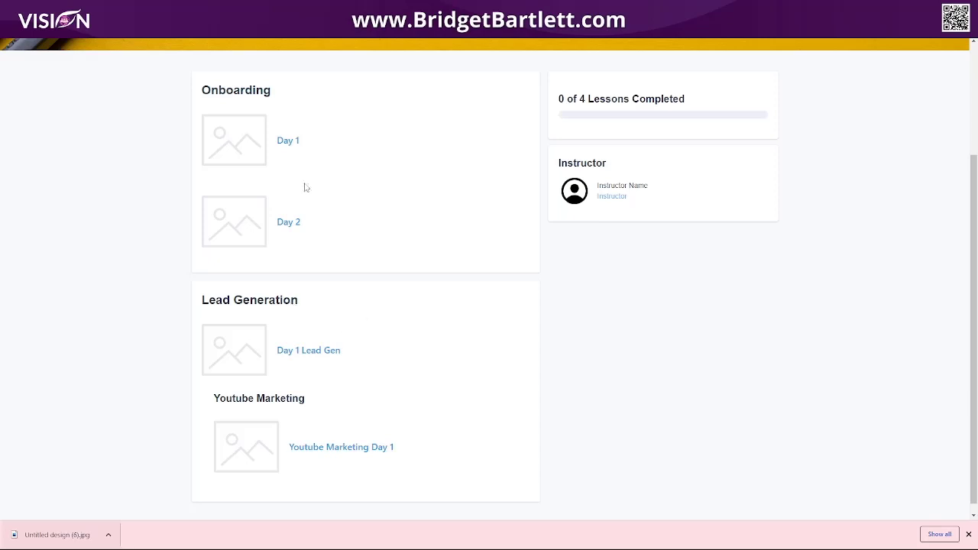
click(245, 303)
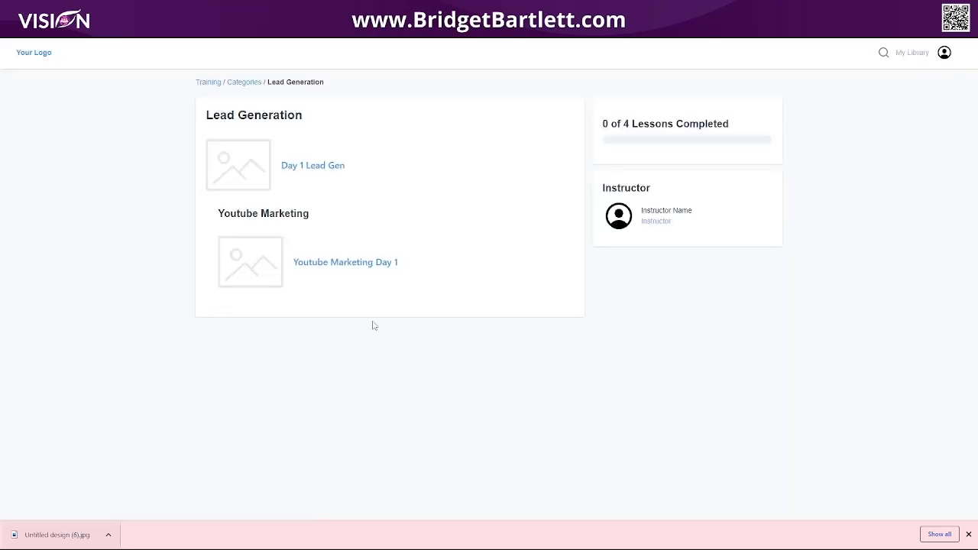
drag(209, 120, 369, 118)
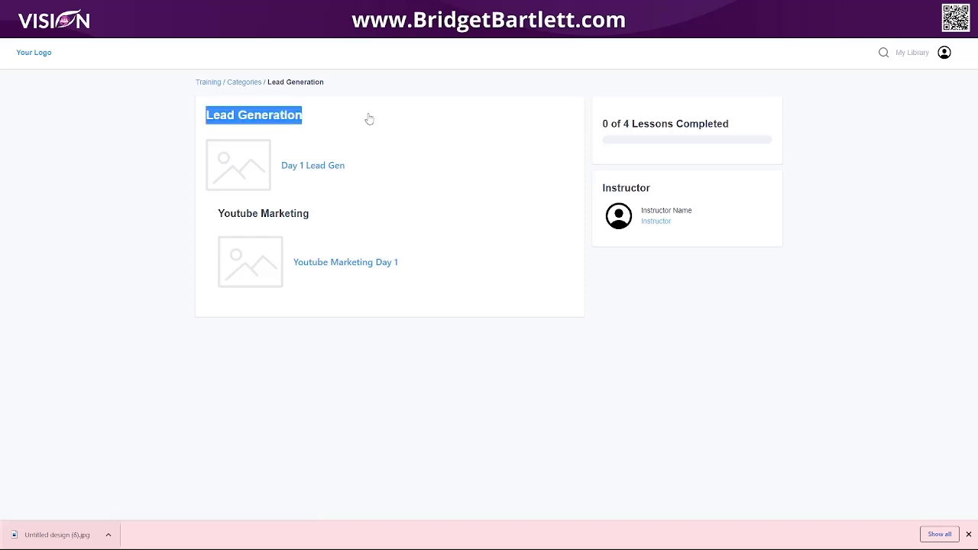
drag(392, 167, 273, 169)
drag(216, 218, 331, 215)
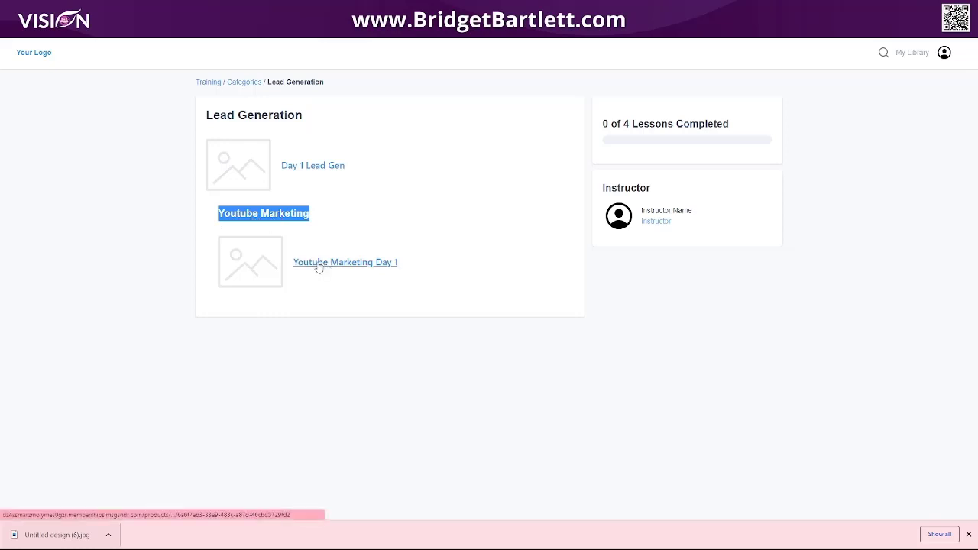
drag(434, 265, 382, 268)
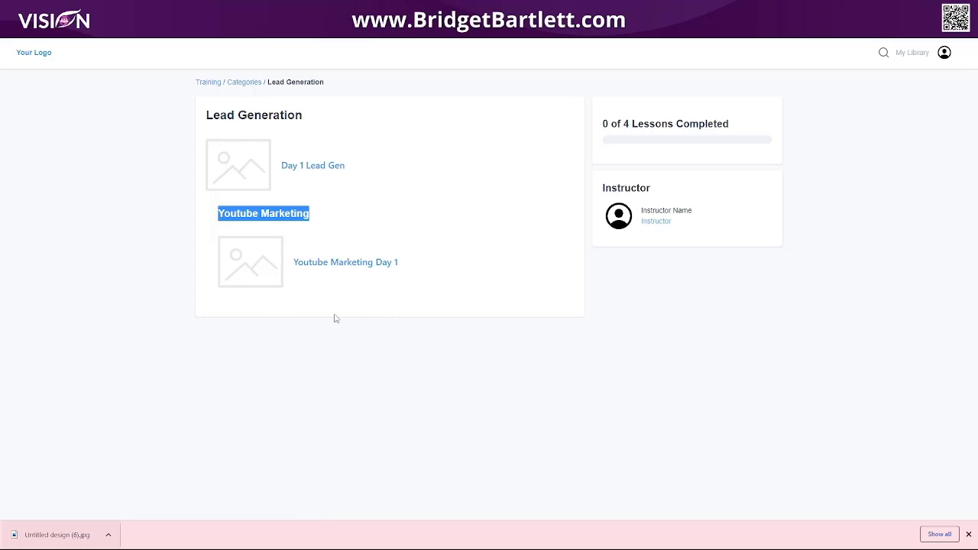
click(150, 9)
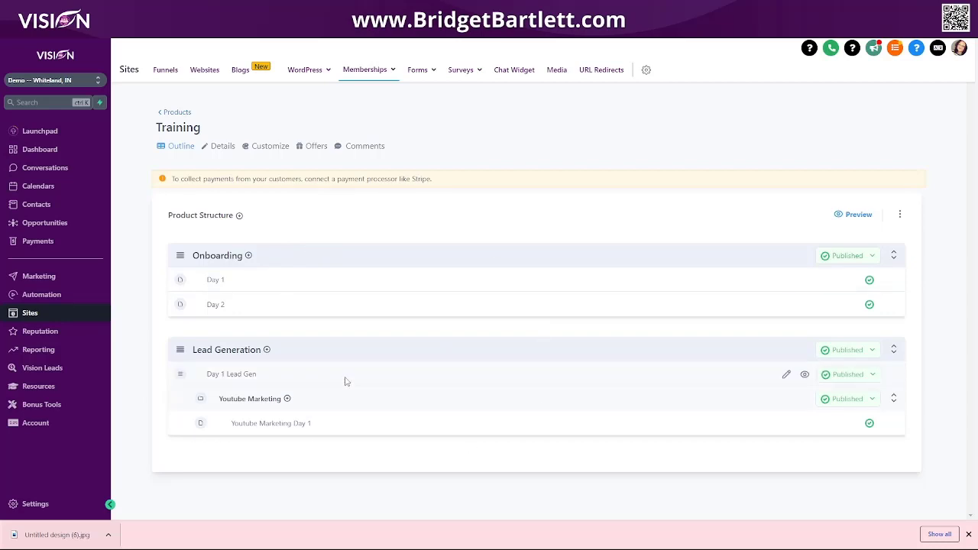
Open the Training product's details and examine its title and description fields.
click(218, 146)
scroll(218, 191, down, 1)
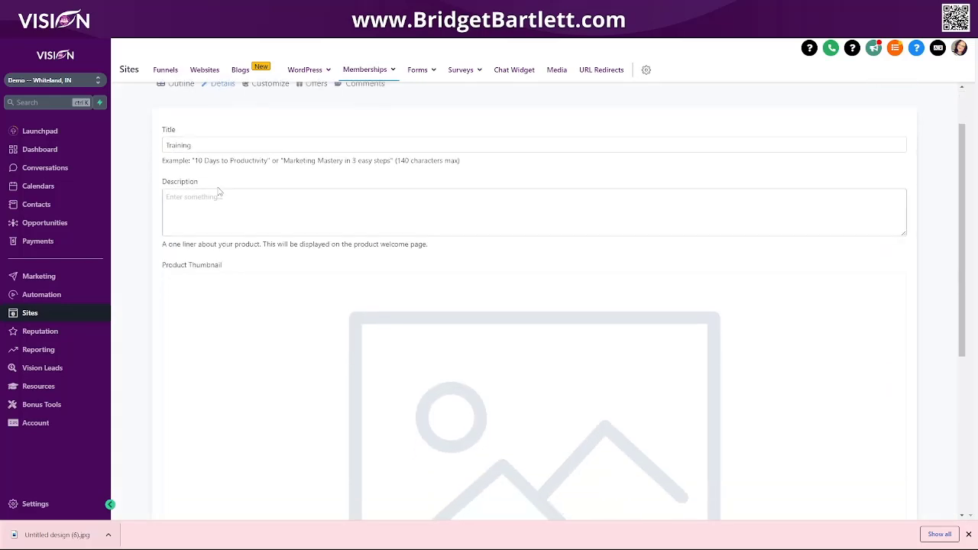
scroll(218, 191, down, 1)
click(165, 105)
drag(165, 105, 223, 107)
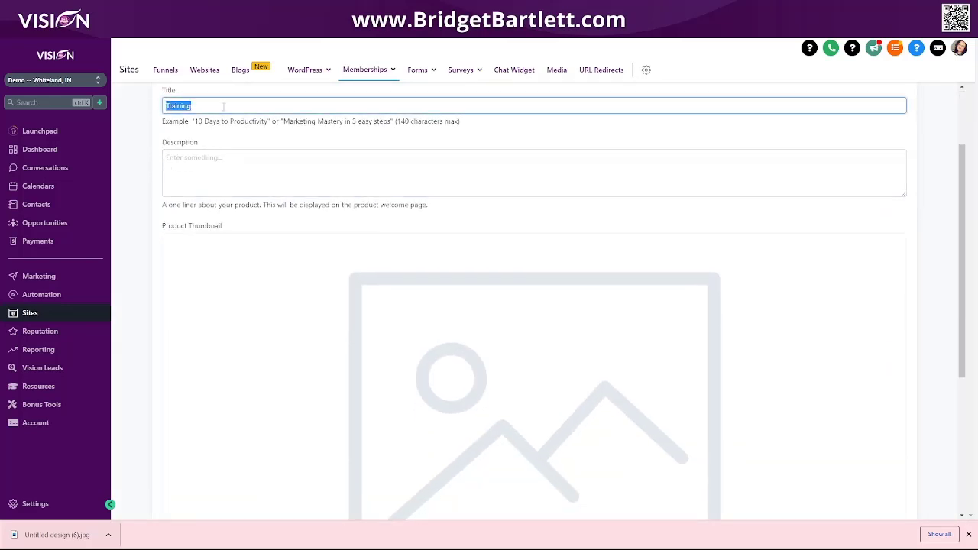
click(258, 164)
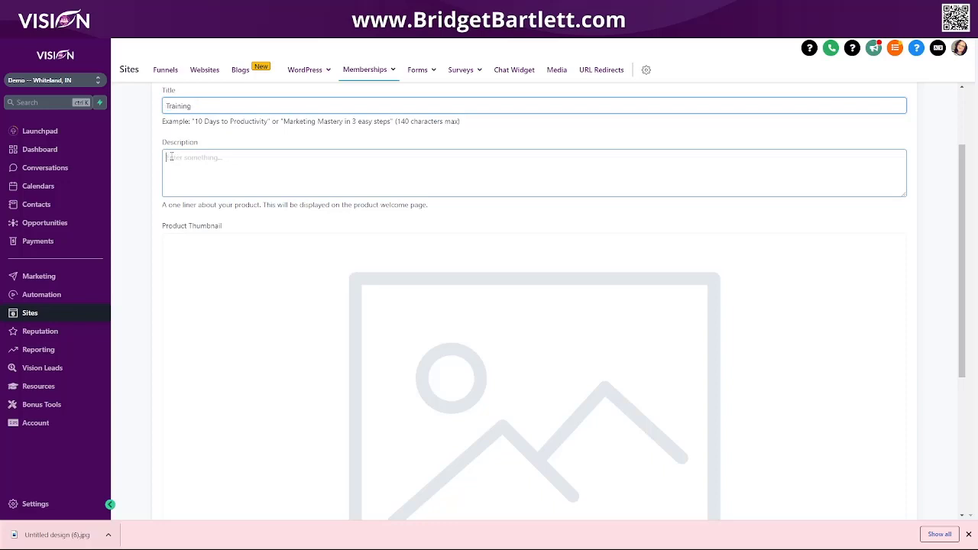
Upload Untitled design (6).jpg as the Training product's thumbnail image.
scroll(513, 389, down, 3)
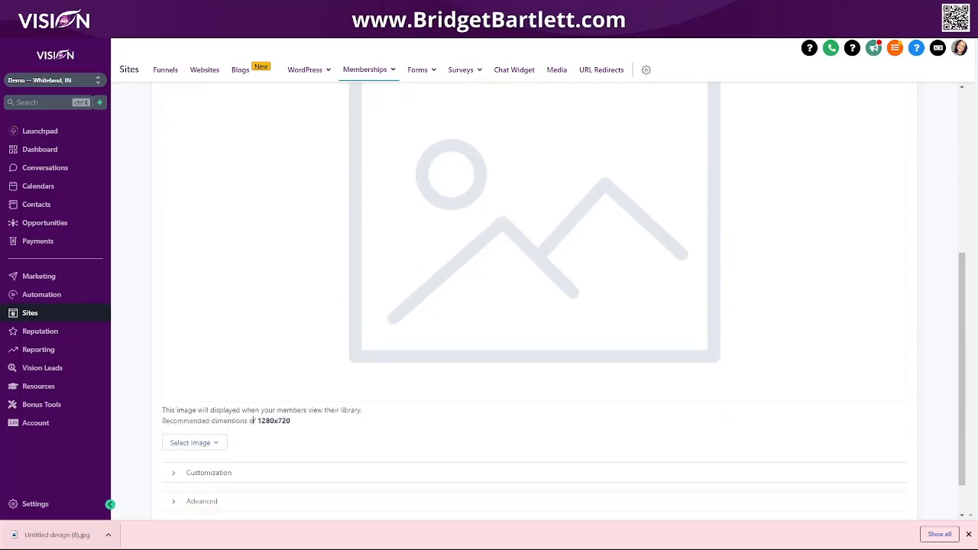
drag(255, 420, 303, 429)
click(216, 425)
mouse_move(200, 443)
click(187, 420)
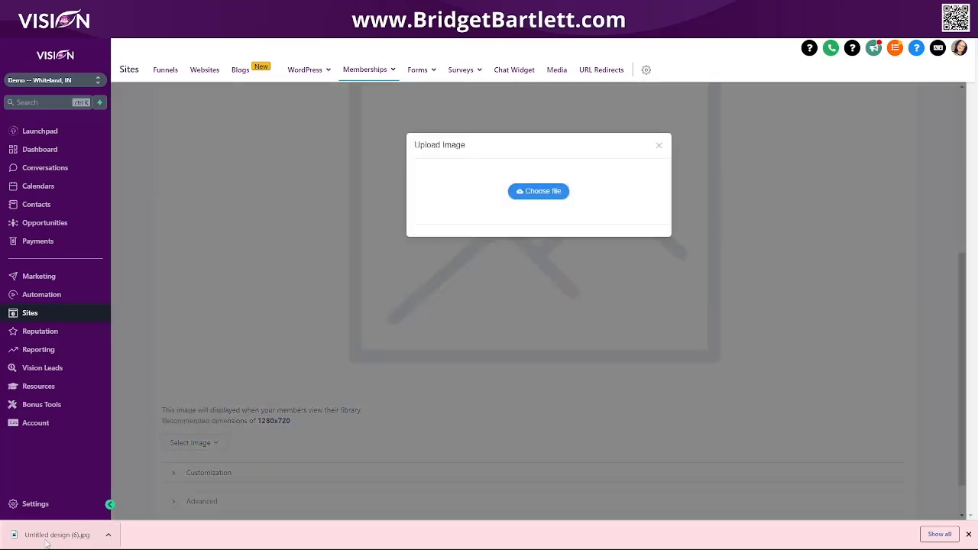
drag(52, 529, 531, 199)
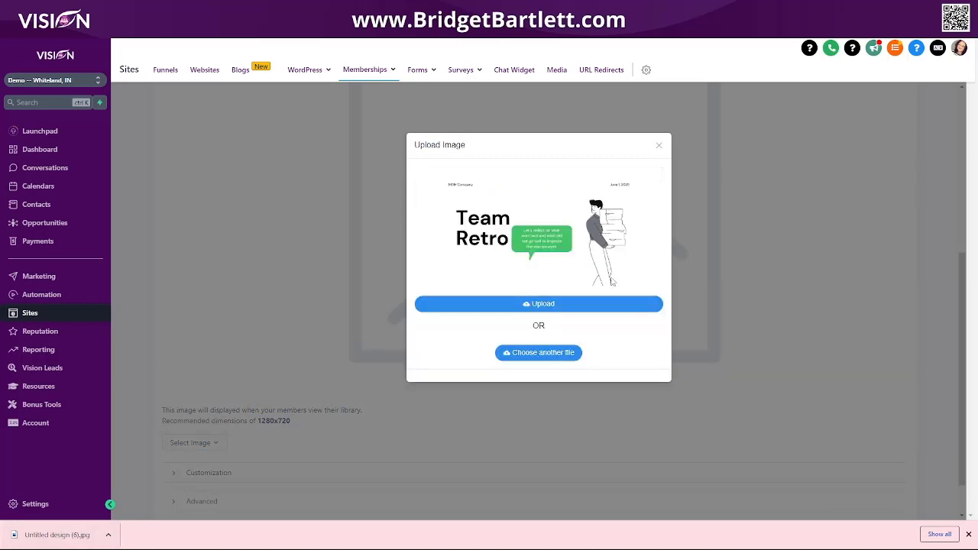
click(530, 304)
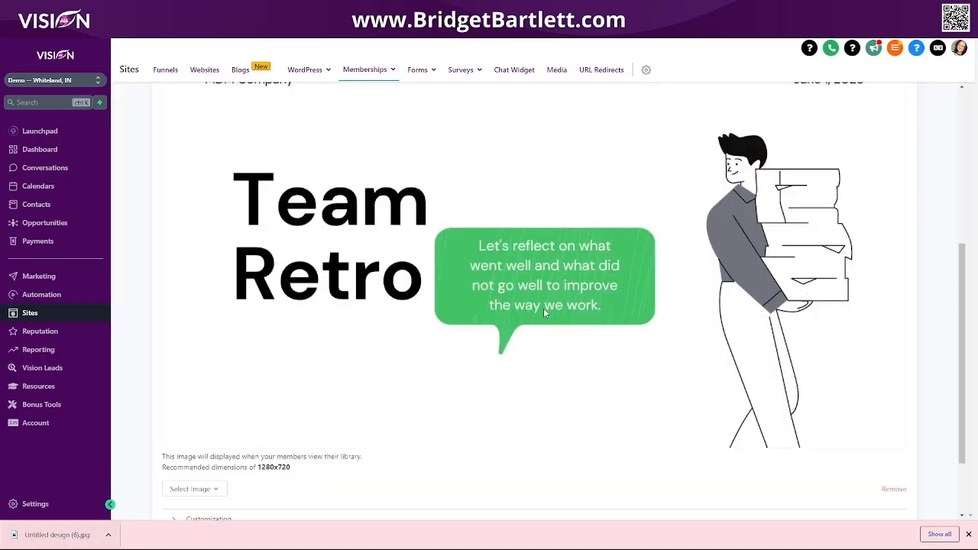
Expand the product's Customization settings and examine the instructor, logo image and favicon image options.
scroll(616, 293, up, 2)
scroll(555, 388, down, 3)
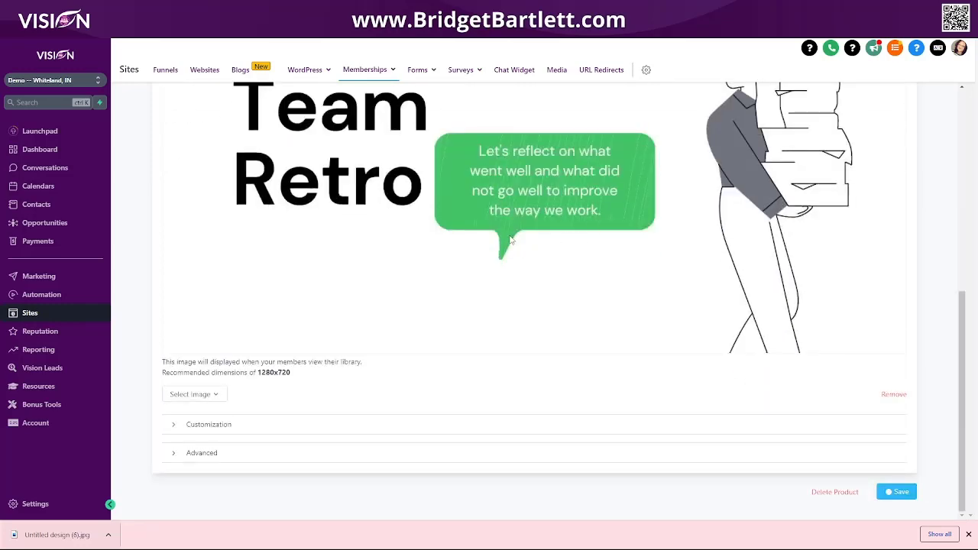
click(189, 430)
scroll(306, 367, down, 3)
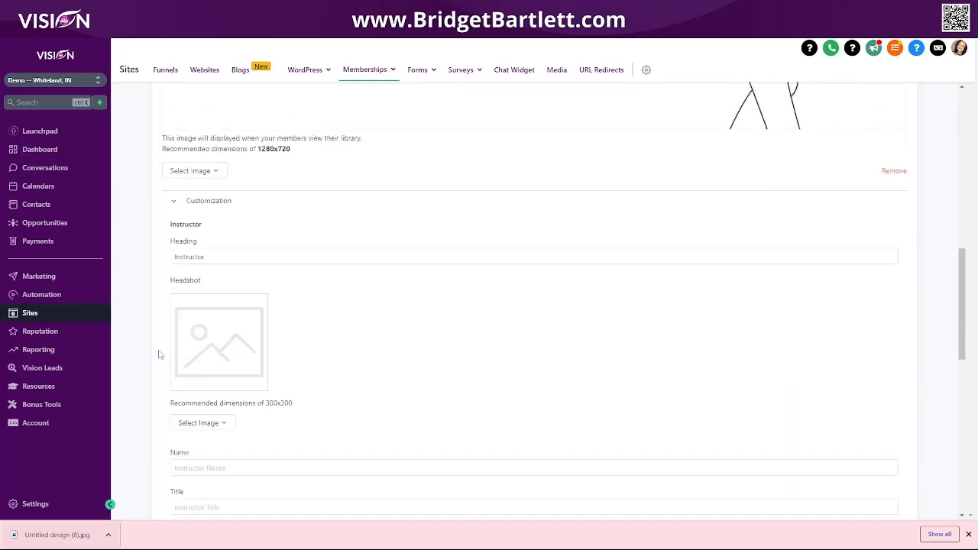
click(188, 222)
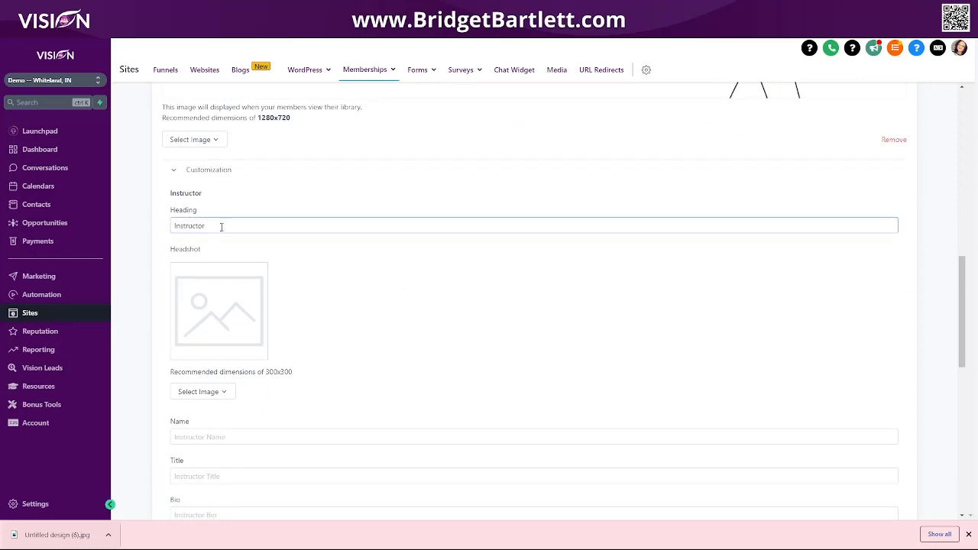
scroll(247, 170, down, 1)
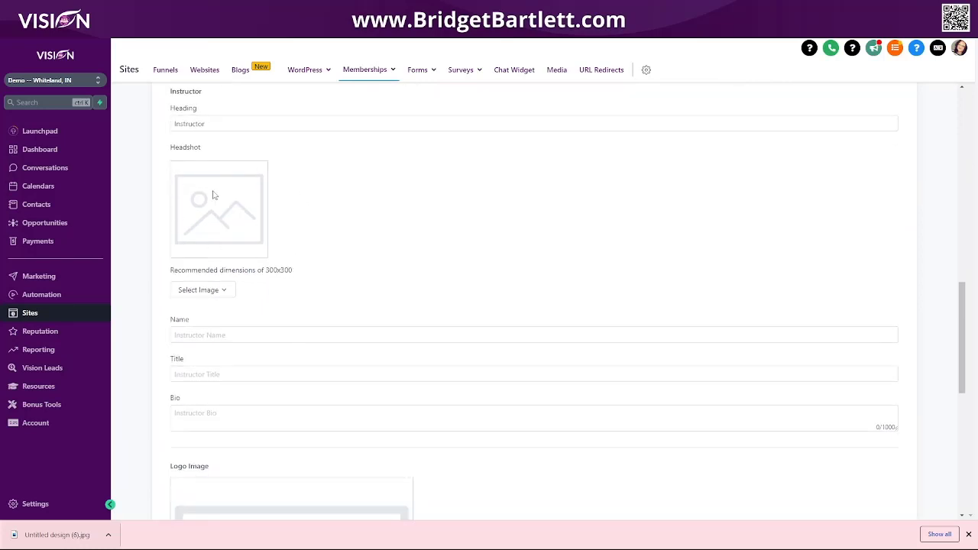
click(190, 332)
scroll(214, 352, down, 1)
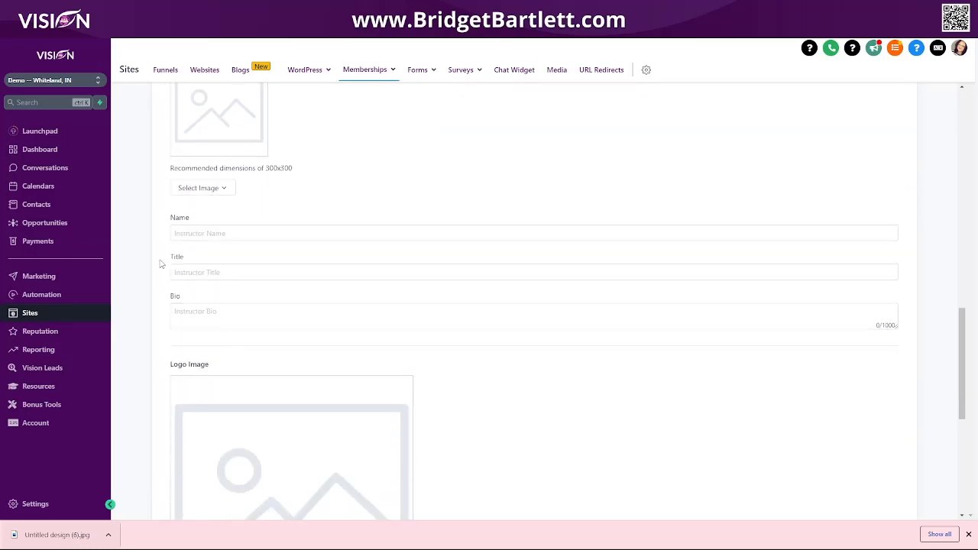
scroll(204, 321, down, 2)
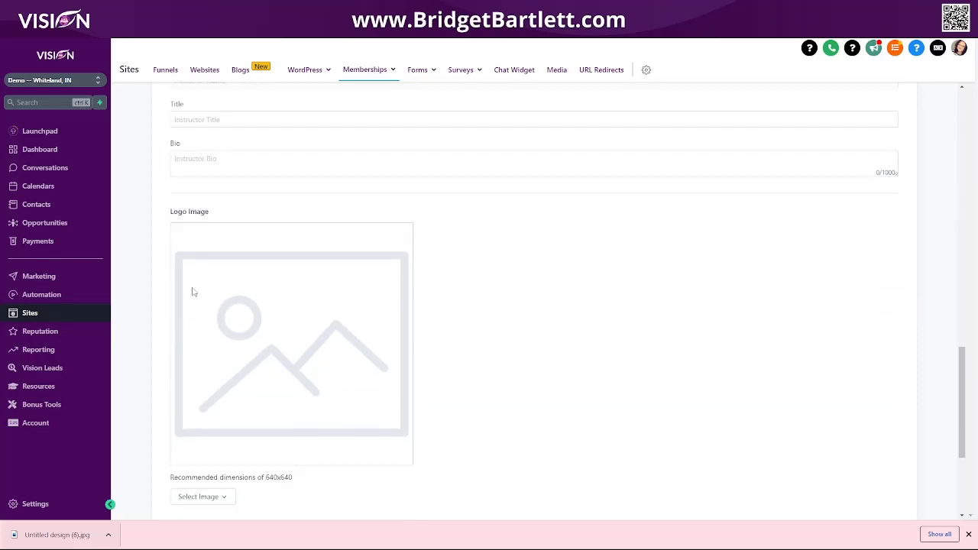
scroll(325, 366, down, 3)
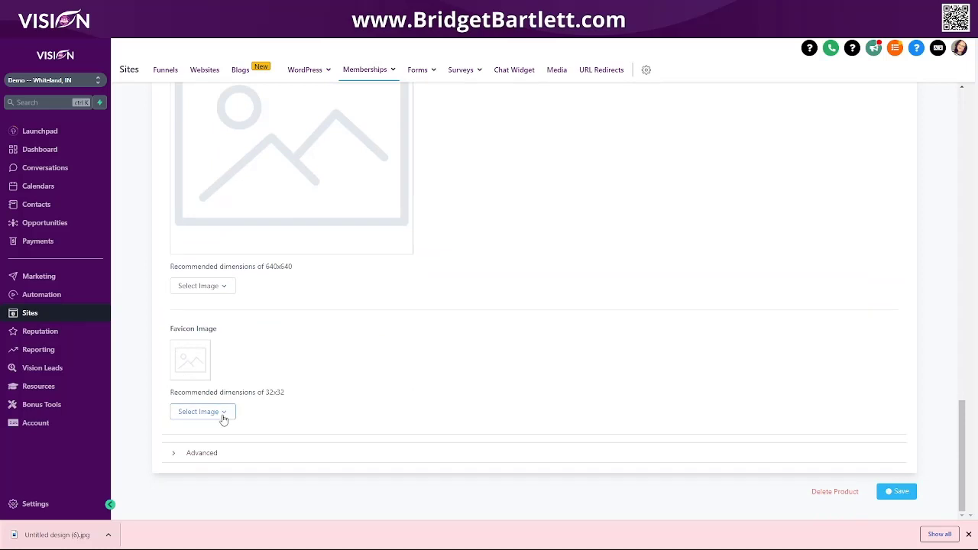
Expand the Advanced settings, look over the custom CSS and tracking code fields, and save the Training product.
click(208, 459)
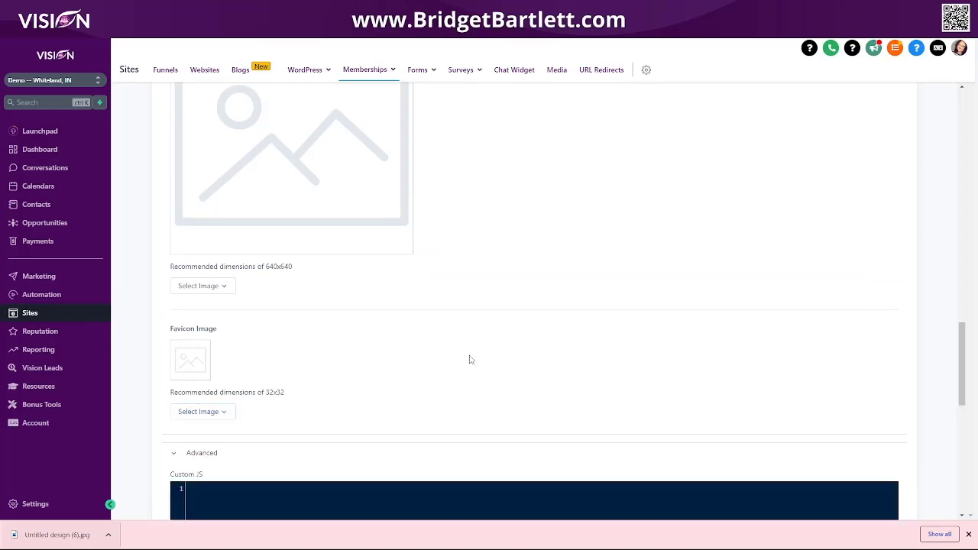
scroll(471, 356, down, 5)
scroll(469, 353, down, 3)
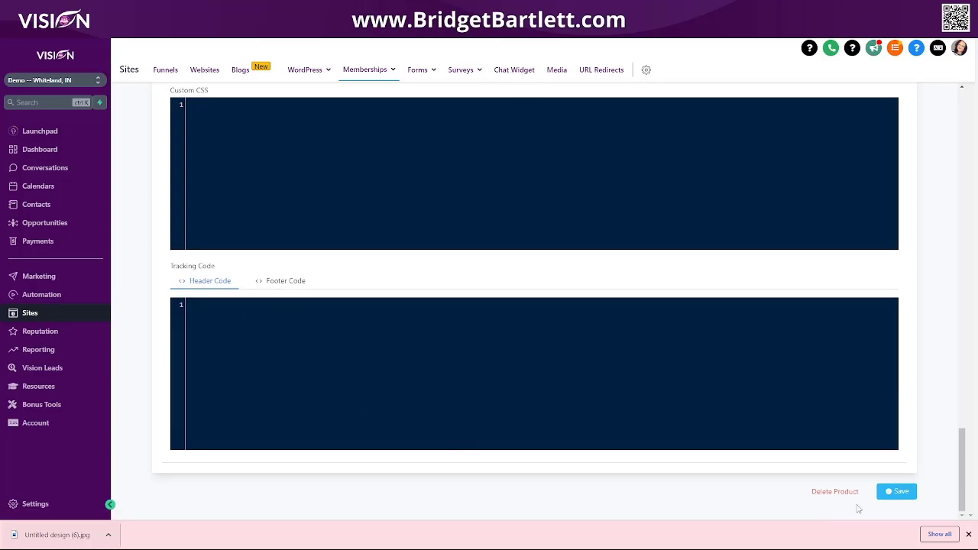
click(899, 494)
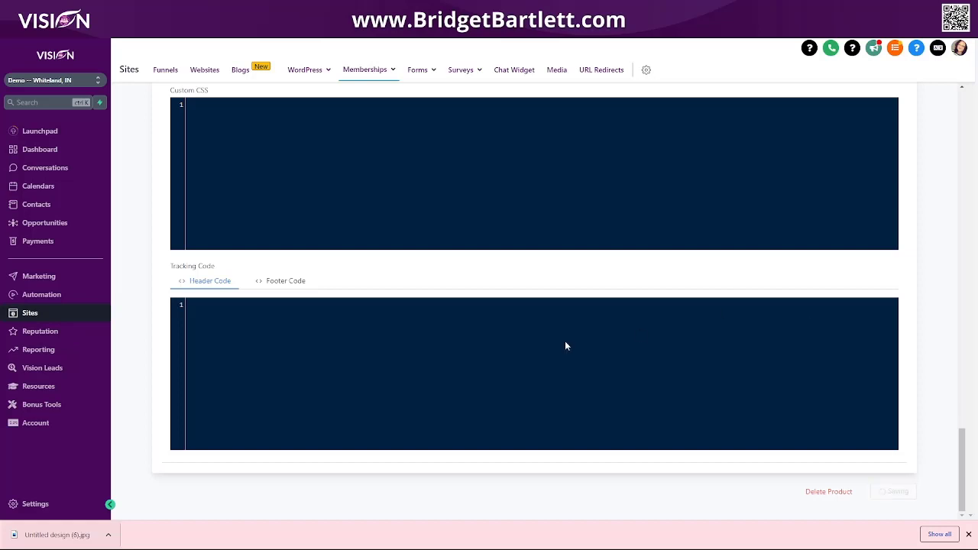
Open the product's theme gallery, preview the New York theme with its Onboarding and Lead Generation lessons, and return to the gallery.
scroll(392, 375, up, 20)
scroll(291, 327, up, 3)
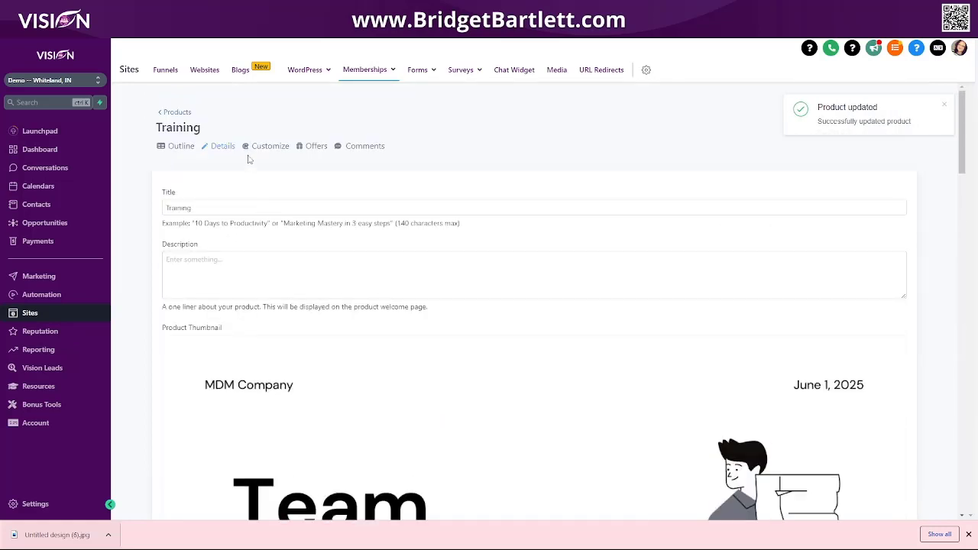
click(268, 147)
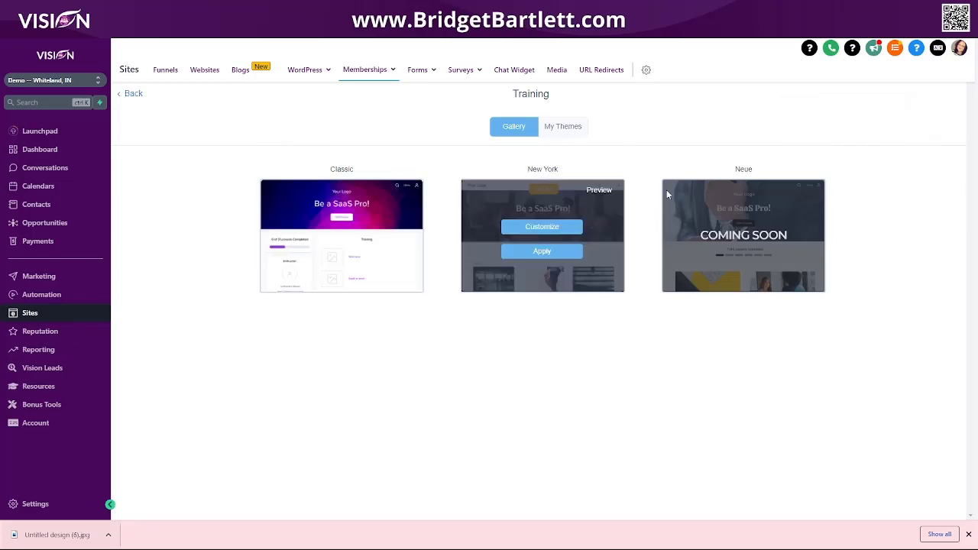
mouse_move(573, 217)
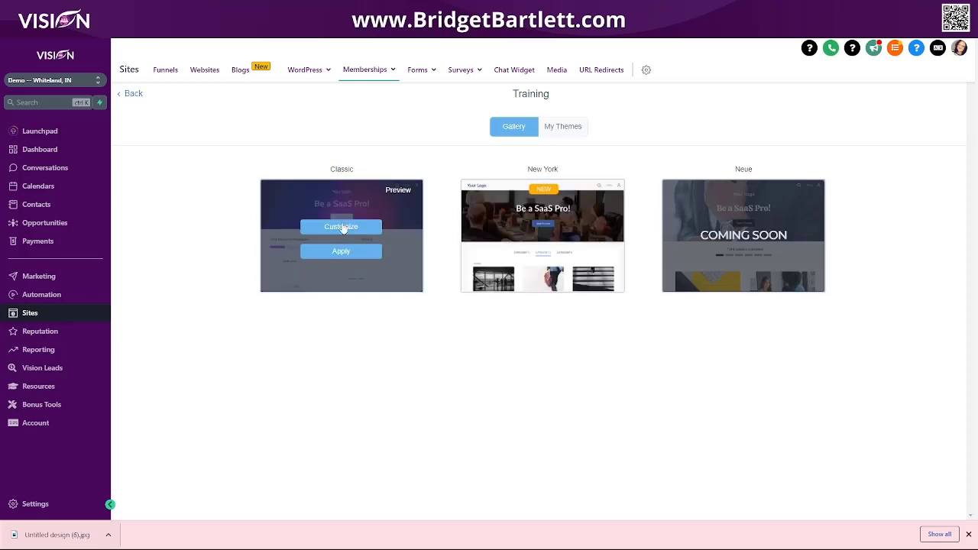
click(608, 190)
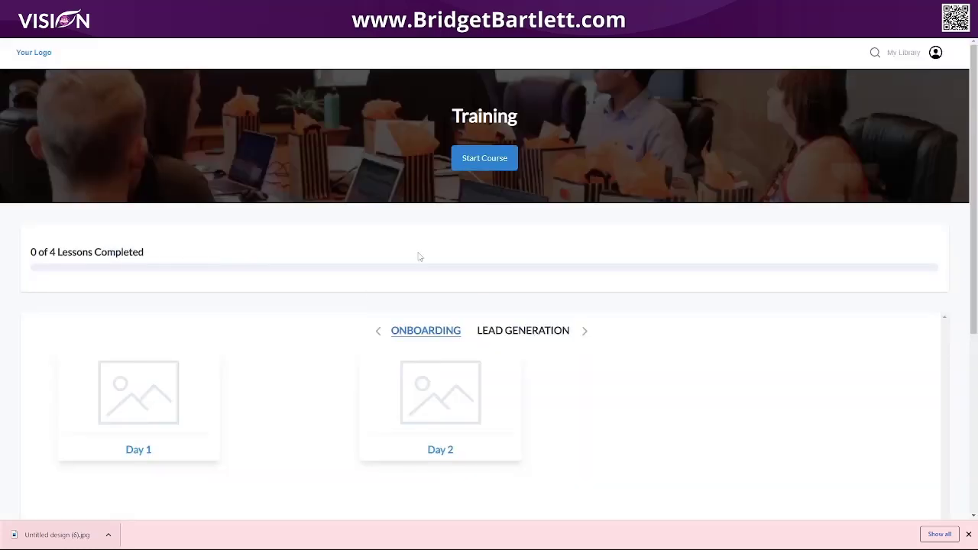
scroll(259, 360, down, 3)
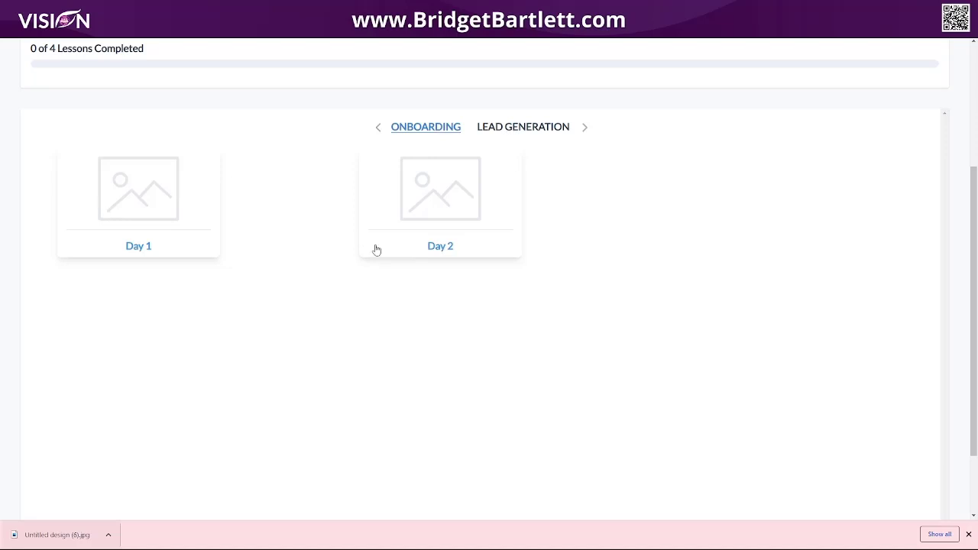
click(540, 128)
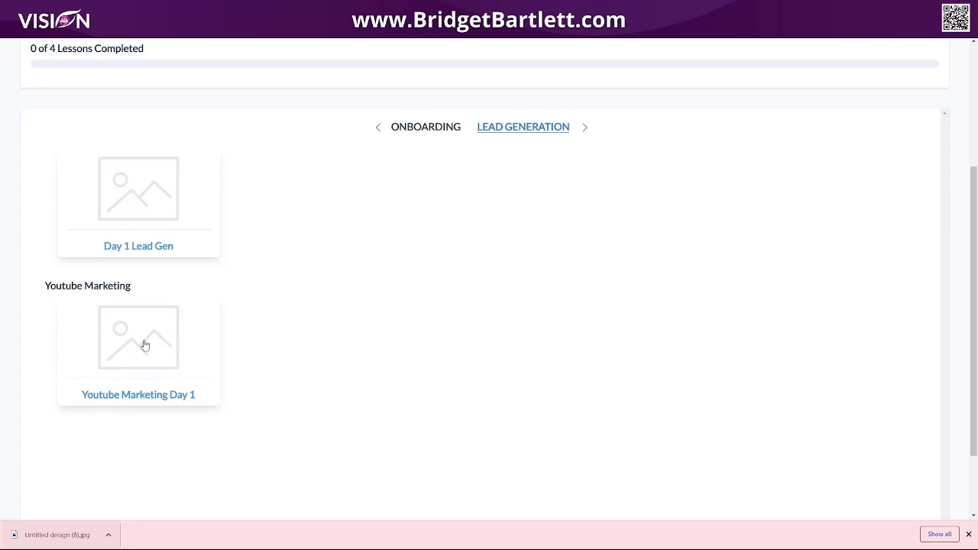
scroll(382, 416, up, 3)
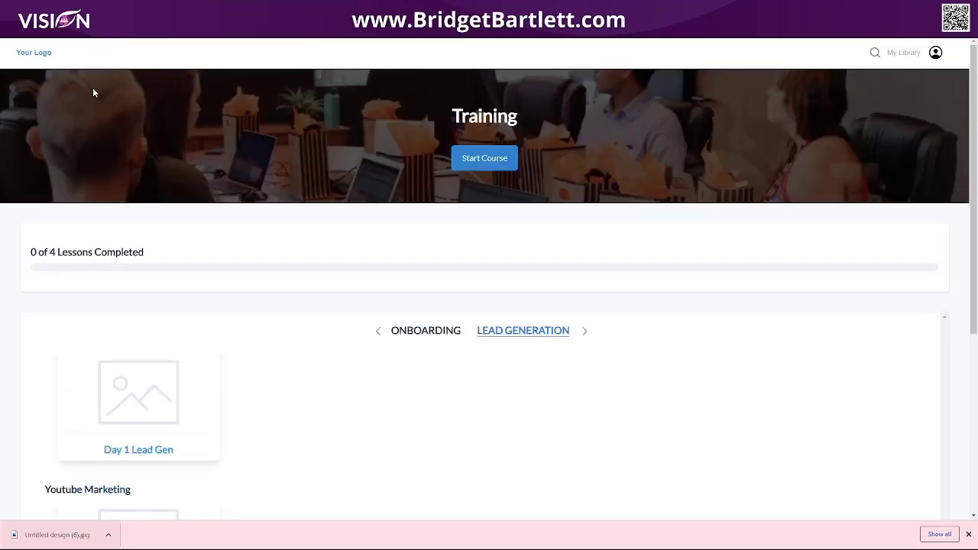
key(ctrl+shift+Tab)
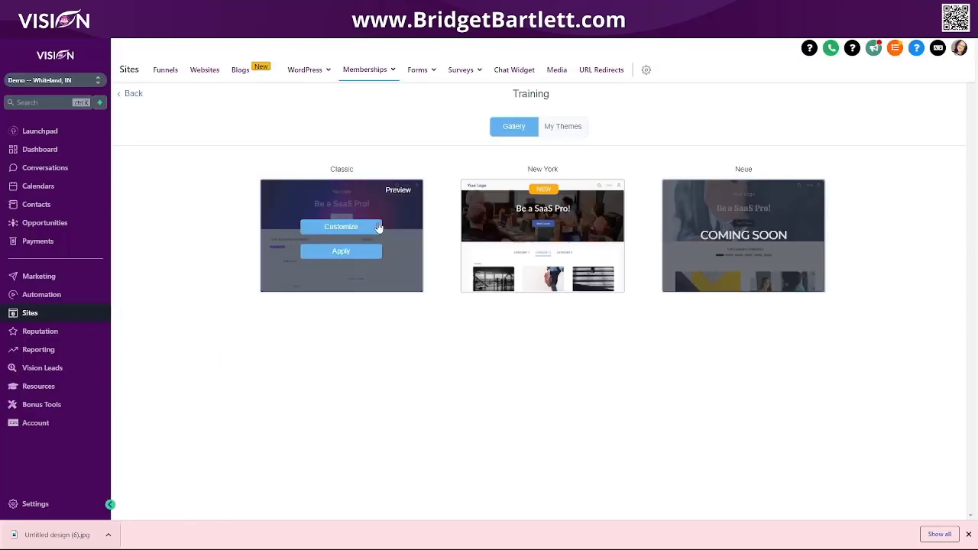
Preview the Classic theme for the Training course and look through its lesson layout.
click(396, 196)
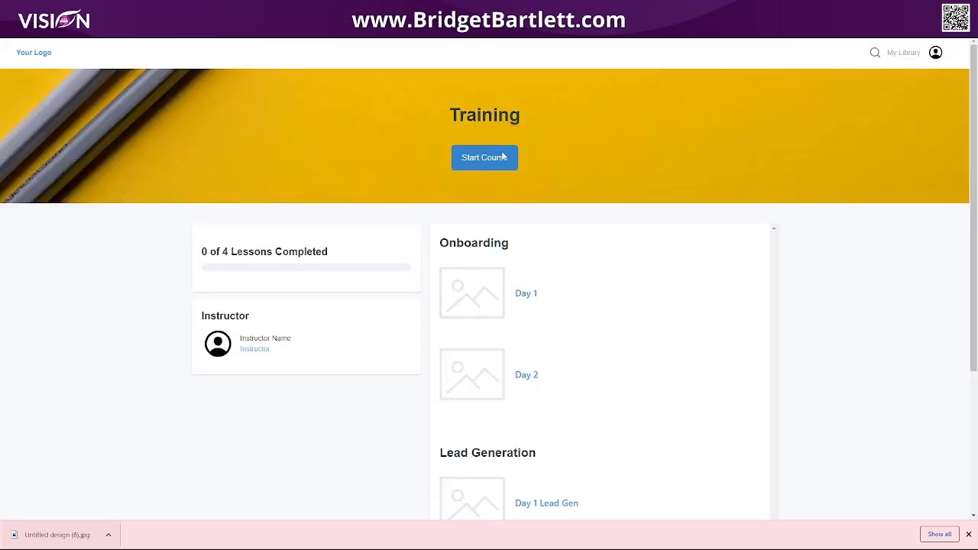
scroll(847, 313, down, 3)
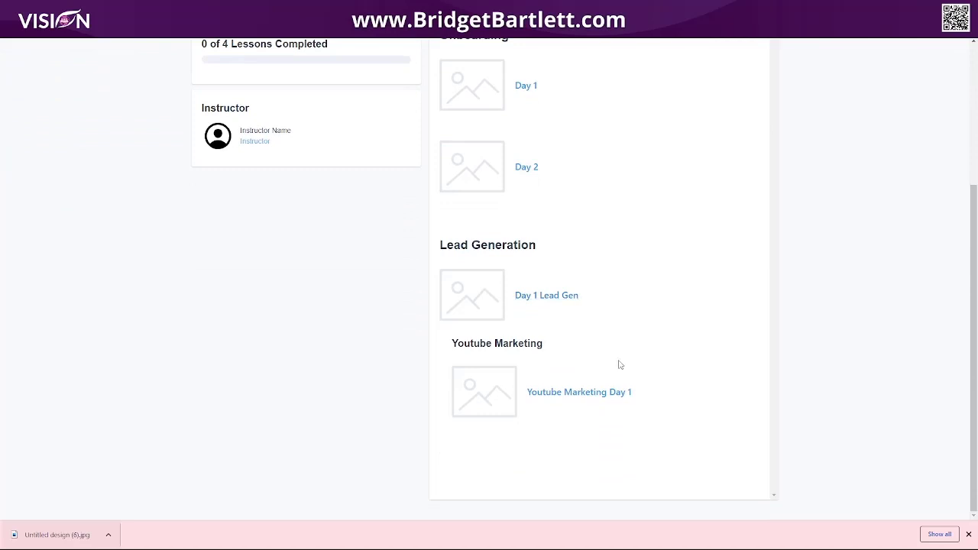
scroll(607, 382, up, 3)
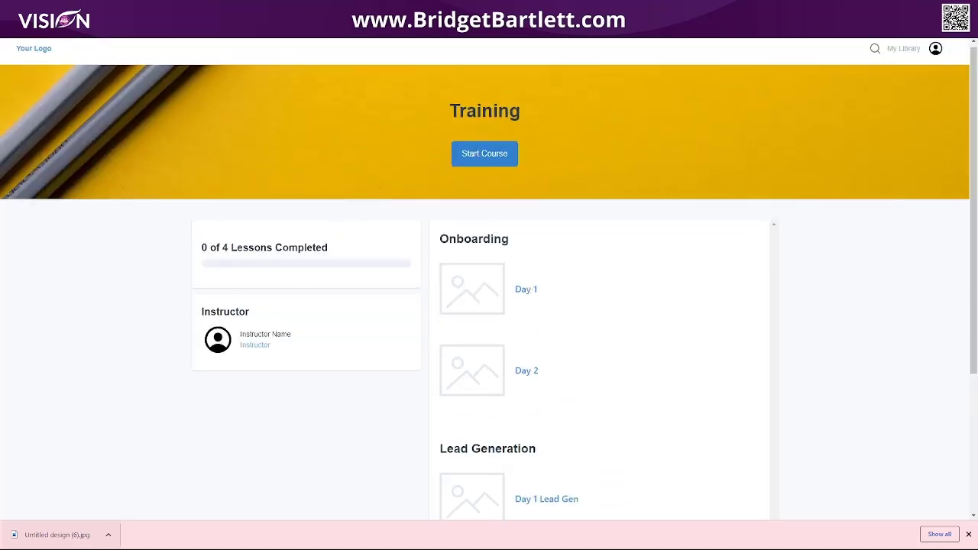
Open the Classic theme for customization and examine its theme settings for colors, logo placement, fonts and background.
click(126, 11)
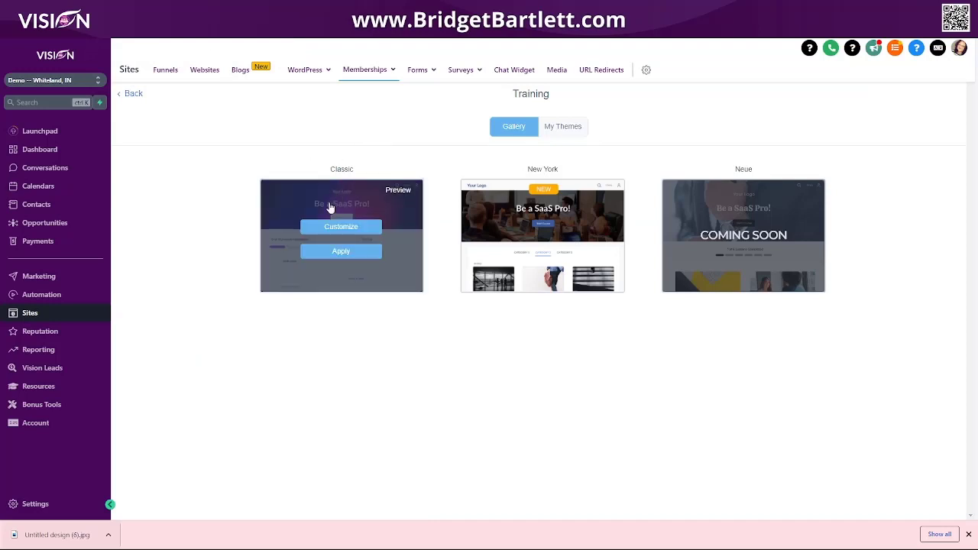
mouse_move(375, 253)
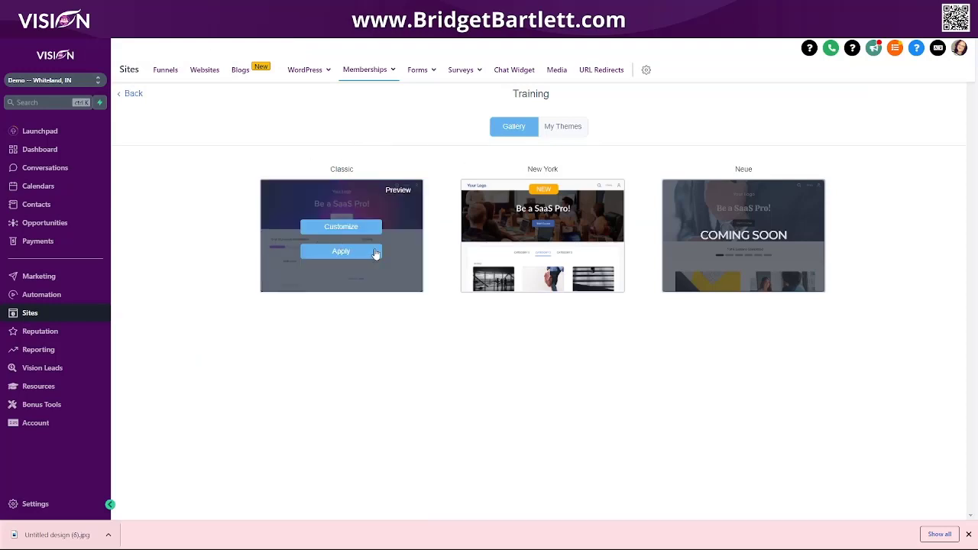
click(339, 230)
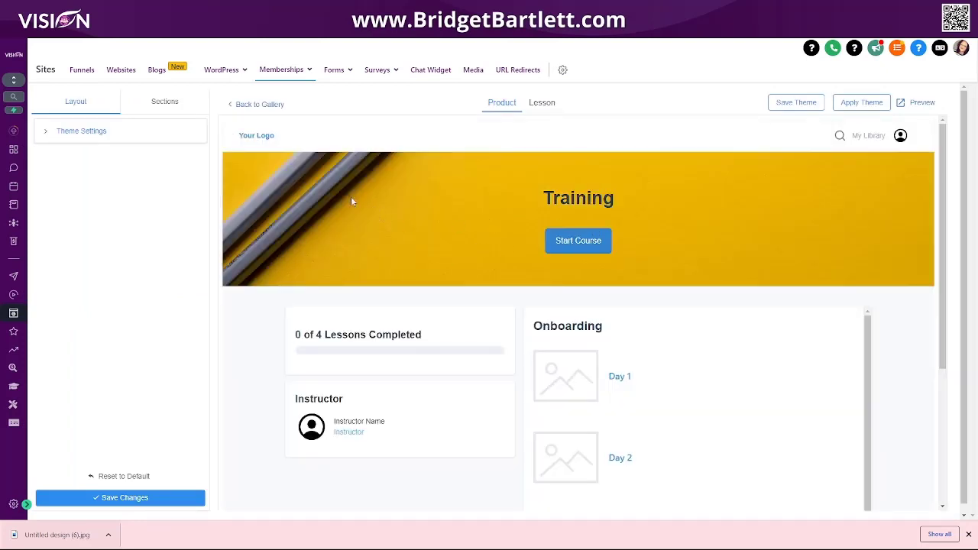
click(78, 136)
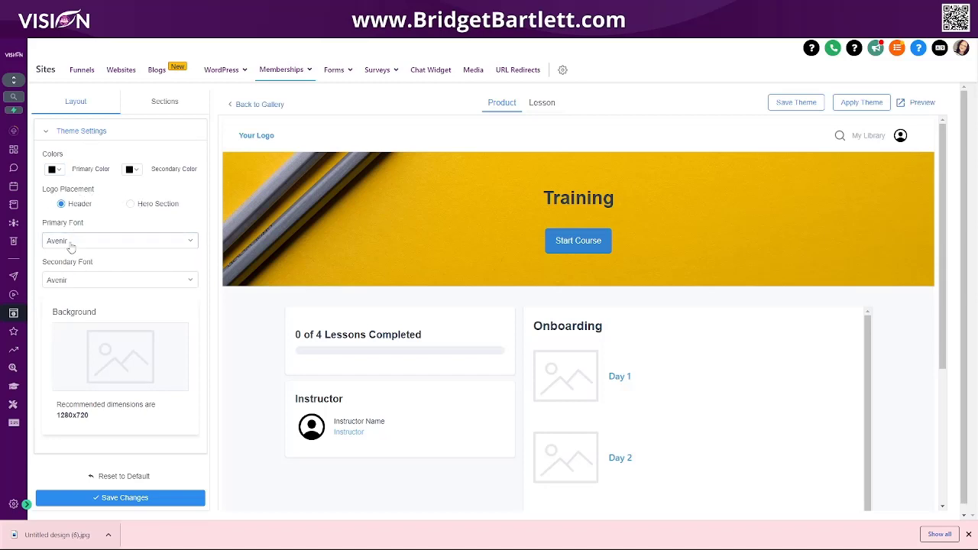
scroll(70, 247, down, 1)
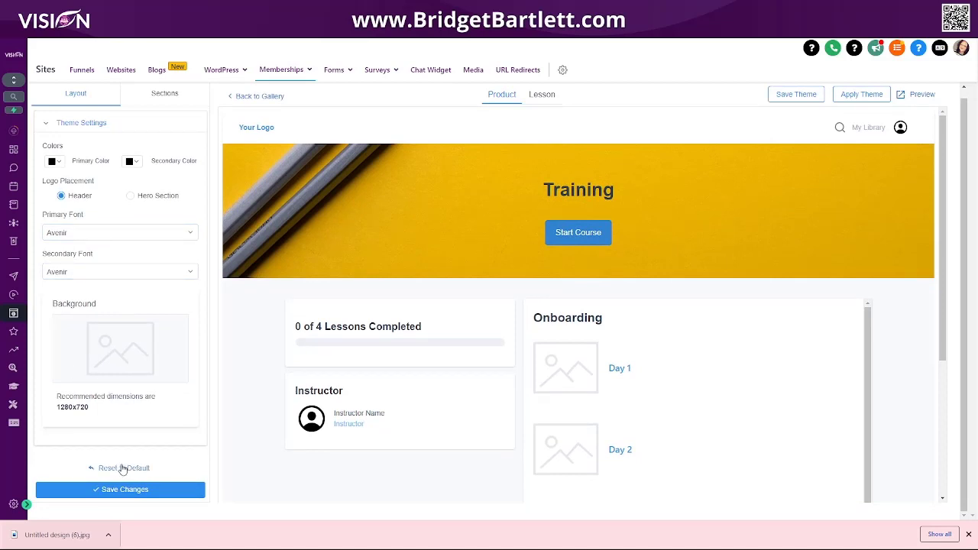
click(84, 124)
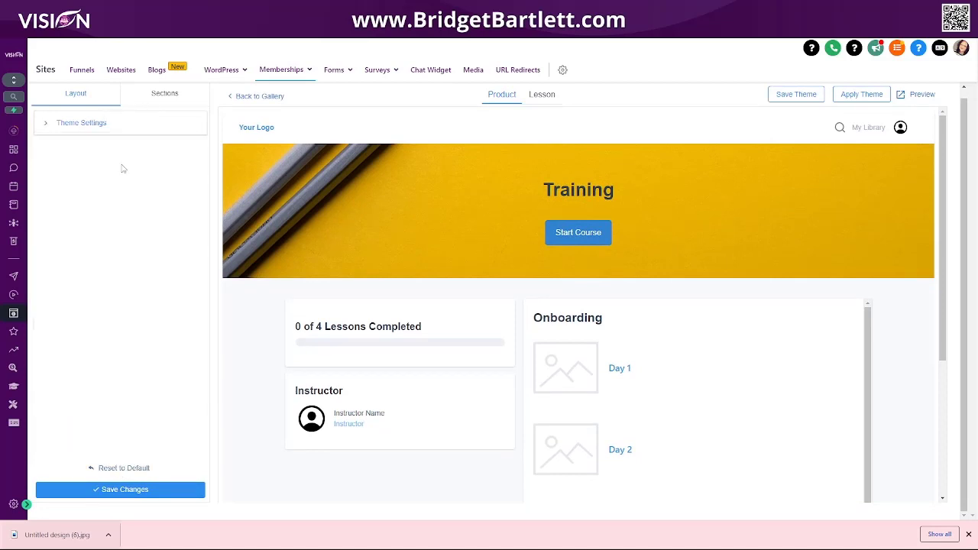
Examine the product page's Header and Hero section settings, including background, spacing, title, description and button options.
click(164, 94)
click(66, 125)
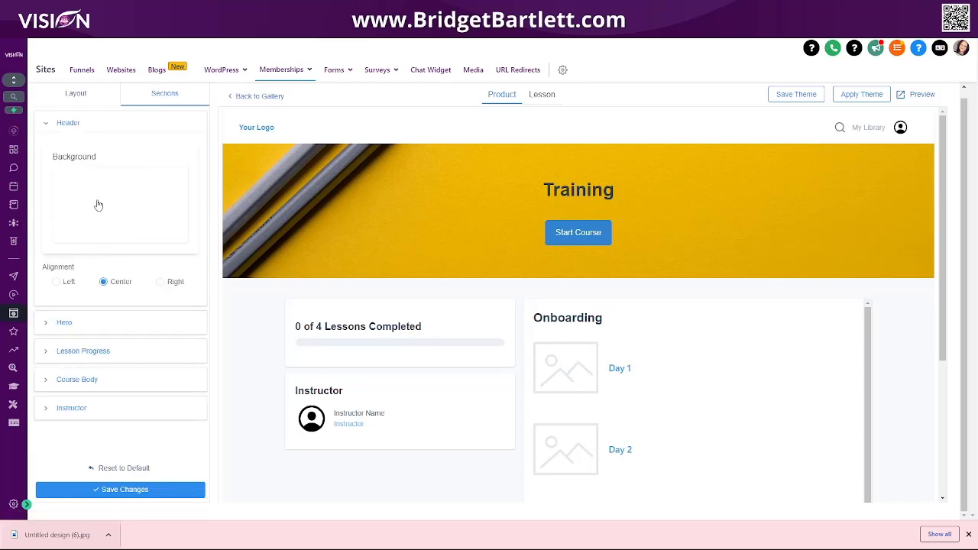
click(59, 322)
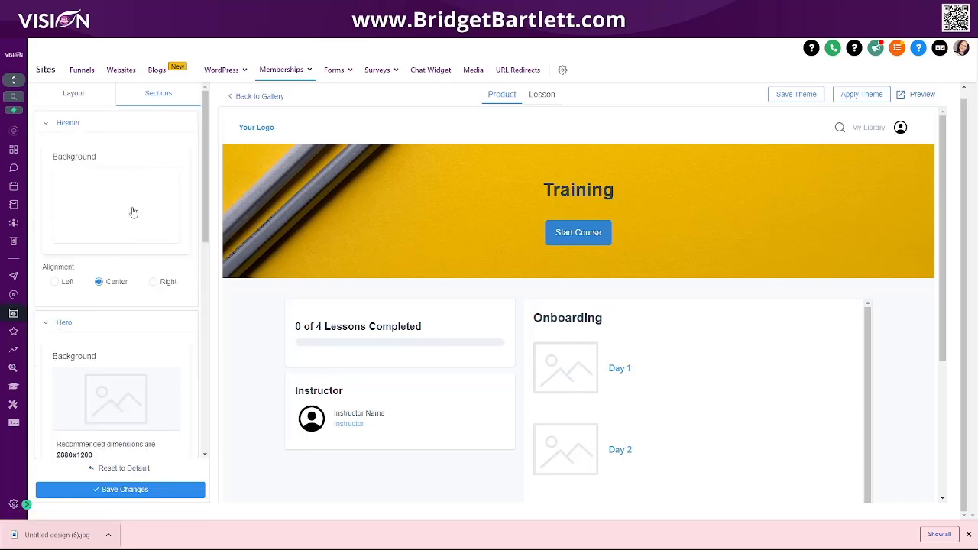
scroll(129, 210, down, 1)
scroll(139, 317, down, 2)
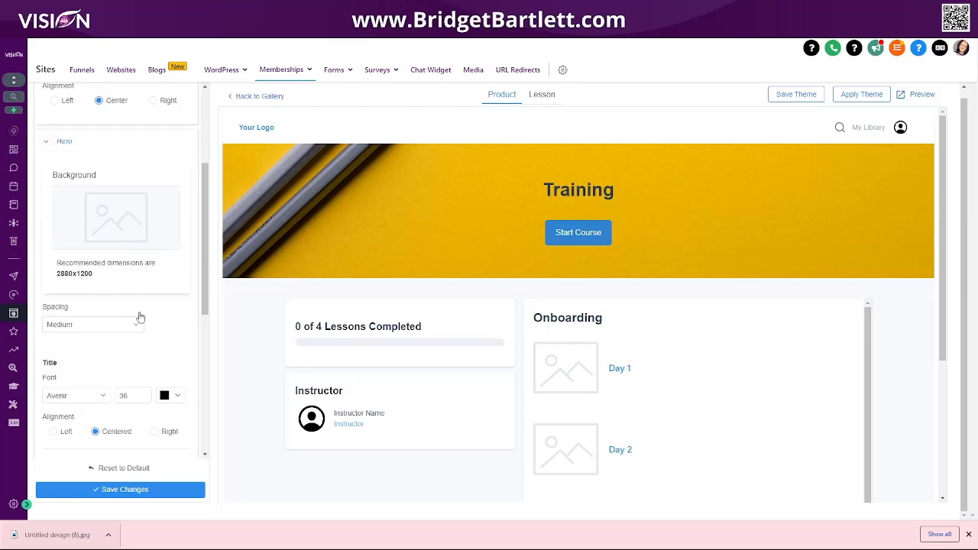
scroll(126, 364, down, 3)
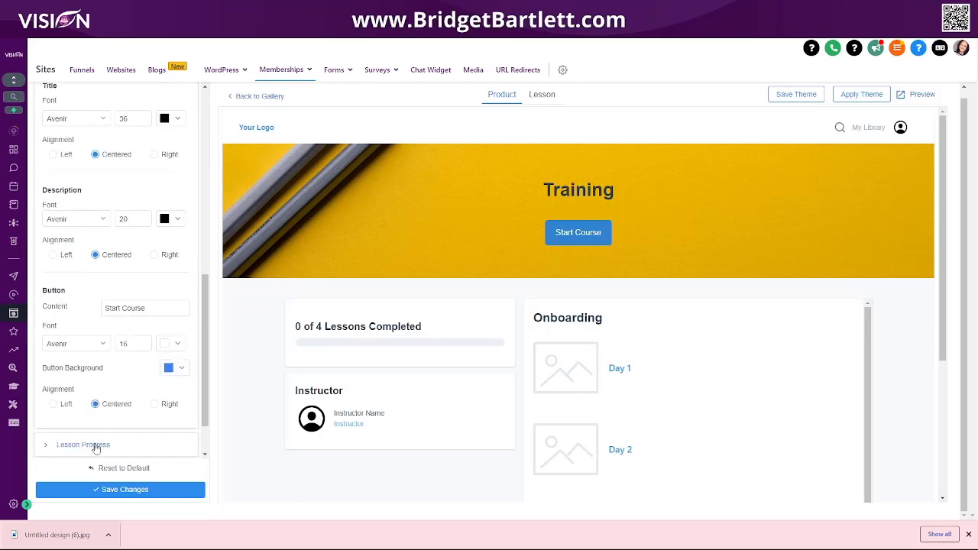
Look through the product page's Lesson Progress, Course Body and Instructor section settings.
click(92, 444)
scroll(122, 344, down, 2)
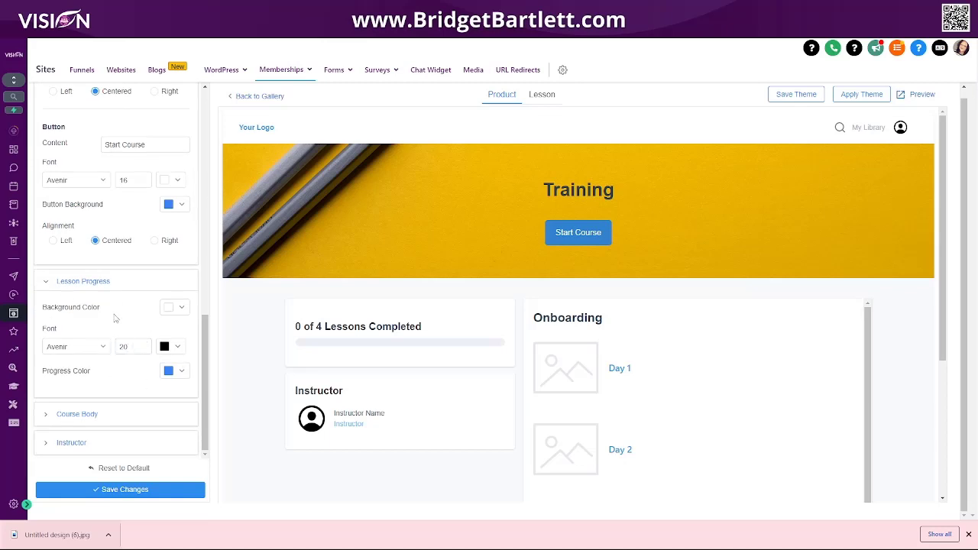
click(76, 414)
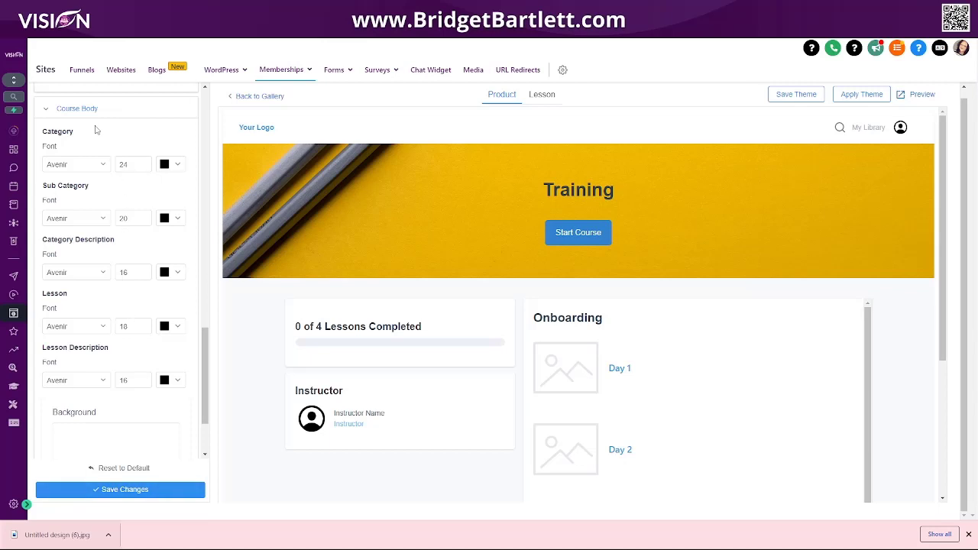
scroll(118, 389, down, 2)
click(74, 445)
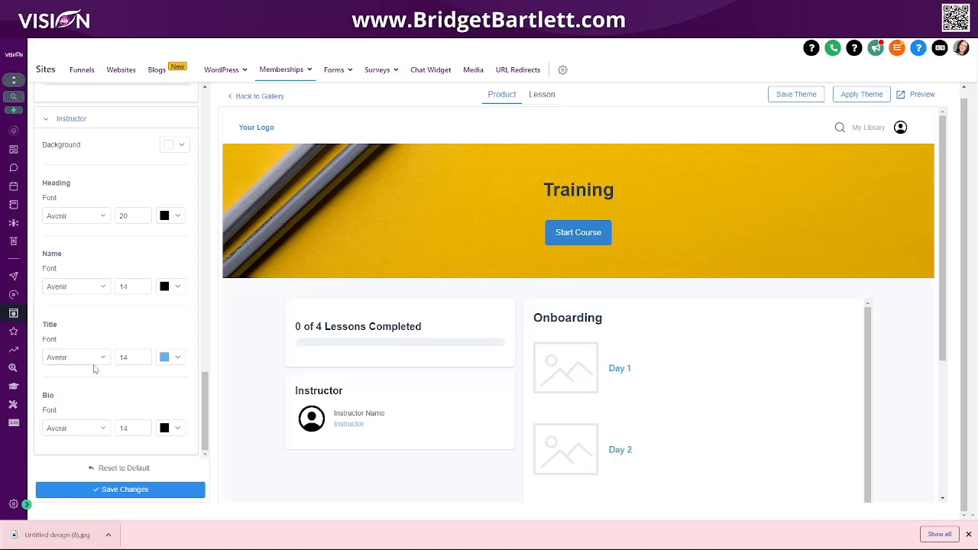
scroll(61, 361, up, 6)
scroll(82, 344, up, 5)
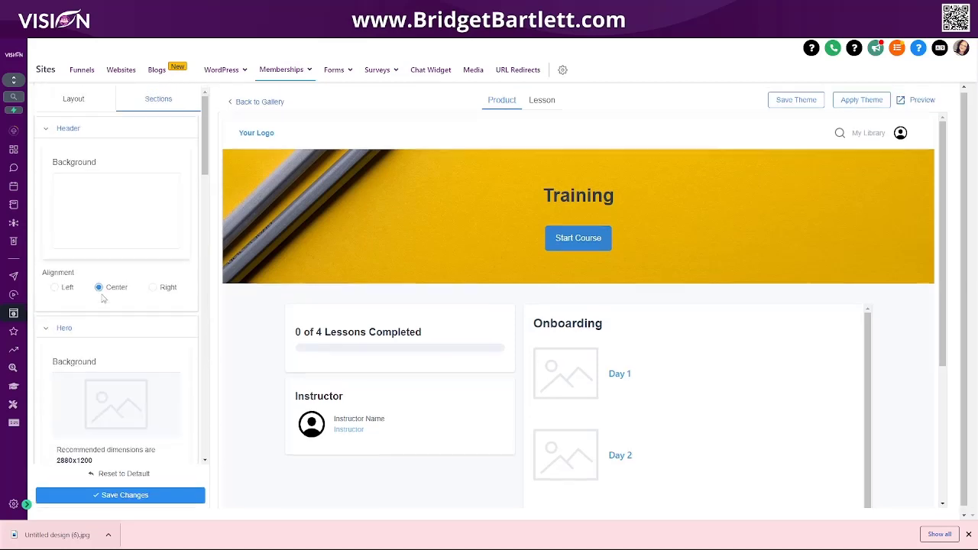
Review the lesson page's Header and Lesson Body settings, and apply the Classic theme to the Training product.
click(543, 105)
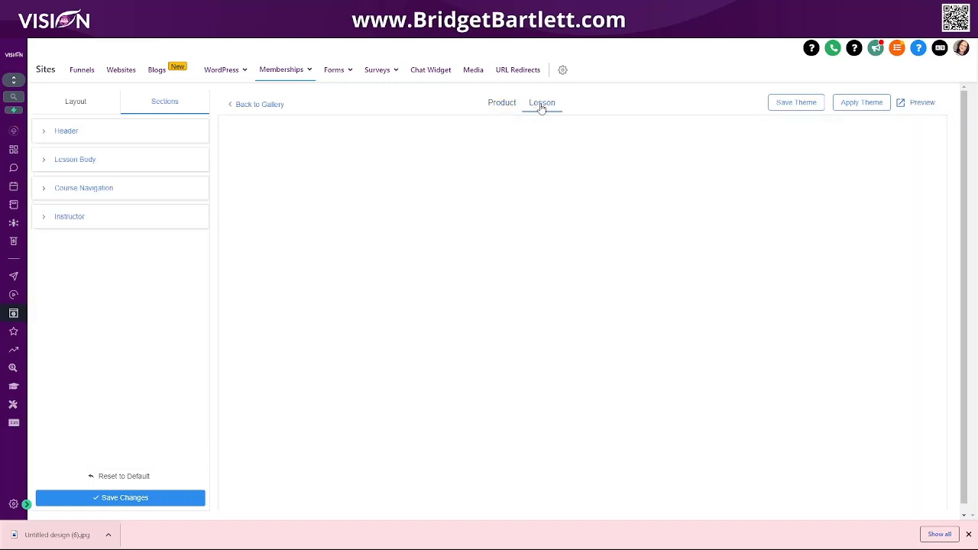
click(79, 133)
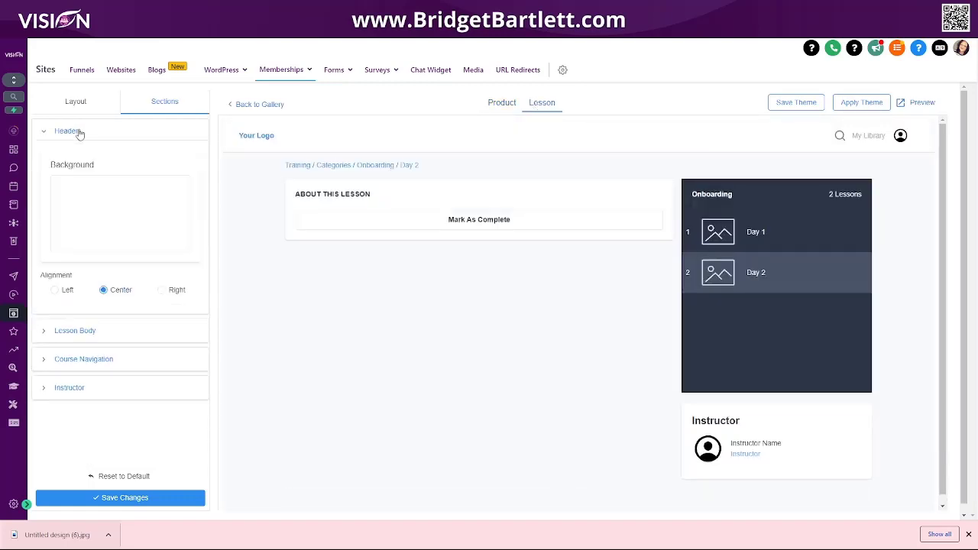
click(77, 331)
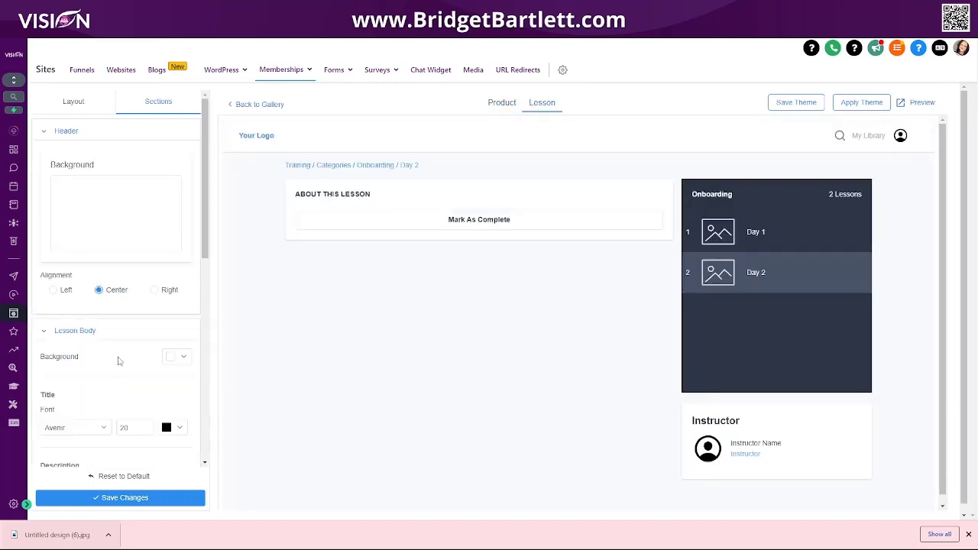
scroll(118, 361, down, 8)
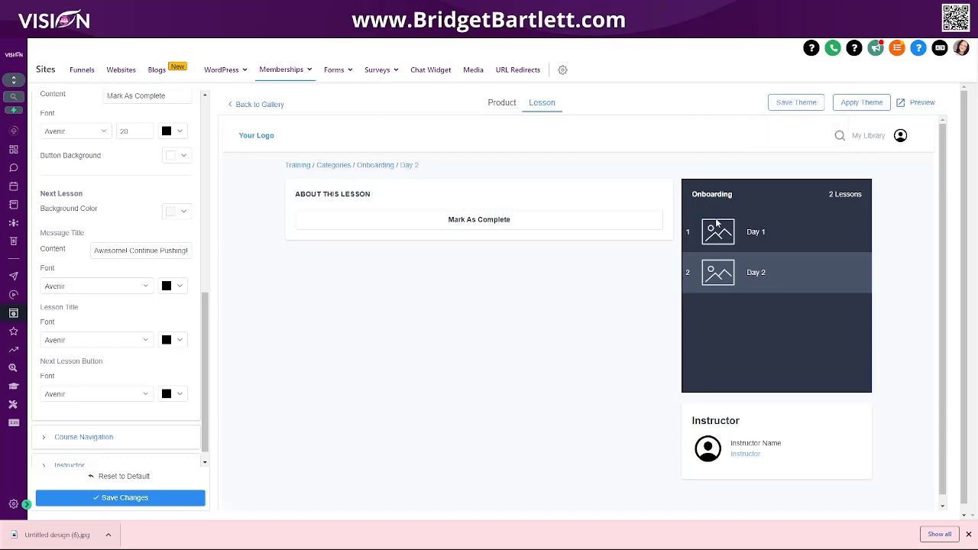
click(865, 102)
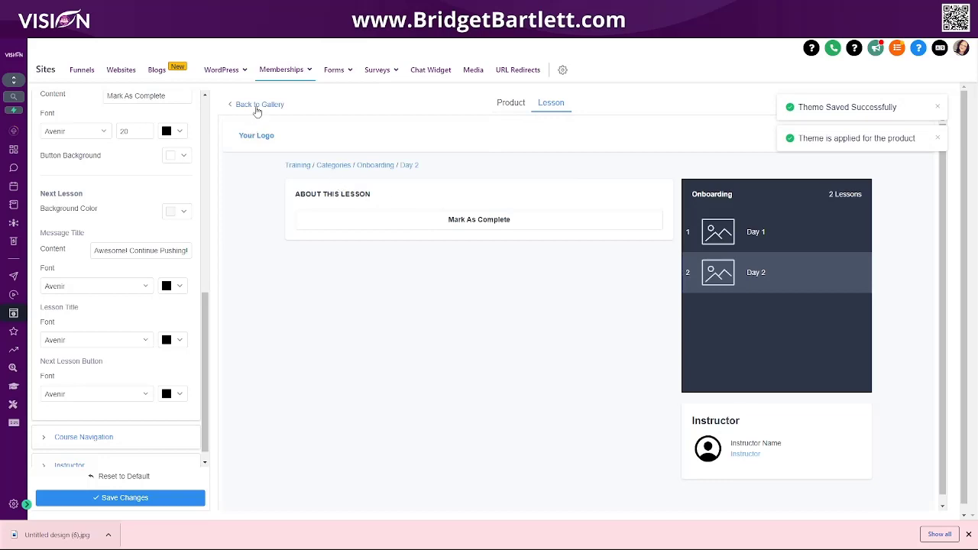
Switch the theme editor back to the product page, preview the Training course in full, and close the preview.
click(518, 105)
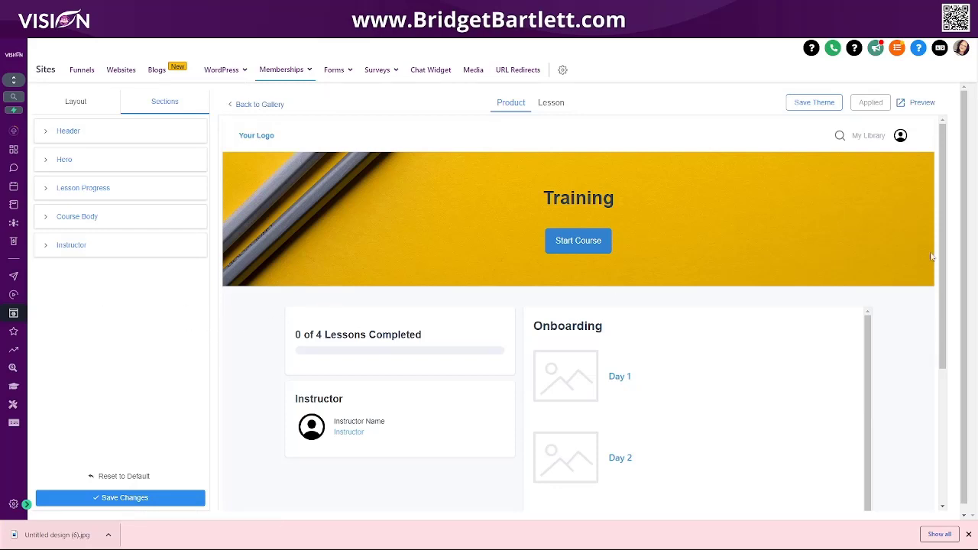
click(917, 104)
scroll(596, 273, down, 3)
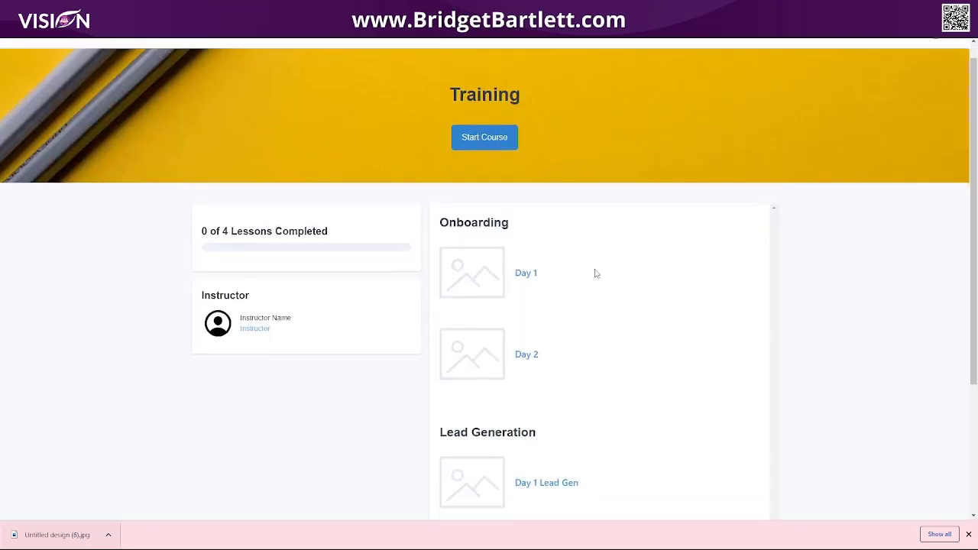
scroll(598, 275, up, 3)
scroll(571, 318, up, 1)
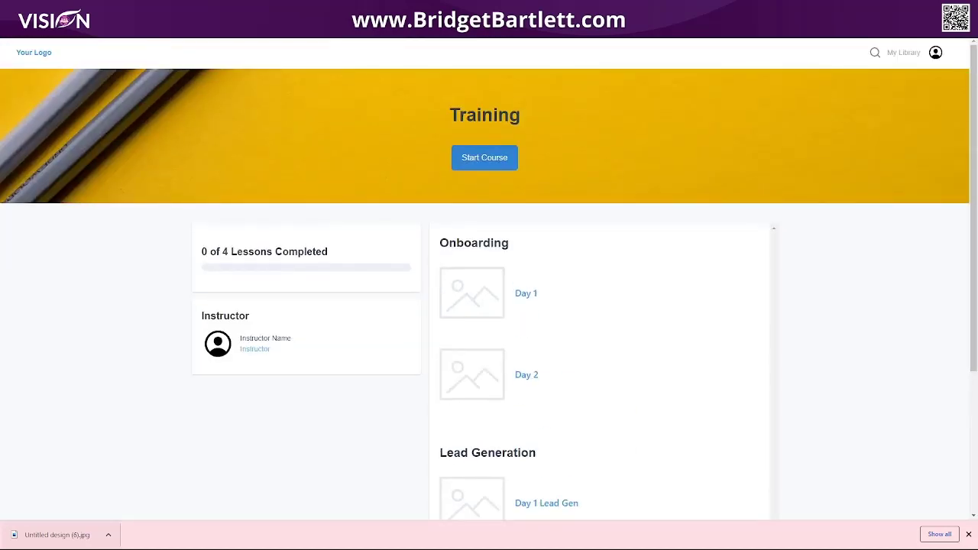
key(ctrl+w)
Leave the theme editor and gallery for the Training product and view its offers.
click(255, 105)
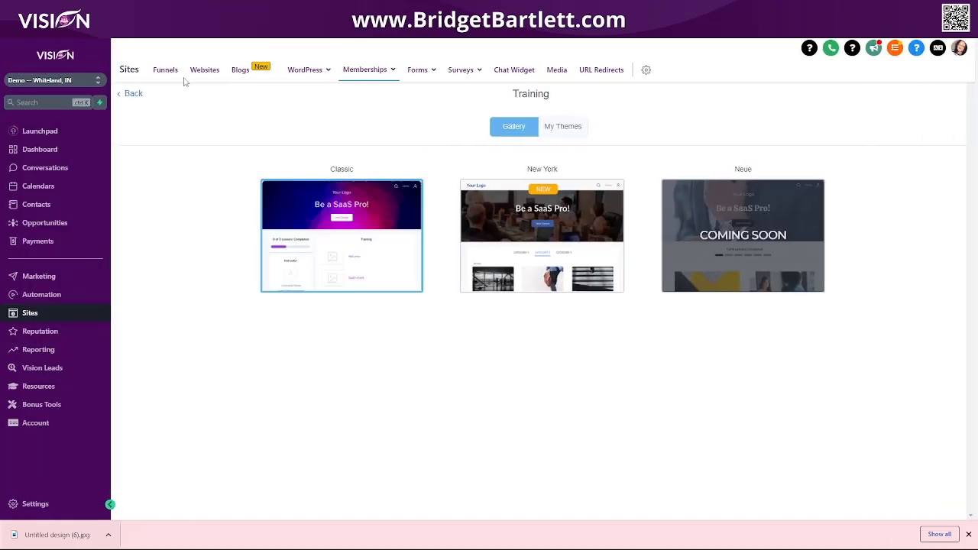
click(133, 93)
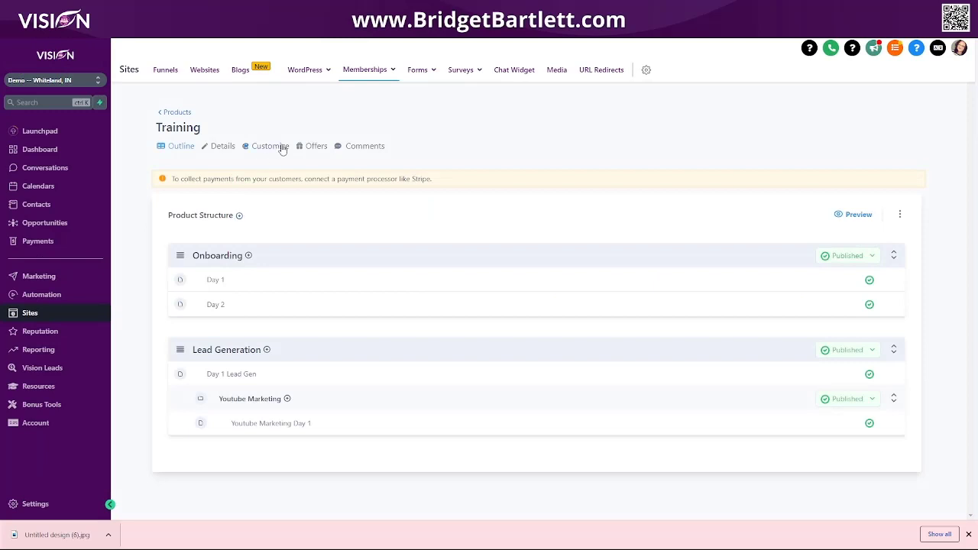
click(309, 147)
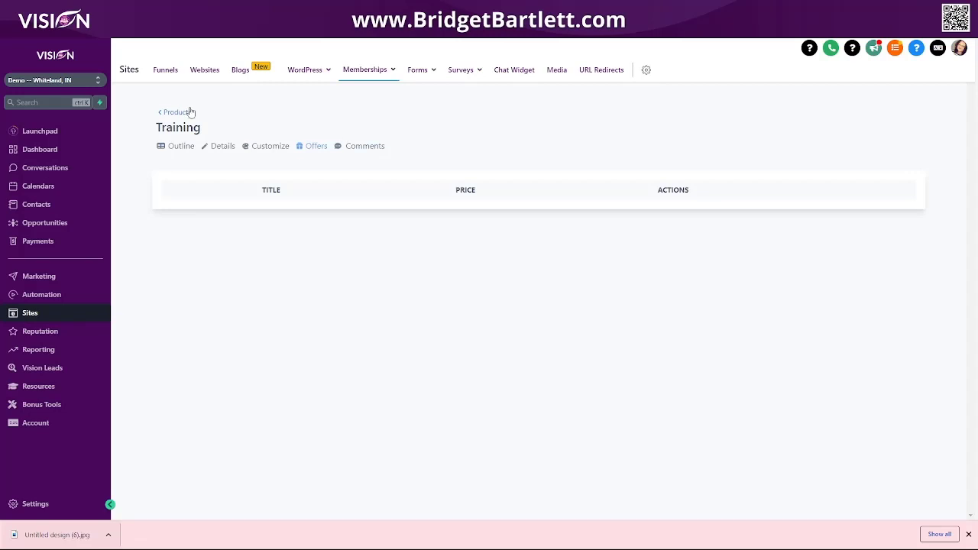
Open the membership products list and look through all the products.
mouse_move(333, 74)
mouse_move(369, 77)
click(364, 110)
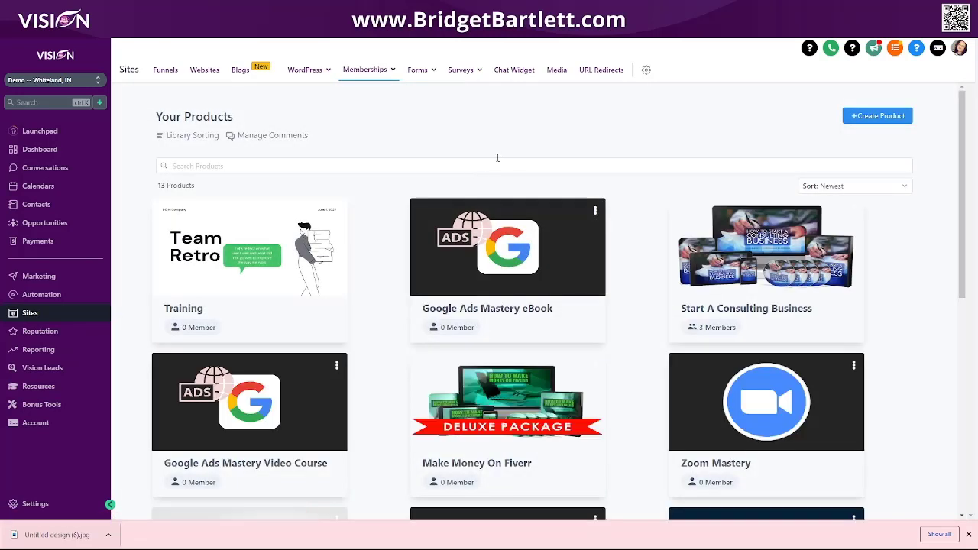
scroll(353, 415, down, 6)
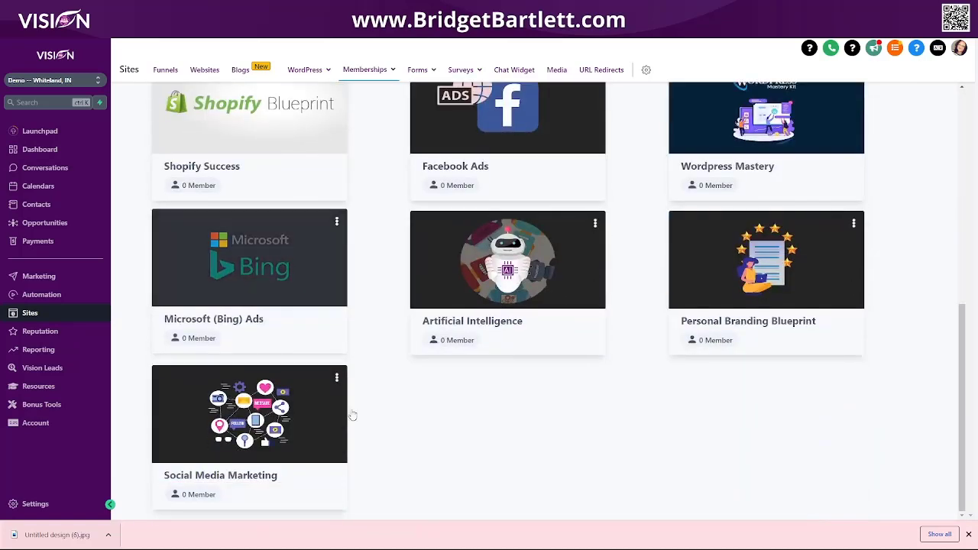
scroll(353, 416, up, 6)
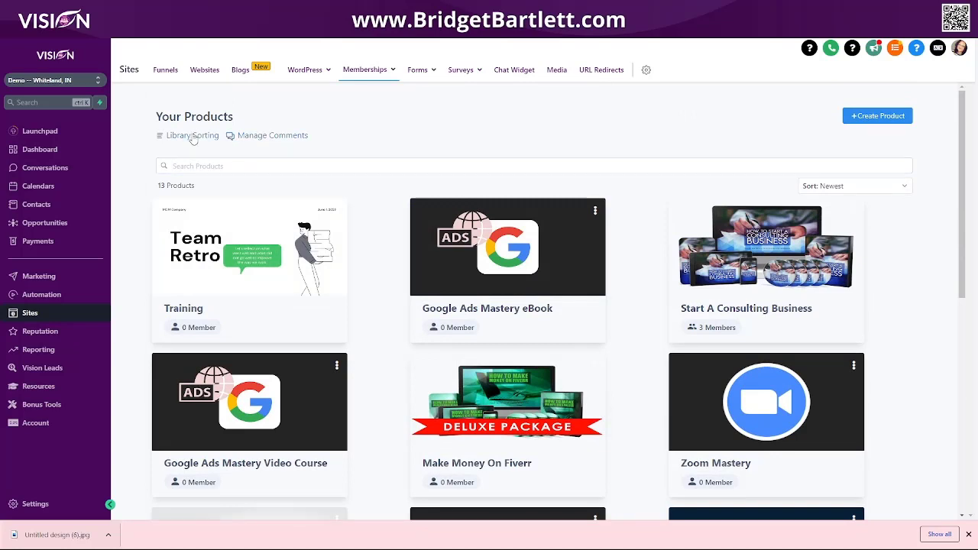
Create a new membership offer titled "Training Offer" for the Training product.
mouse_move(365, 70)
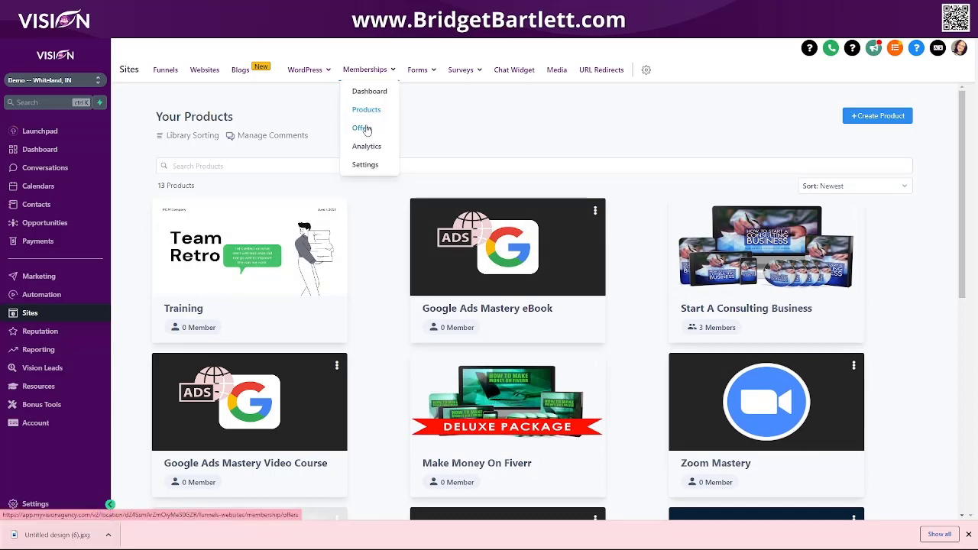
click(364, 128)
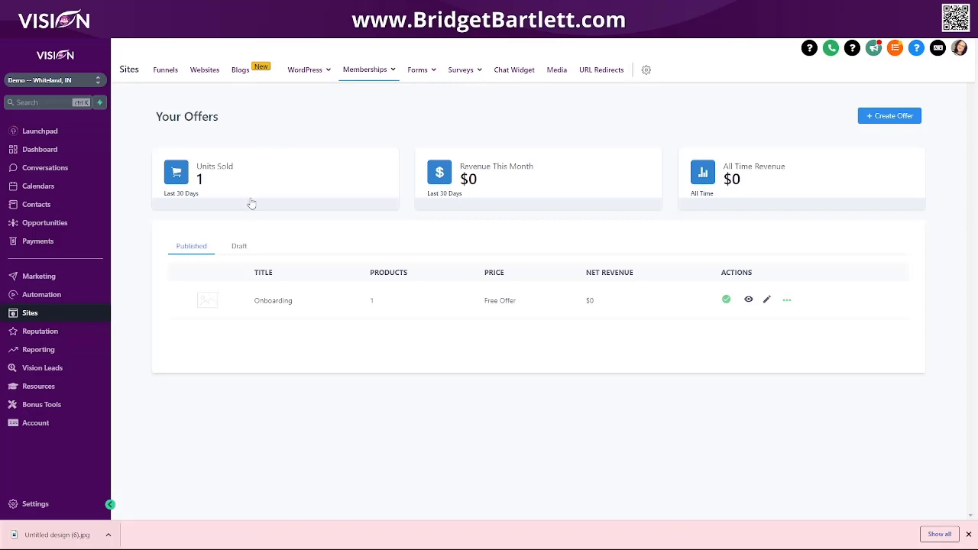
click(883, 119)
click(436, 199)
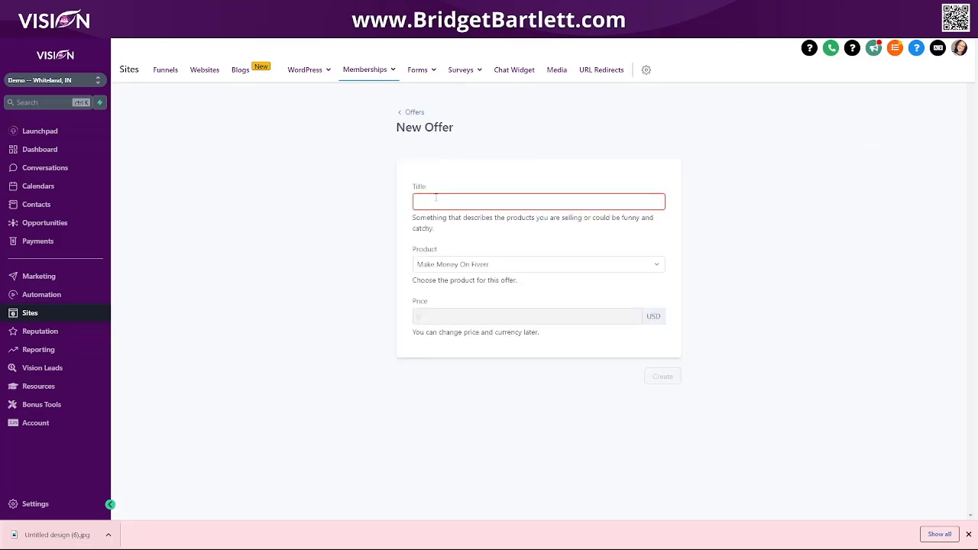
text(Y)
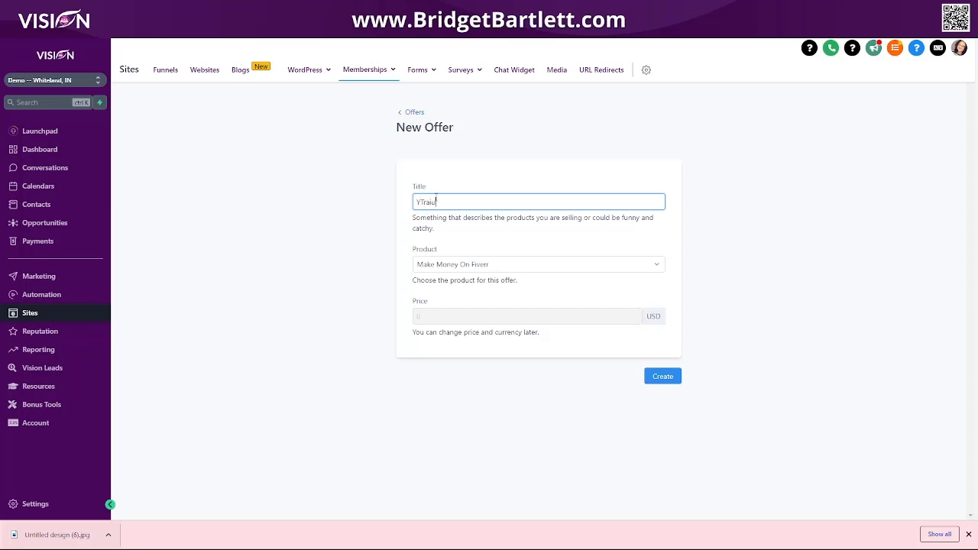
key(BackSpace)
text(Ti)
click(465, 266)
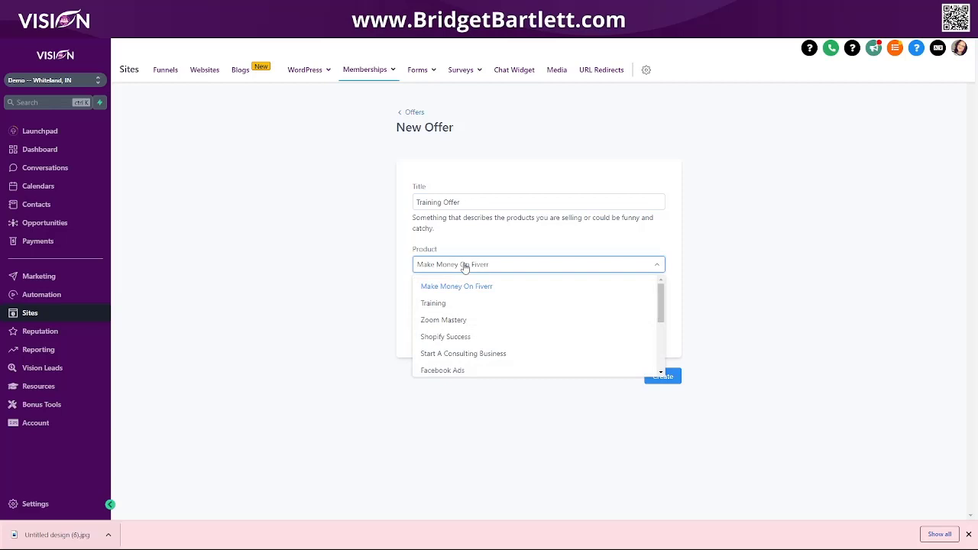
click(437, 304)
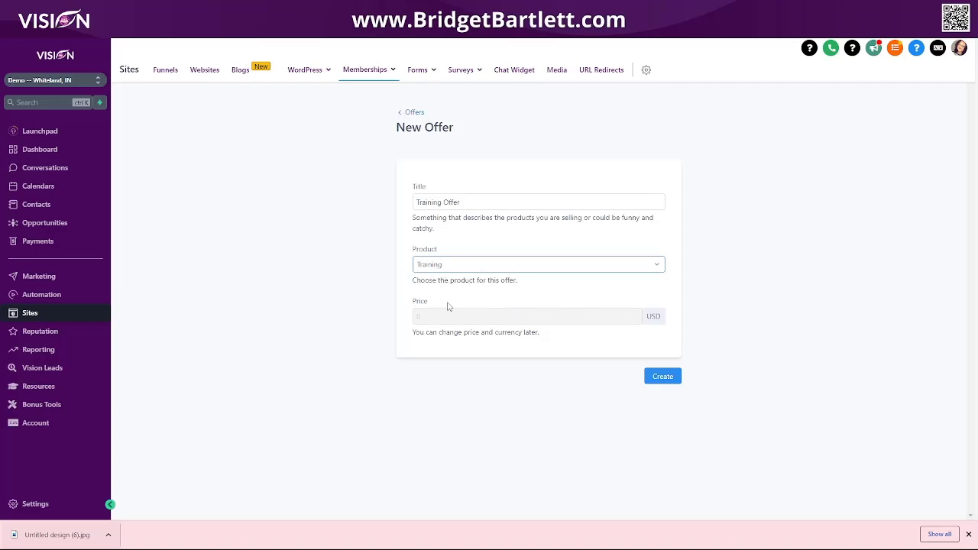
click(662, 377)
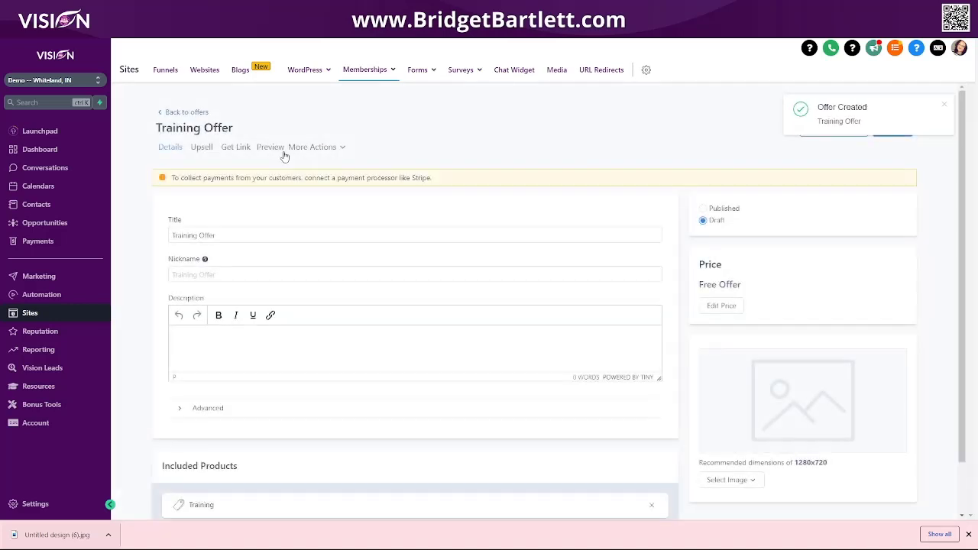
Add the "Start A Consulting Business" product to the Training Offer's included products.
scroll(342, 241, down, 1)
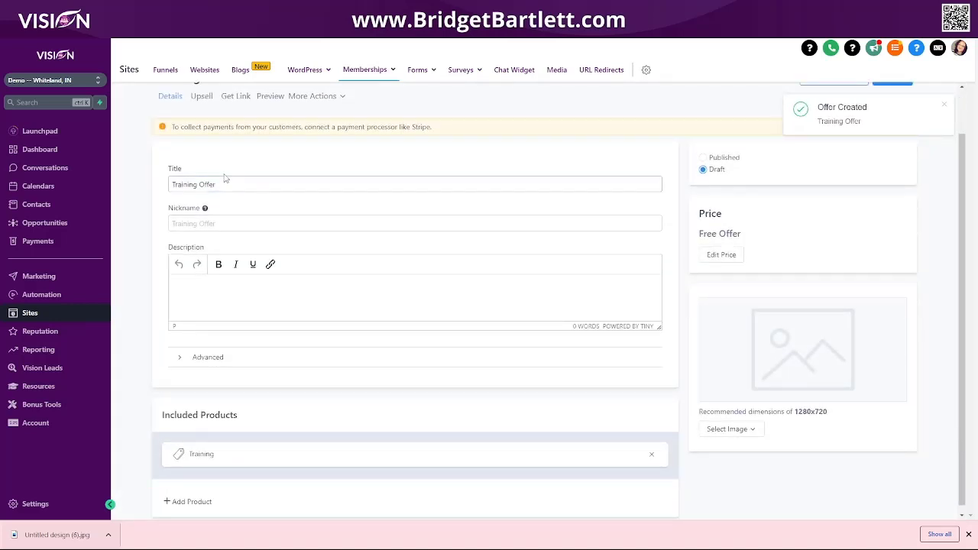
scroll(229, 416, down, 1)
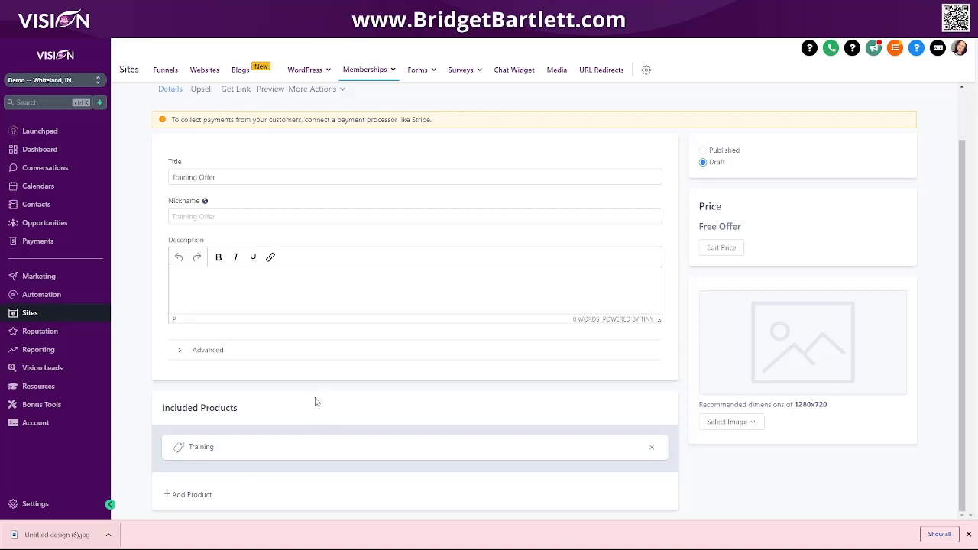
click(182, 495)
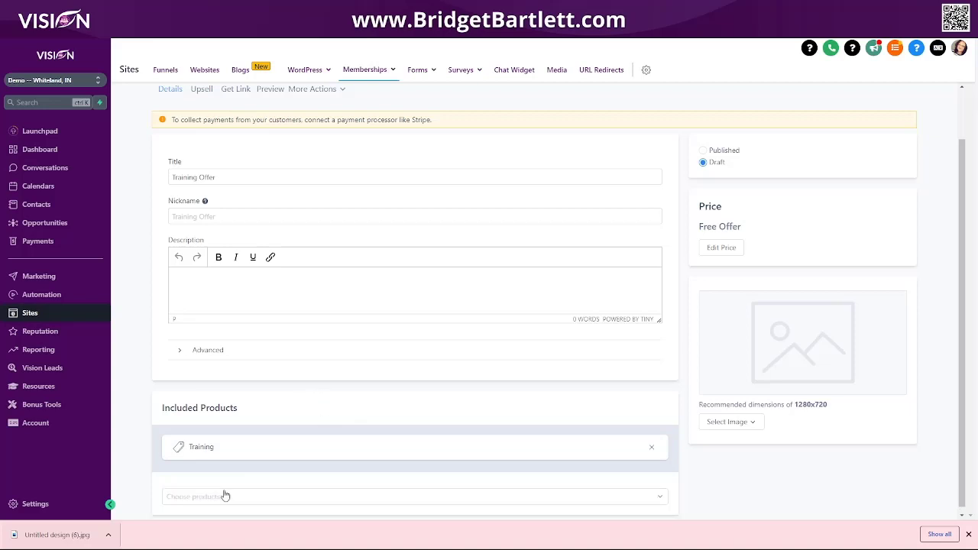
scroll(198, 495, down, 1)
click(201, 493)
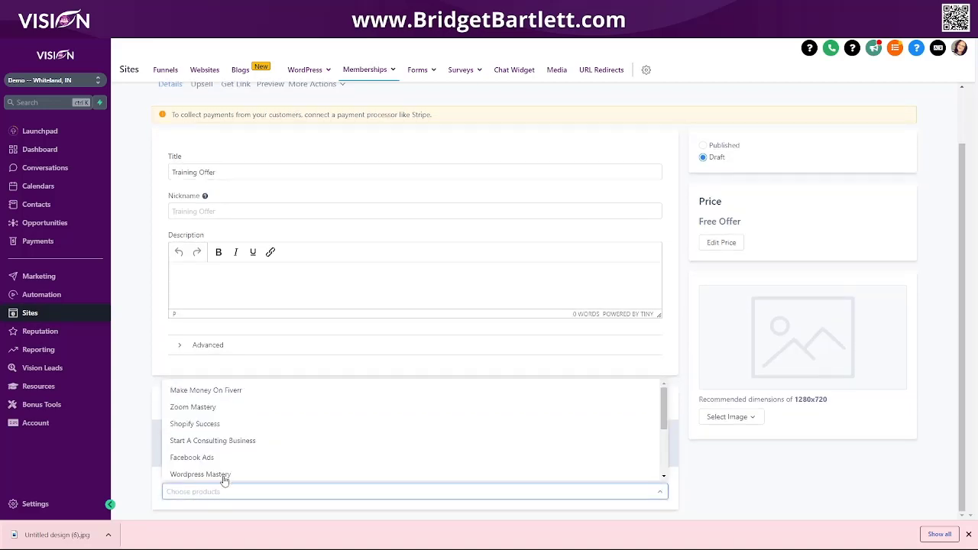
scroll(221, 455, down, 3)
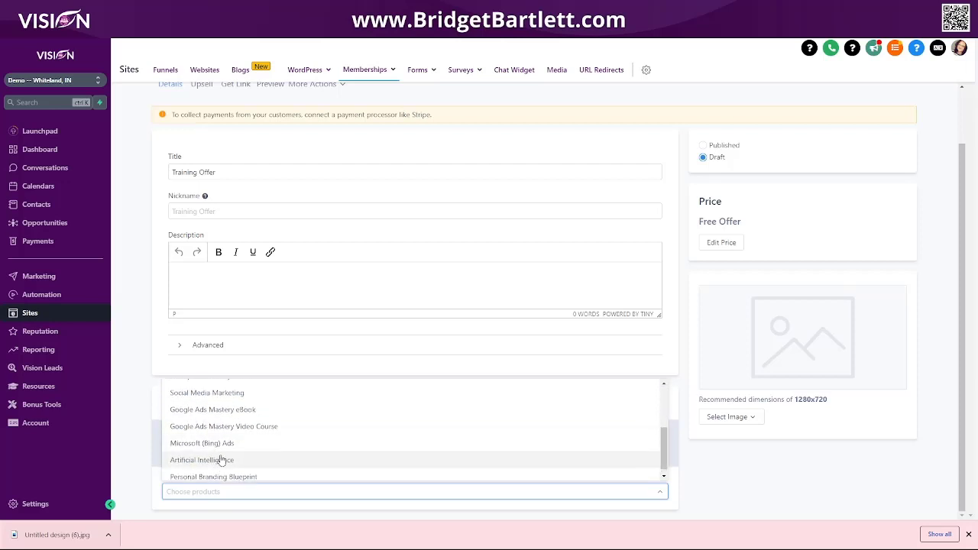
scroll(221, 457, up, 3)
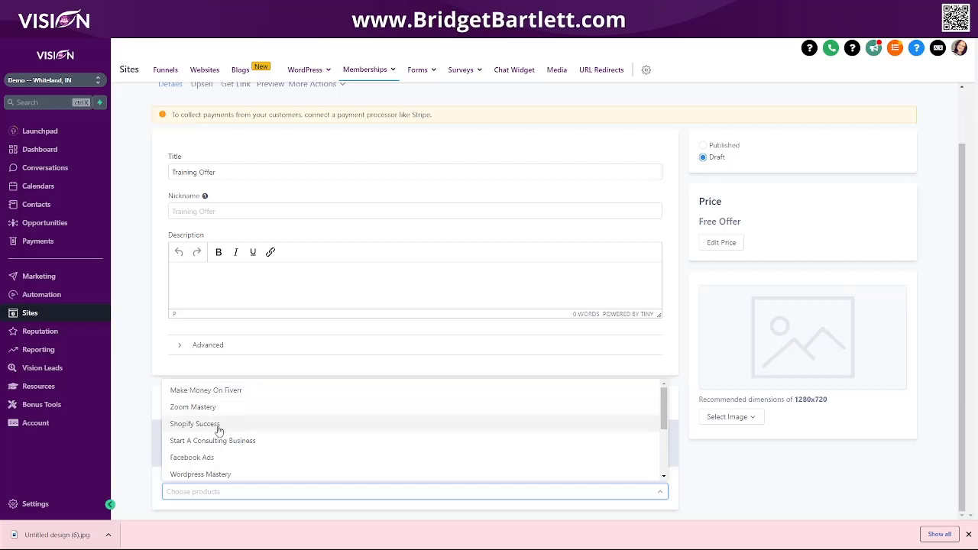
scroll(214, 422, down, 2)
click(213, 390)
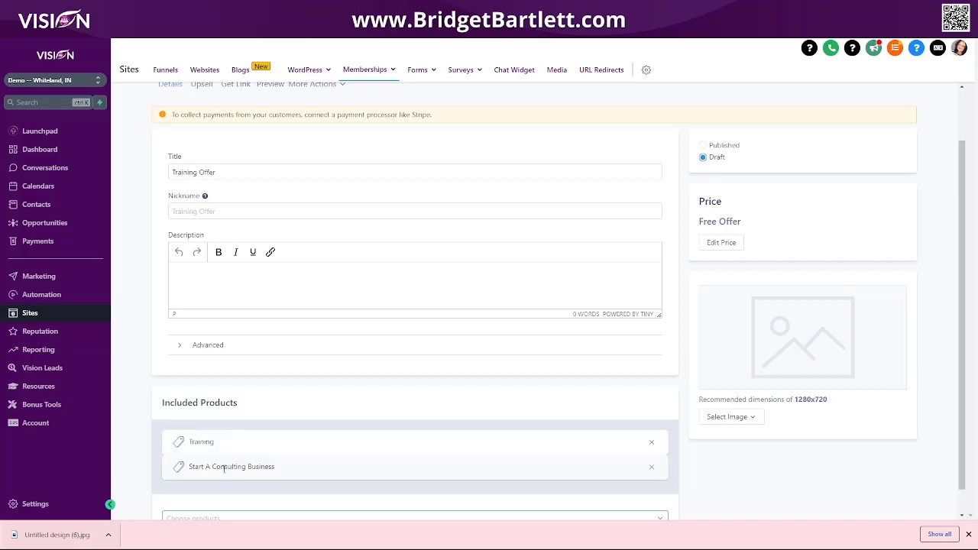
Upload the downloaded "Untitled design (6).jpg" as the Training Offer's image.
scroll(365, 450, down, 1)
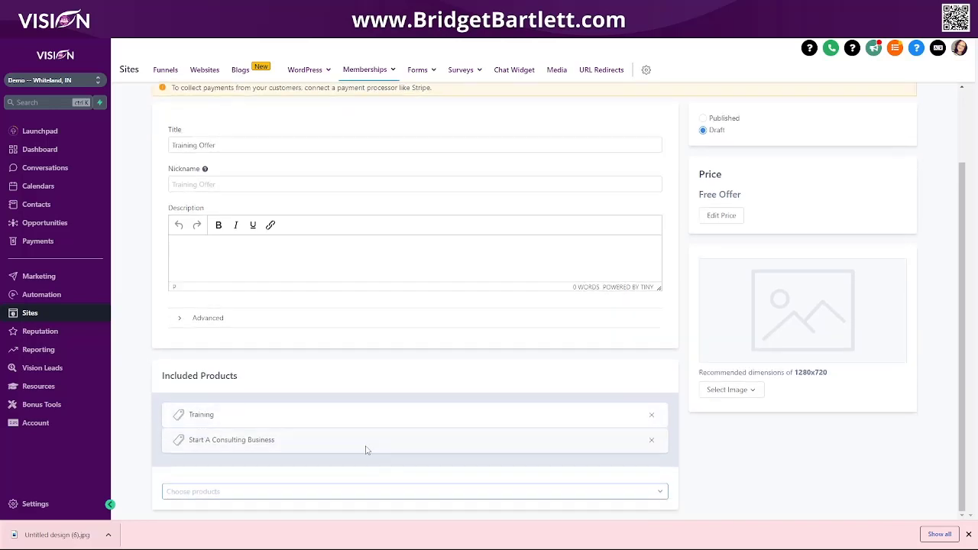
click(752, 391)
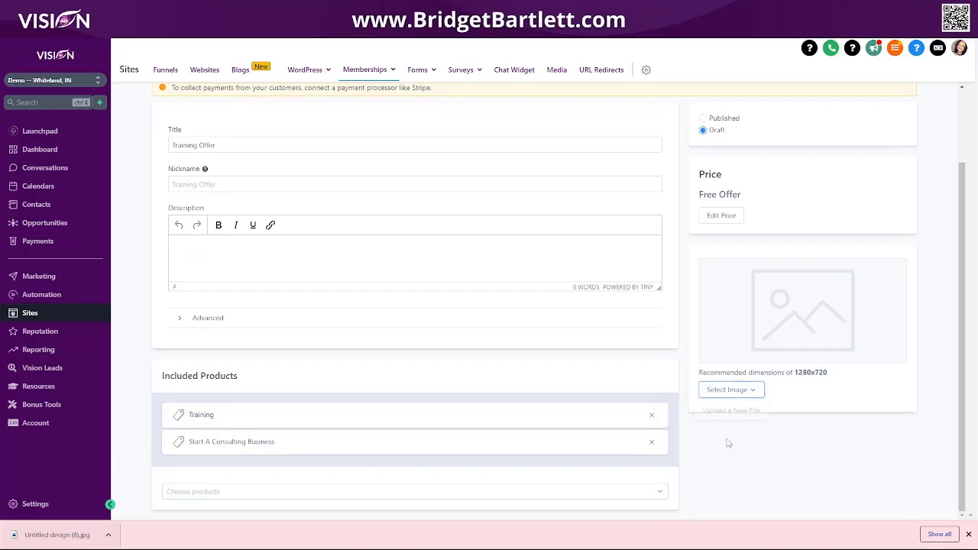
click(731, 412)
drag(71, 534, 542, 198)
click(541, 305)
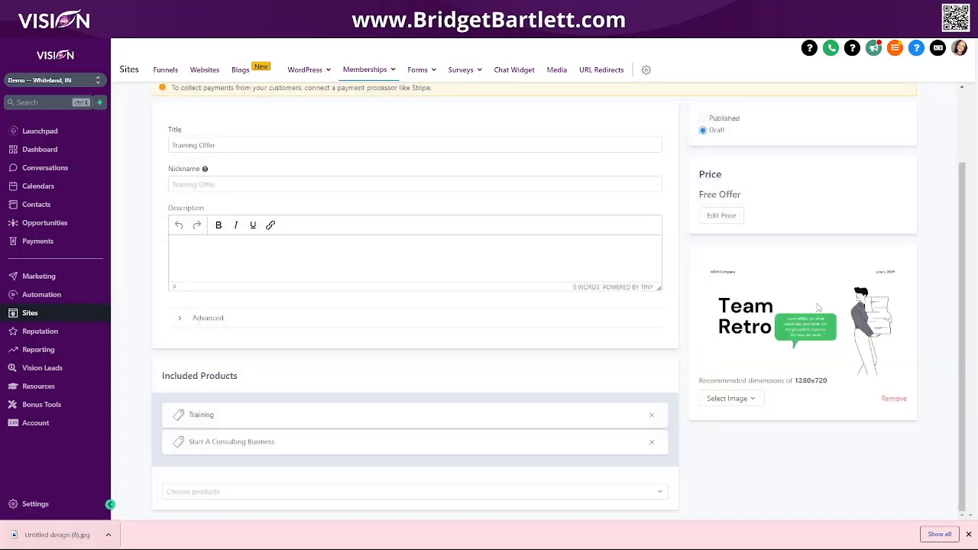
Set the Training Offer's status to Published and save the offer.
scroll(524, 264, up, 2)
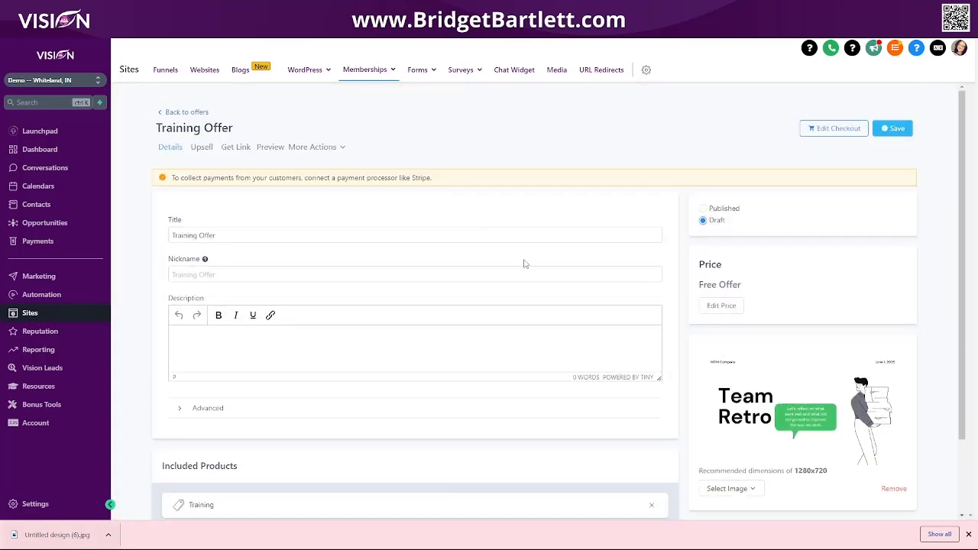
click(703, 208)
click(885, 134)
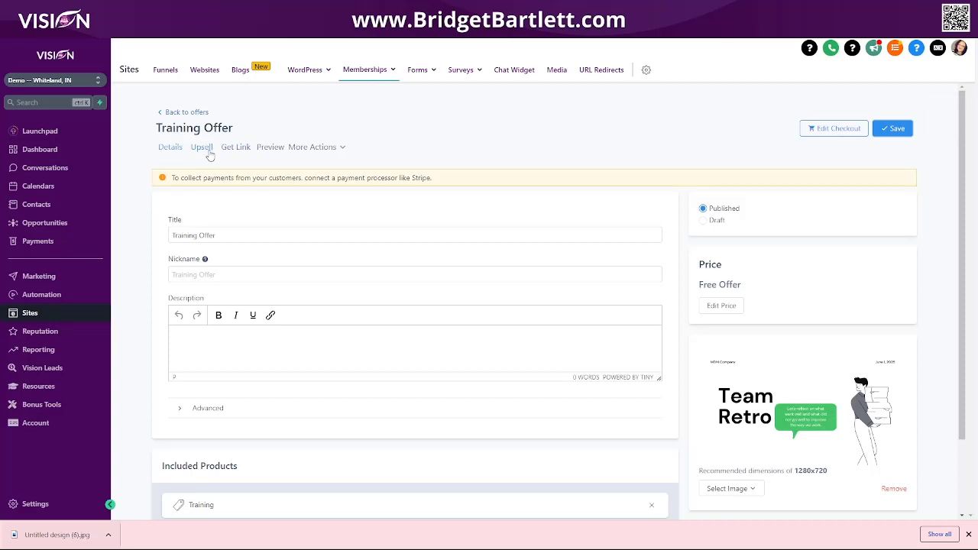
Open the Training Offer's upsells and review the One Click and In App upsell types.
click(202, 147)
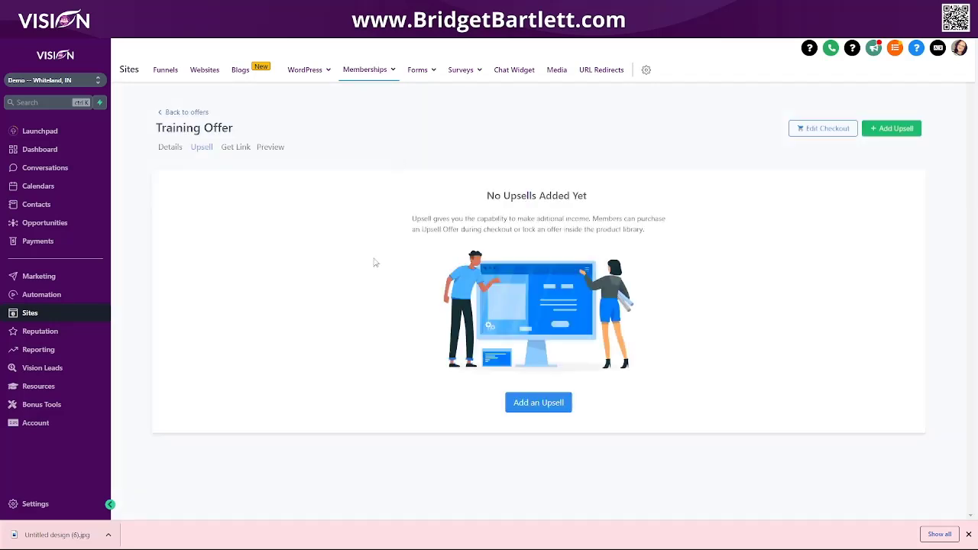
click(536, 402)
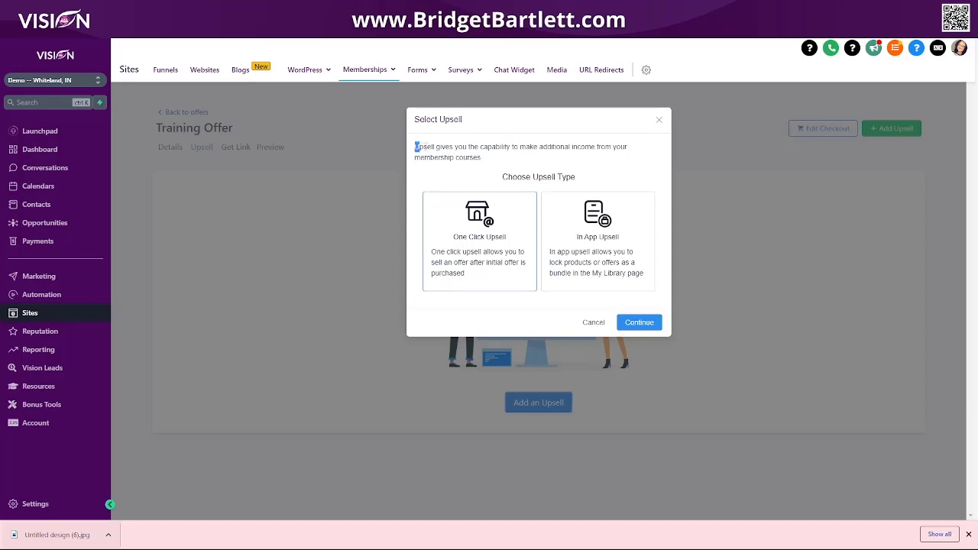
drag(417, 147, 496, 160)
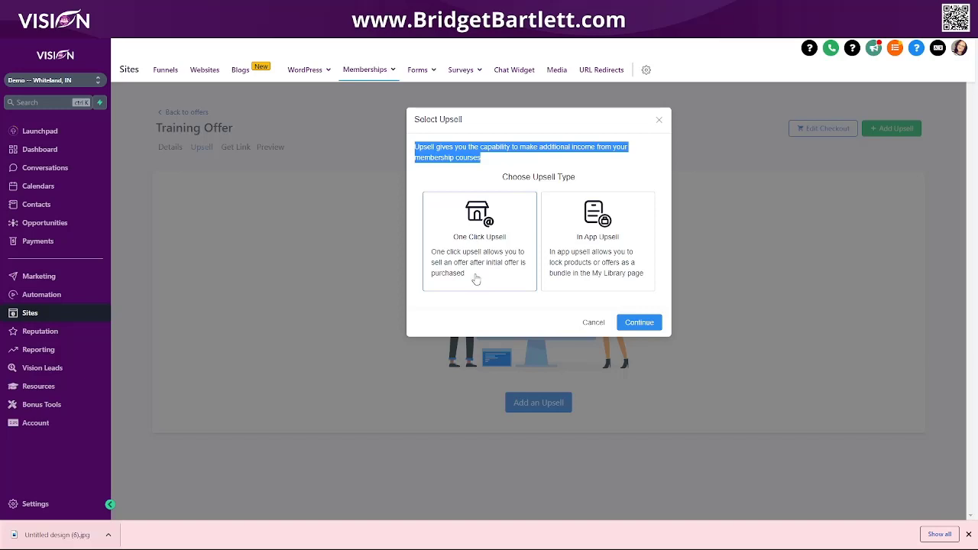
click(602, 236)
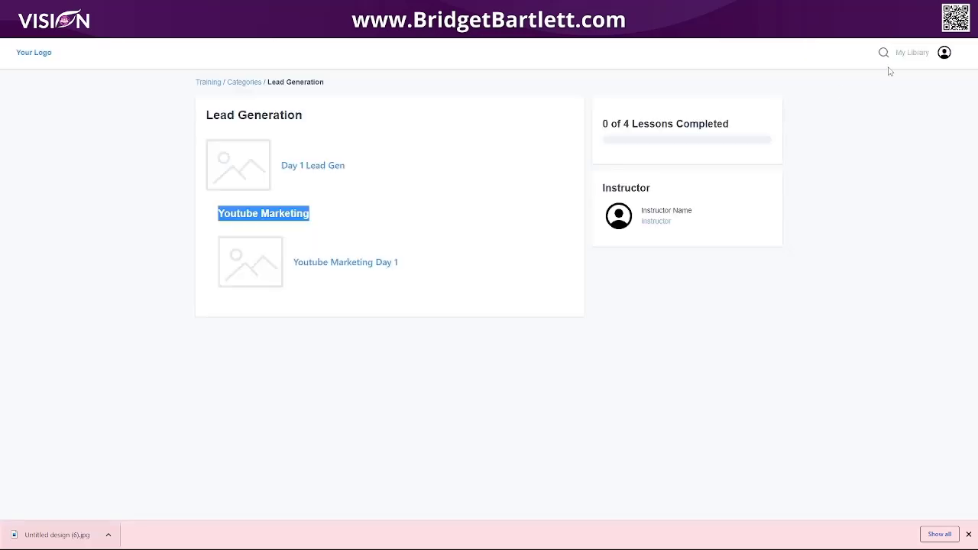
Look through all the courses on the members' My Library page, and close the upsell type selection.
click(913, 55)
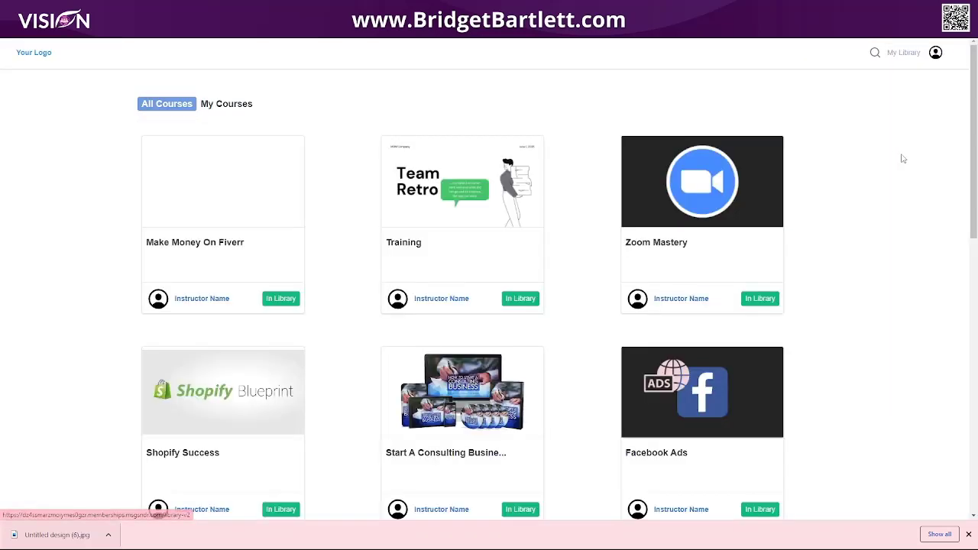
scroll(786, 260, down, 8)
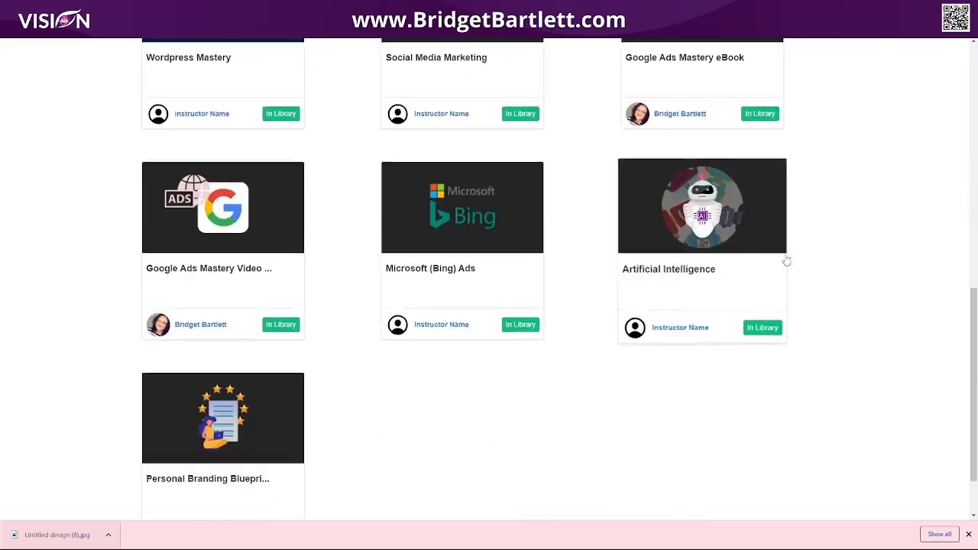
scroll(585, 250, up, 4)
scroll(585, 251, up, 6)
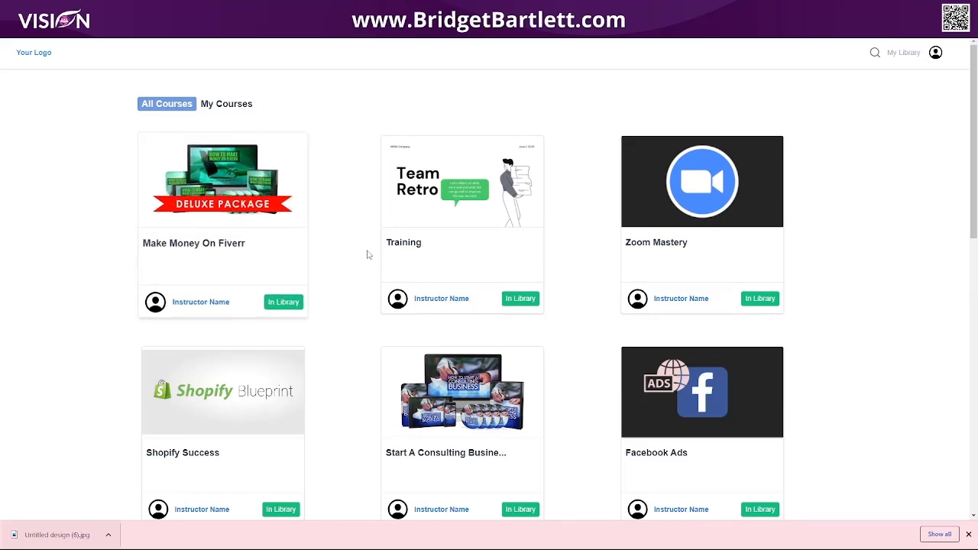
scroll(744, 408, down, 4)
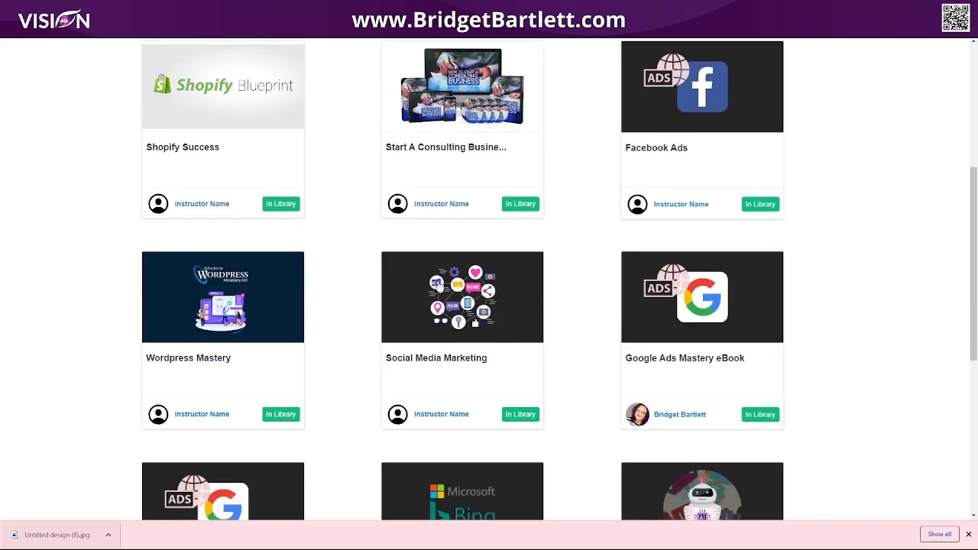
scroll(562, 248, up, 1)
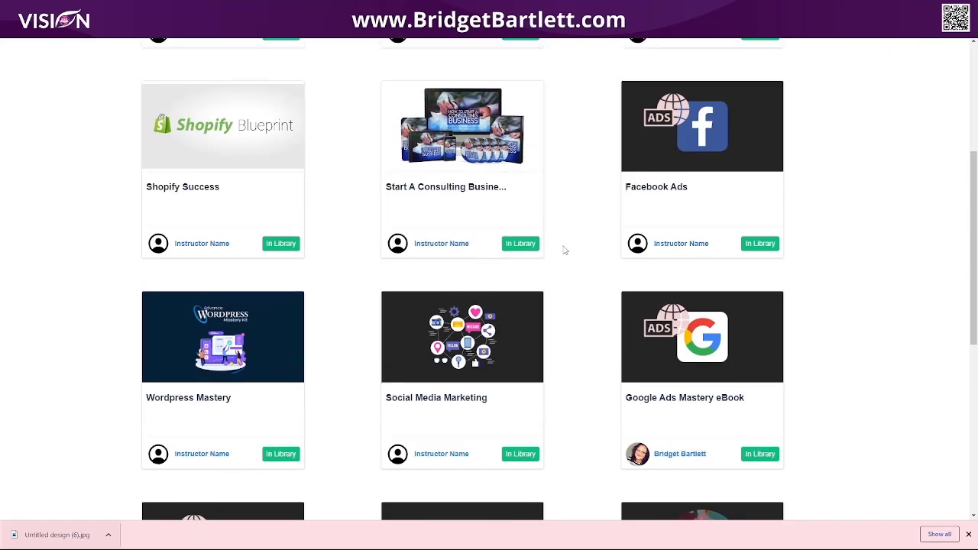
scroll(574, 257, up, 3)
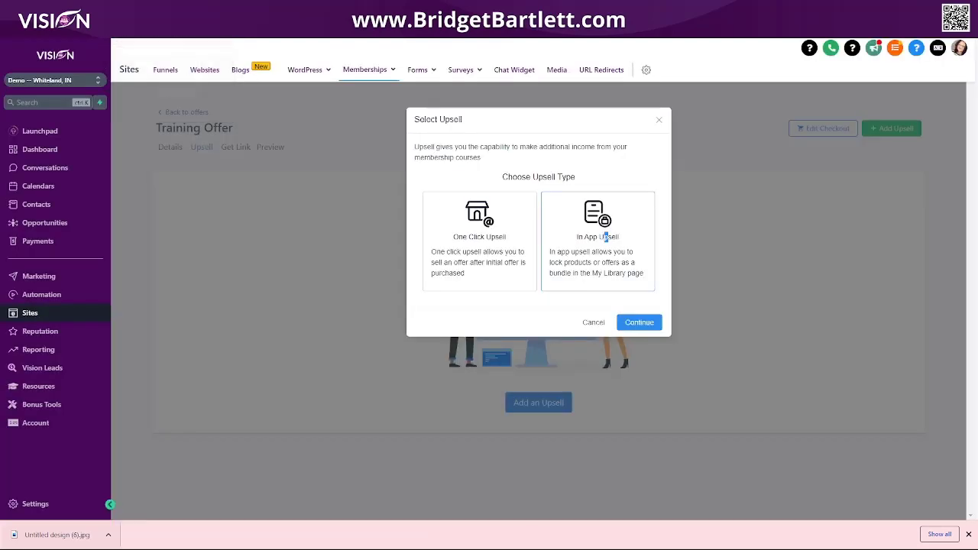
click(660, 122)
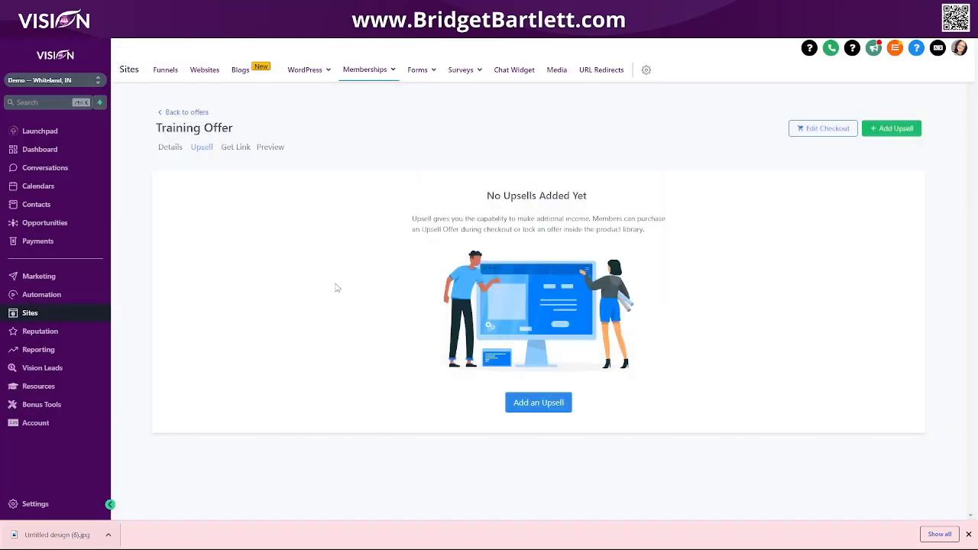
Add the Onboarding offer to the Training Offer as a One Click Upsell.
click(539, 403)
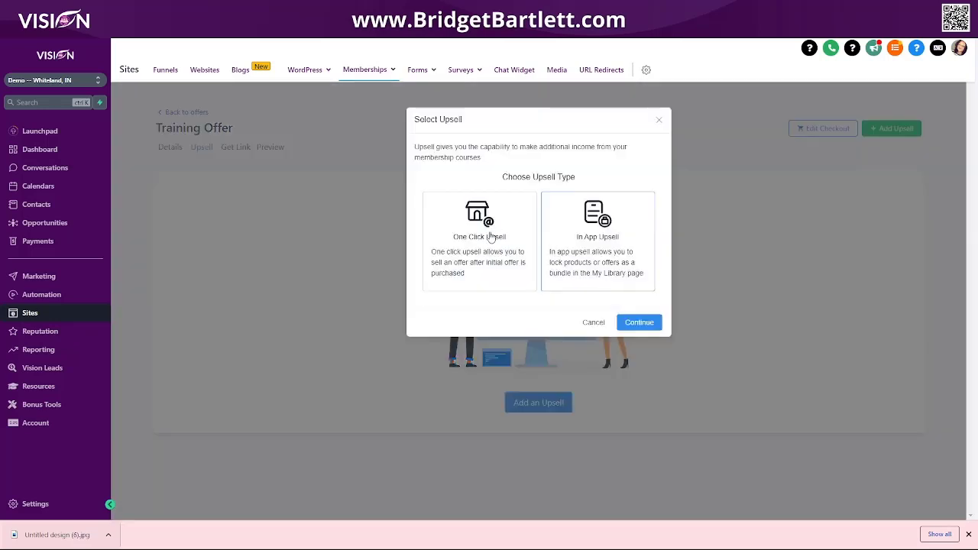
click(491, 234)
click(639, 324)
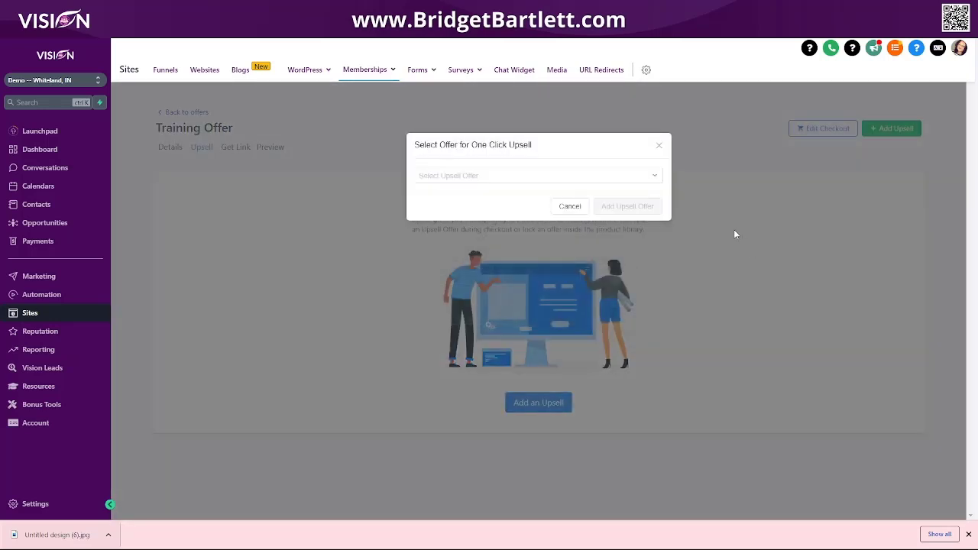
click(480, 178)
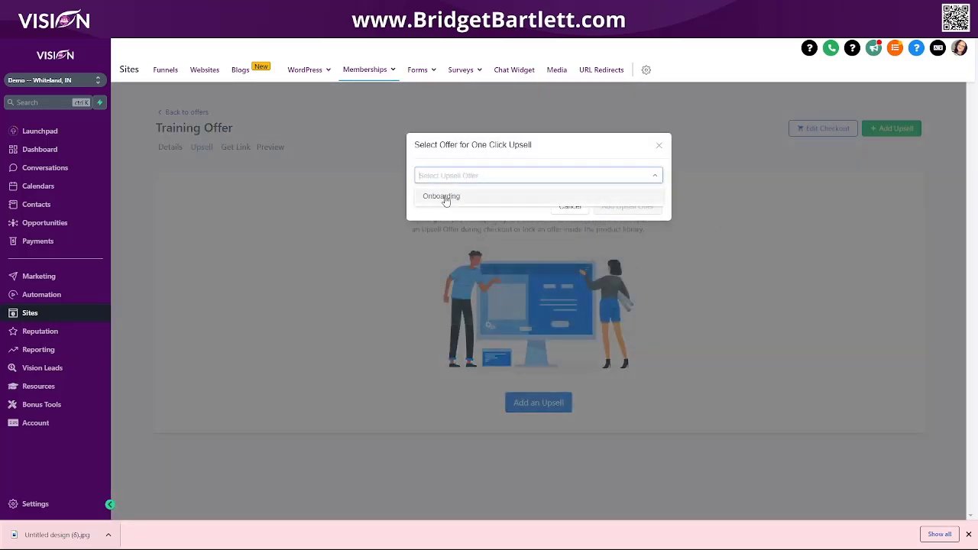
click(450, 197)
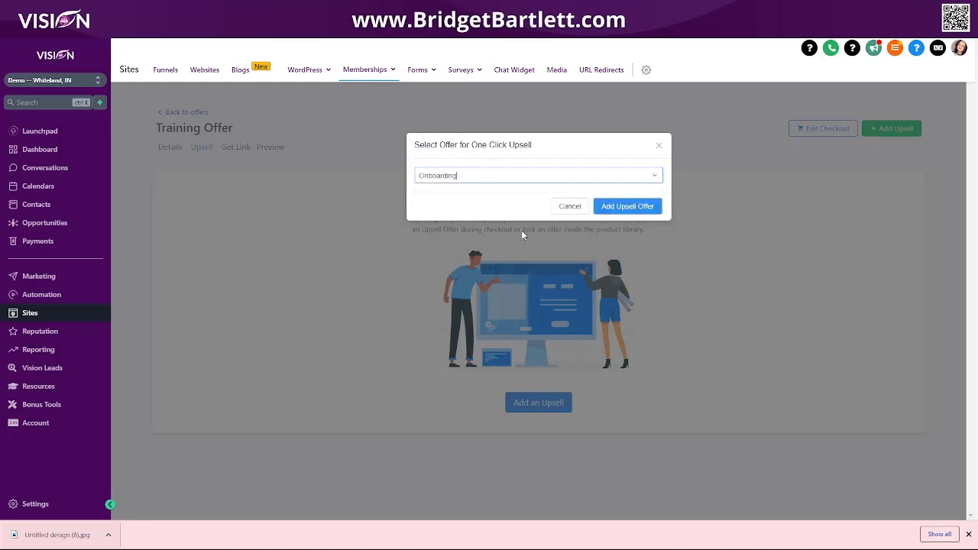
click(631, 210)
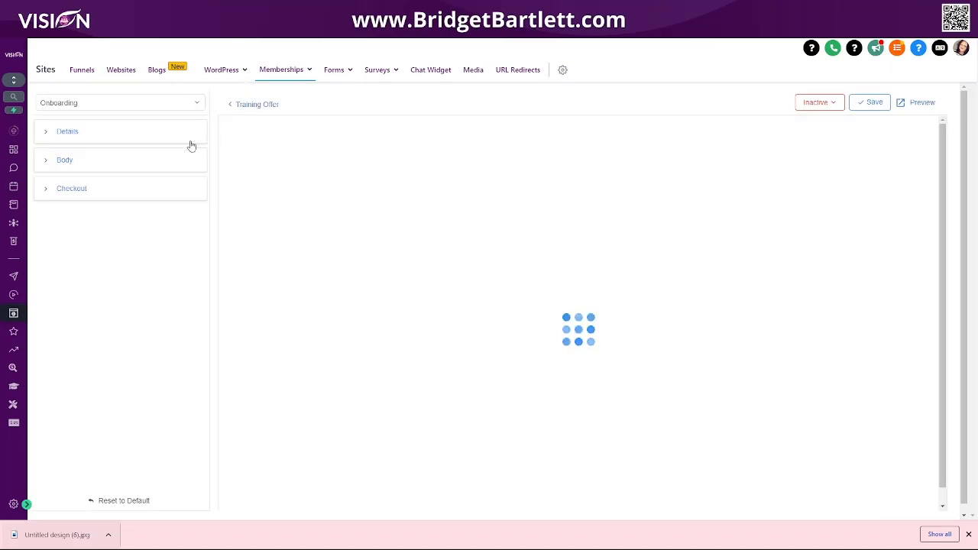
Examine the Details and Body settings of the Onboarding upsell page, and return to the Training Offer.
click(65, 132)
scroll(92, 417, down, 1)
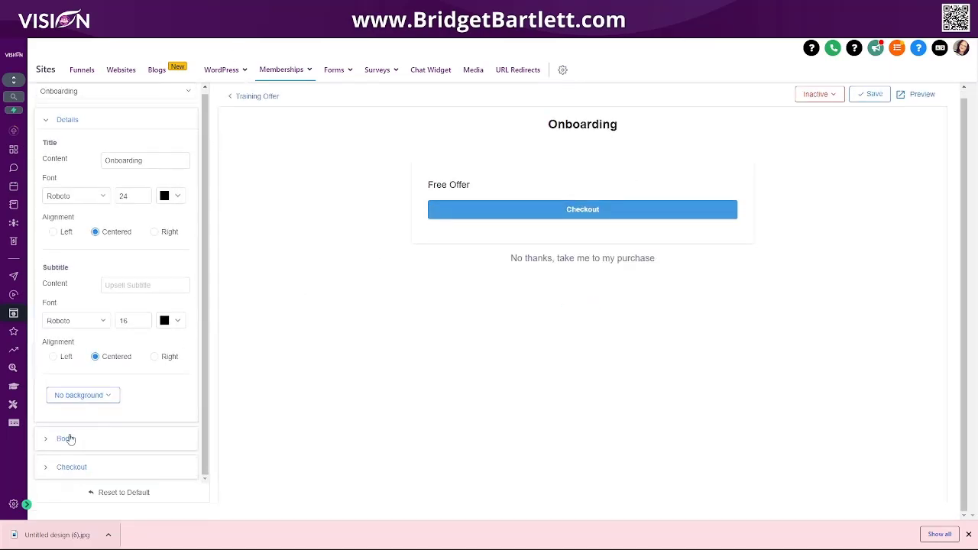
click(68, 439)
scroll(130, 403, down, 2)
scroll(129, 403, down, 5)
scroll(120, 162, up, 4)
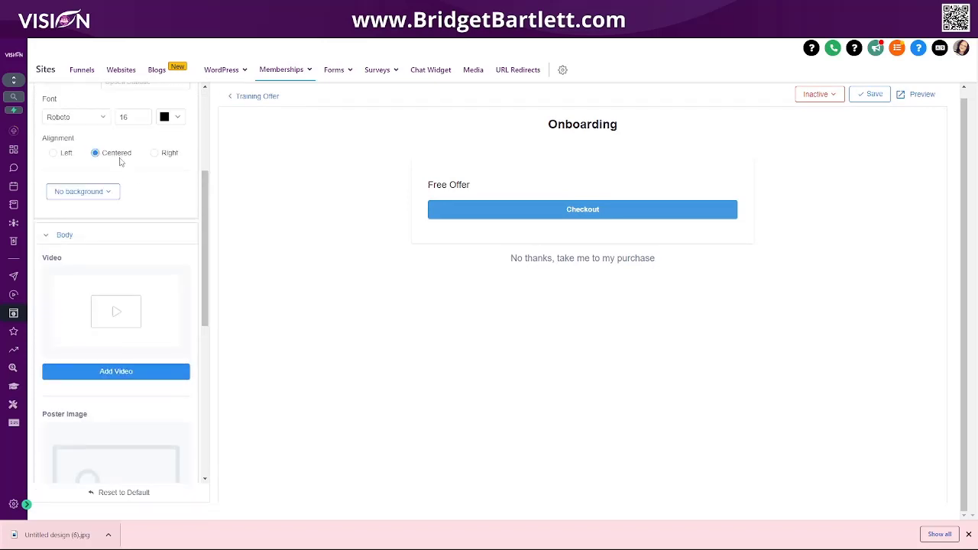
scroll(127, 412, down, 3)
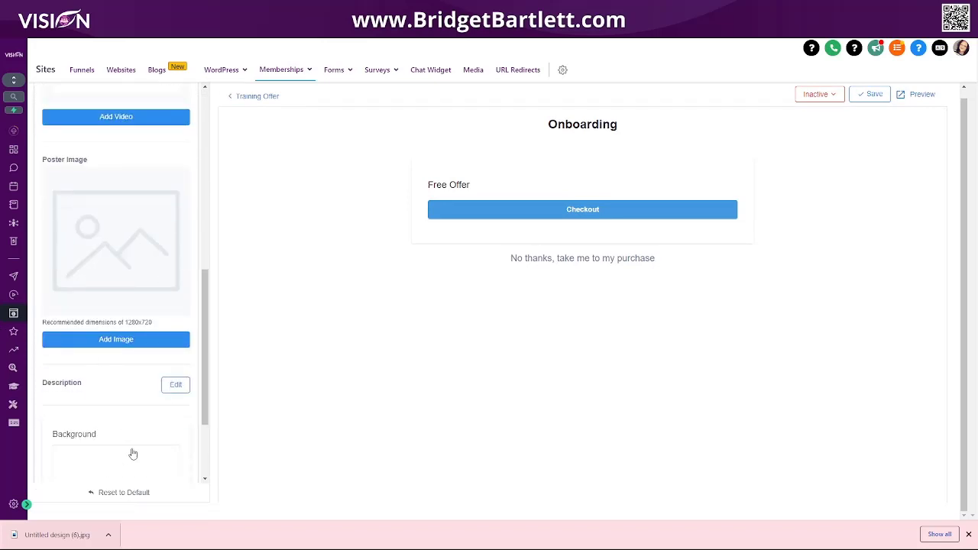
scroll(131, 452, down, 2)
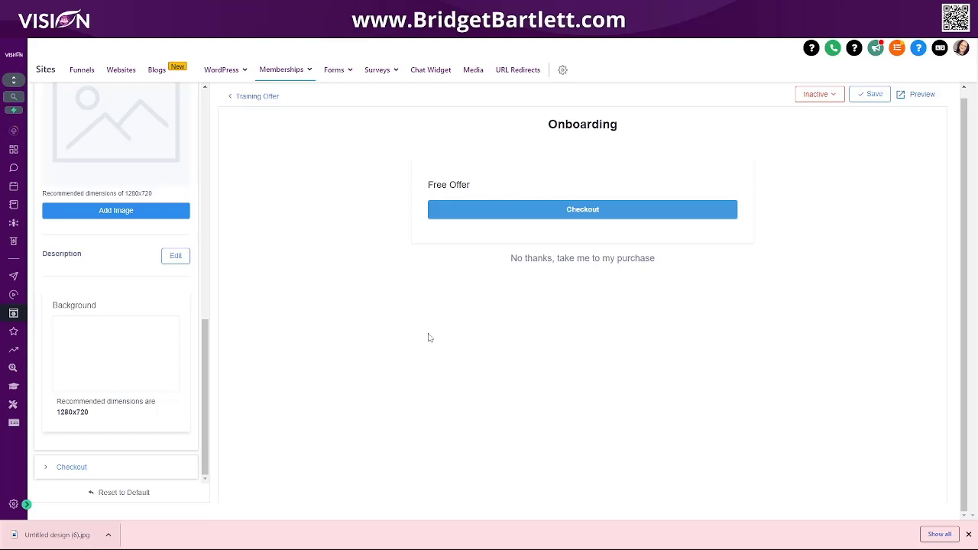
scroll(428, 337, up, 1)
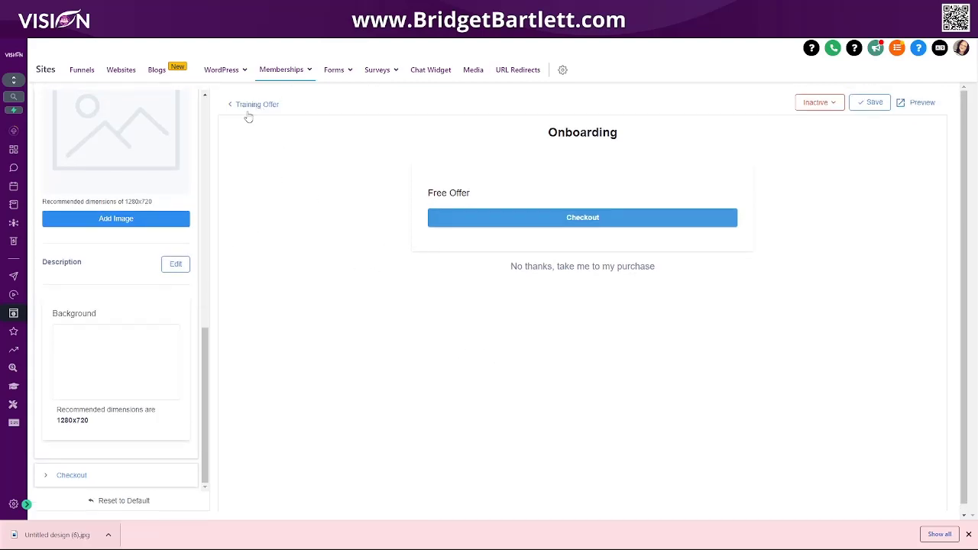
scroll(130, 247, up, 10)
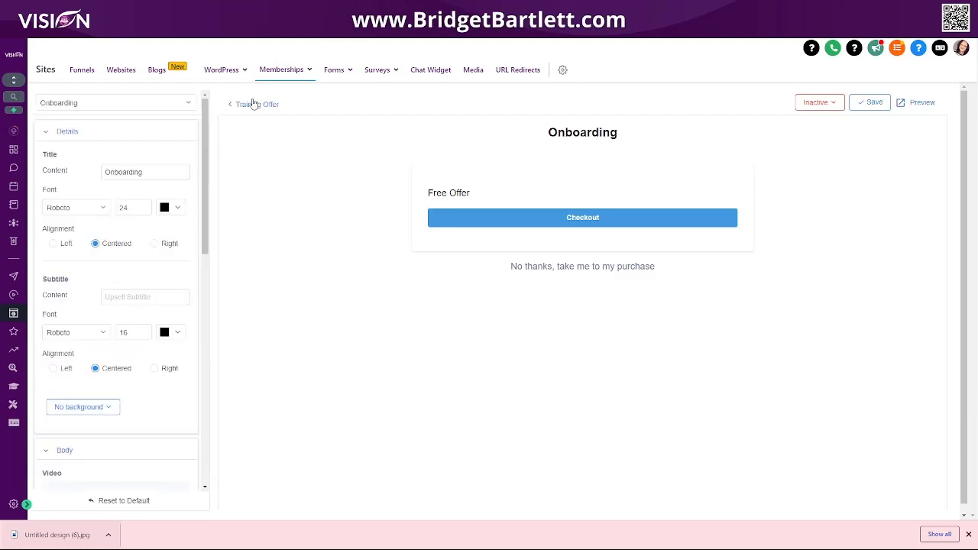
click(255, 103)
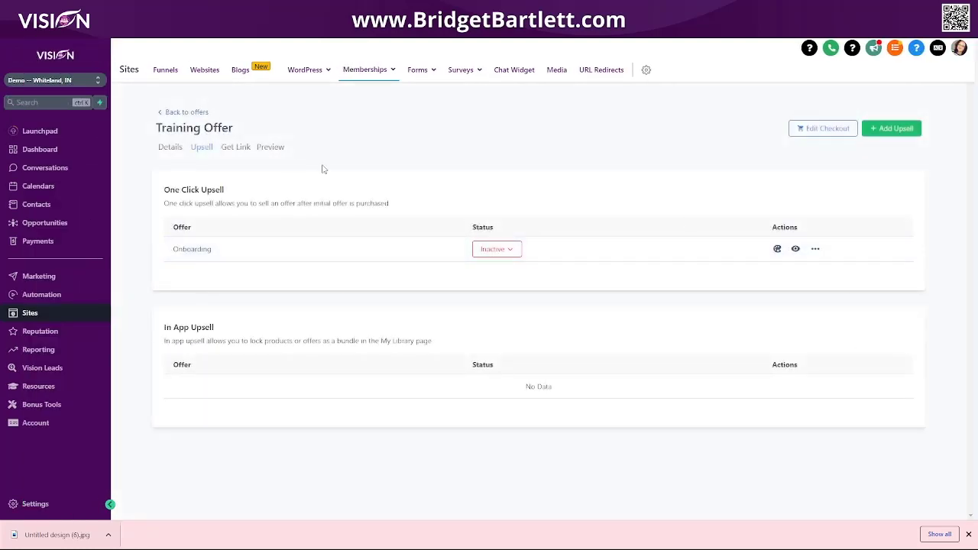
Delete the Onboarding One Click Upsell from the Training Offer.
click(815, 249)
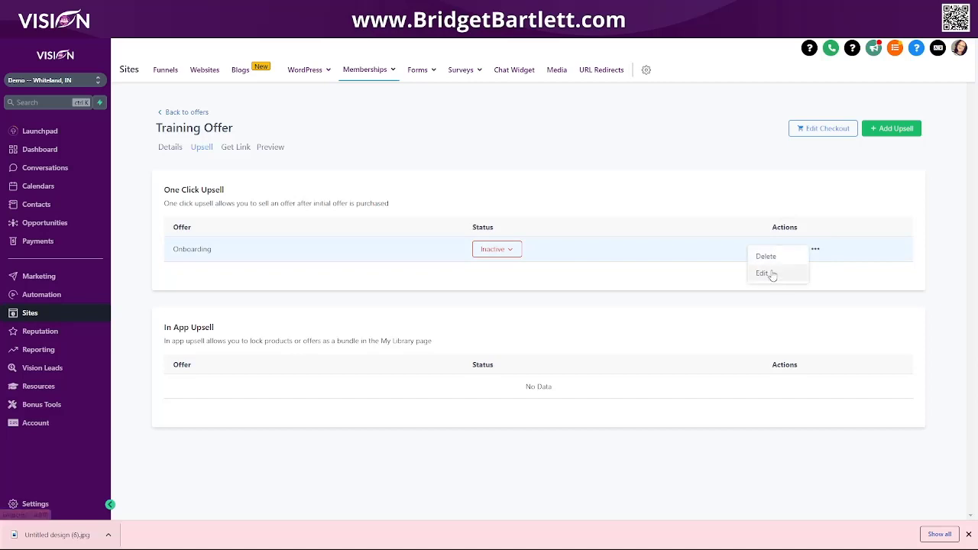
click(766, 257)
click(613, 200)
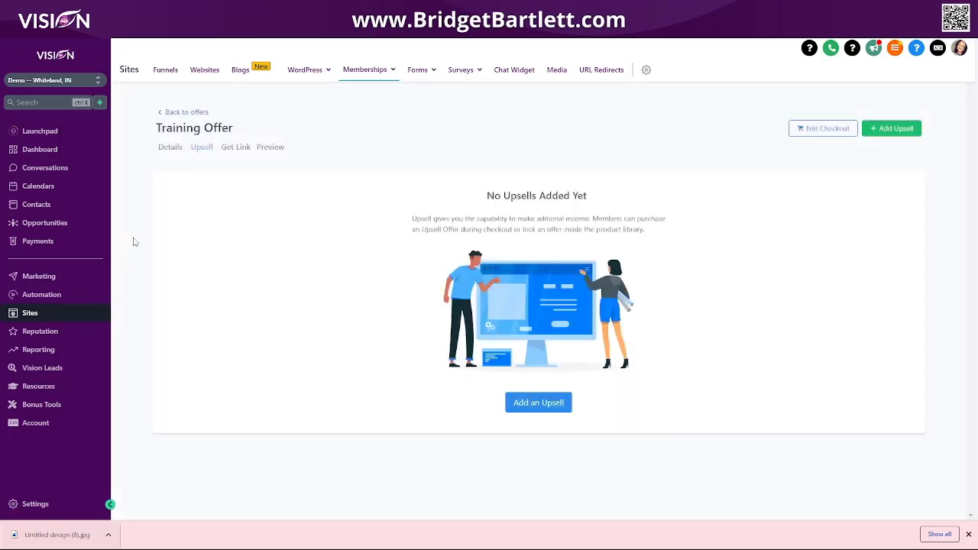
Review the Training Offer's details and included products, and save the offer.
click(163, 149)
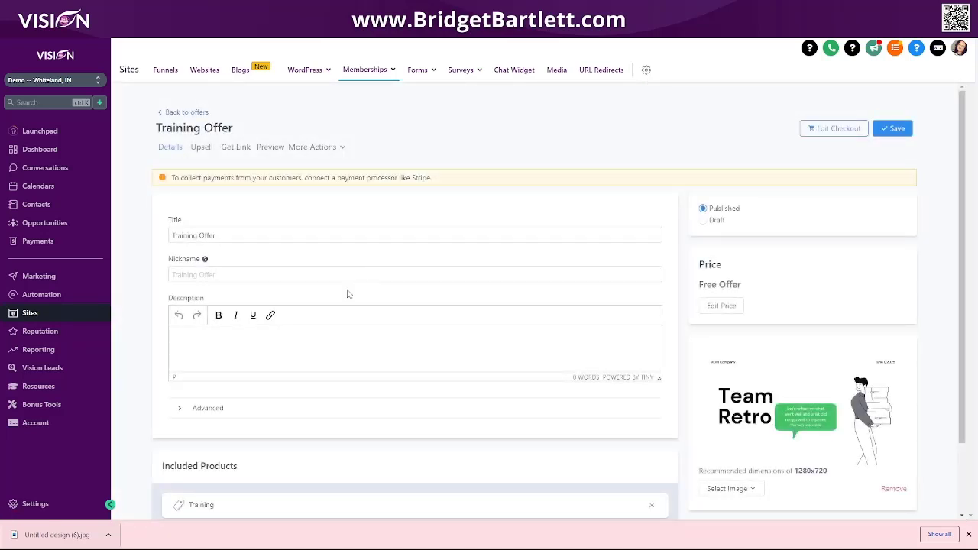
scroll(386, 358, down, 2)
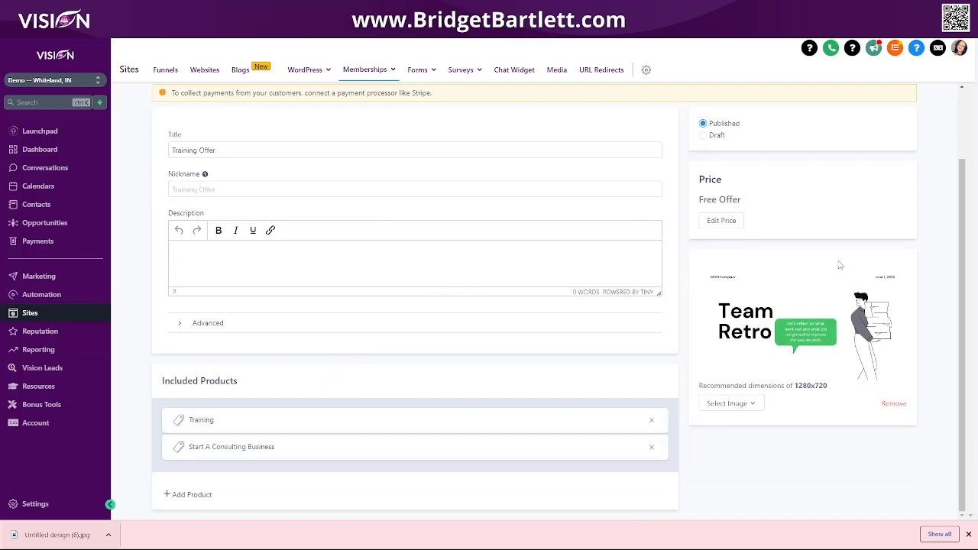
scroll(839, 264, up, 2)
click(891, 127)
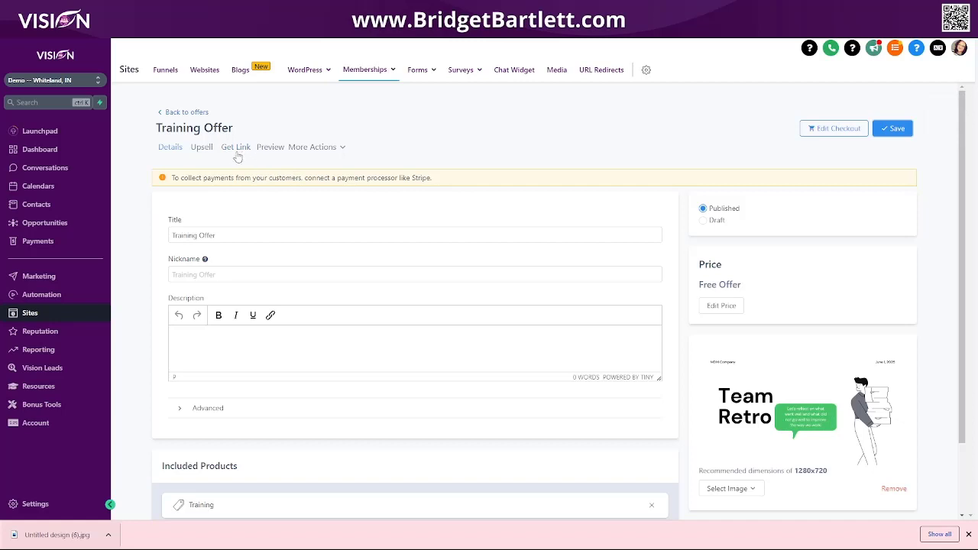
Copy the Training Offer's share link, load it in a new Incognito window, and close the link dialog.
click(237, 148)
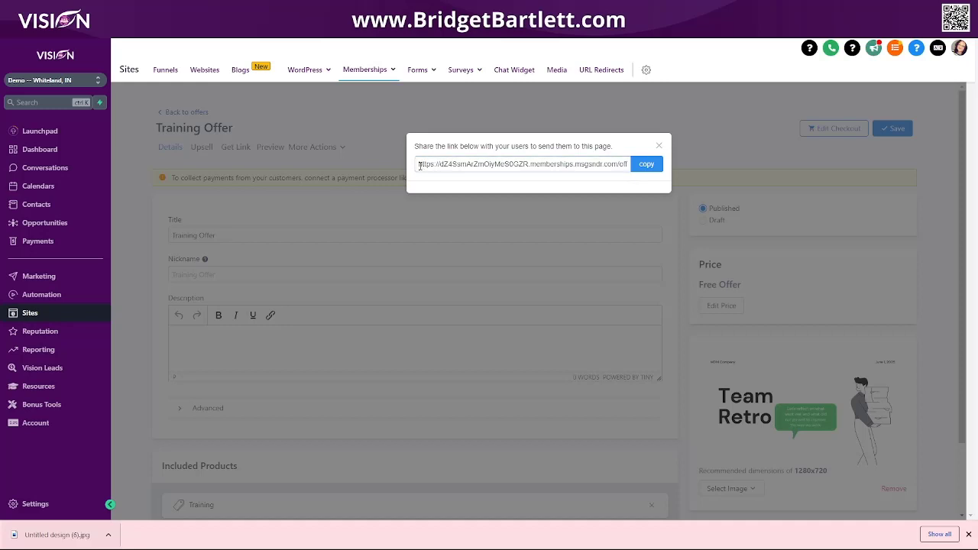
drag(417, 165, 667, 184)
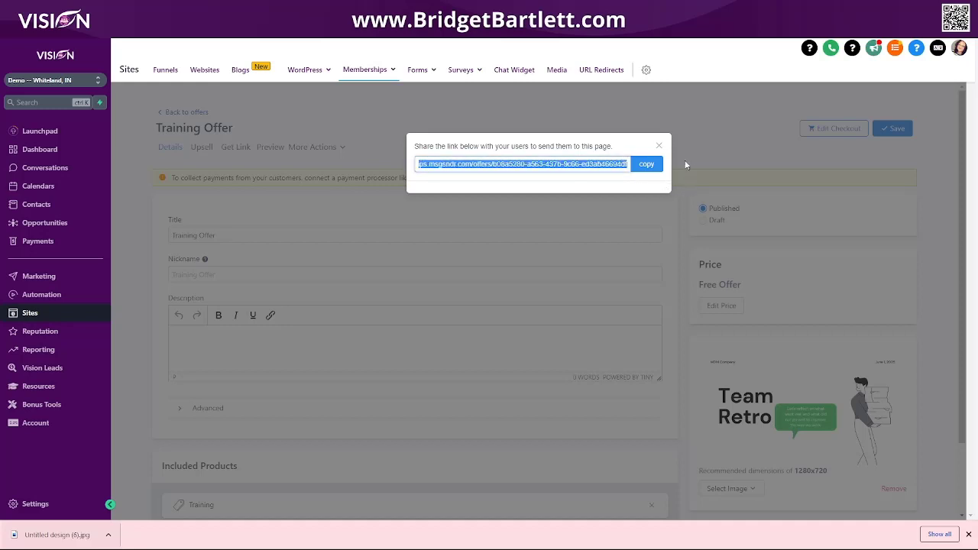
click(647, 165)
click(967, 31)
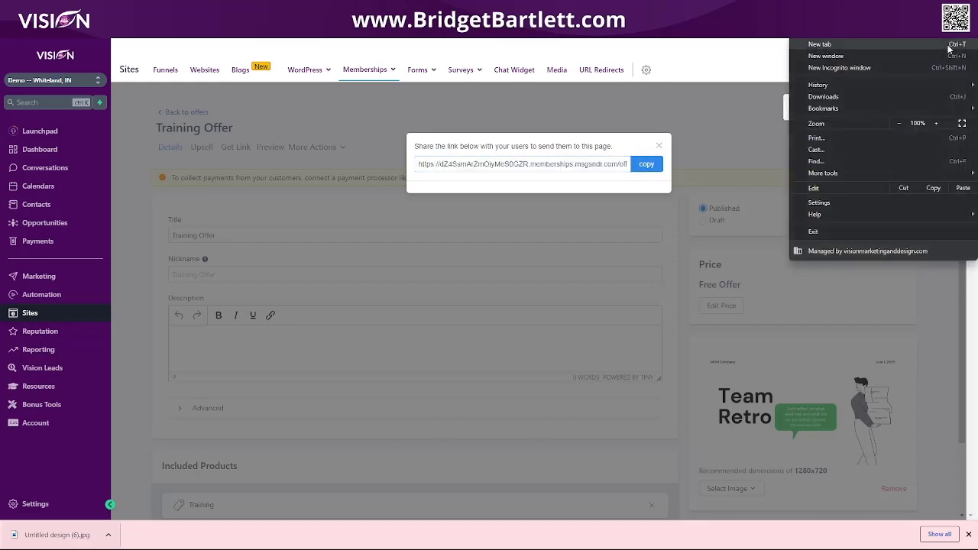
click(888, 64)
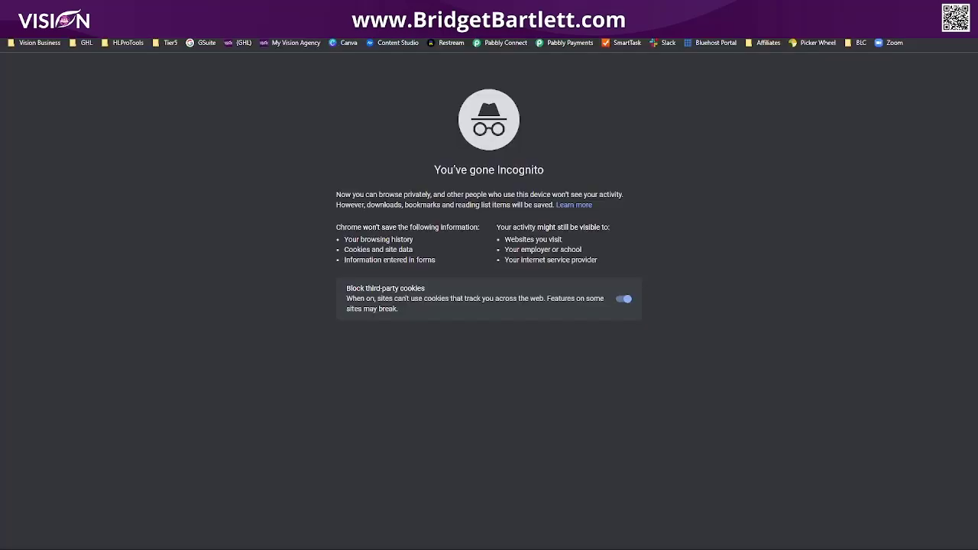
key(ctrl+v)
key(Return)
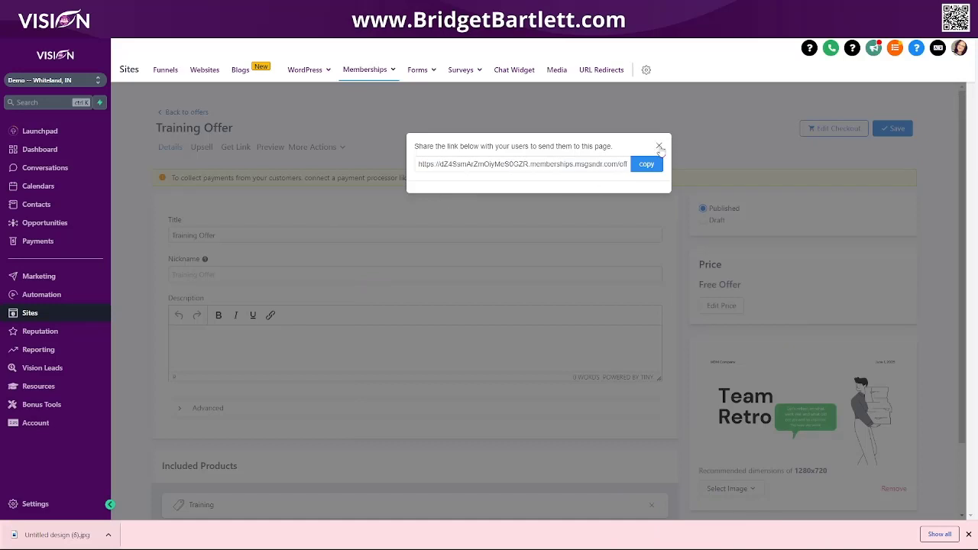
click(660, 147)
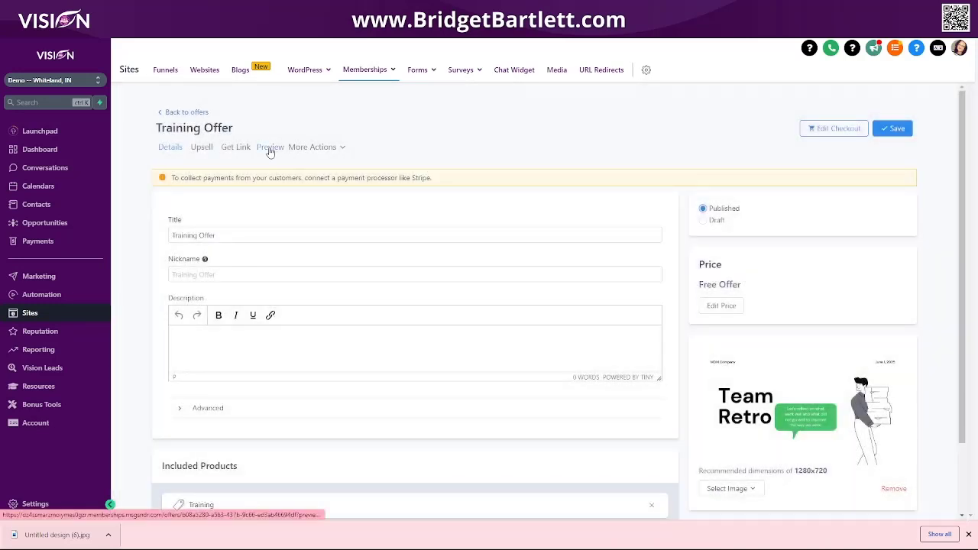
Leave the Training Offer and open the Course Funnel Training funnel from the Funnels list.
click(325, 149)
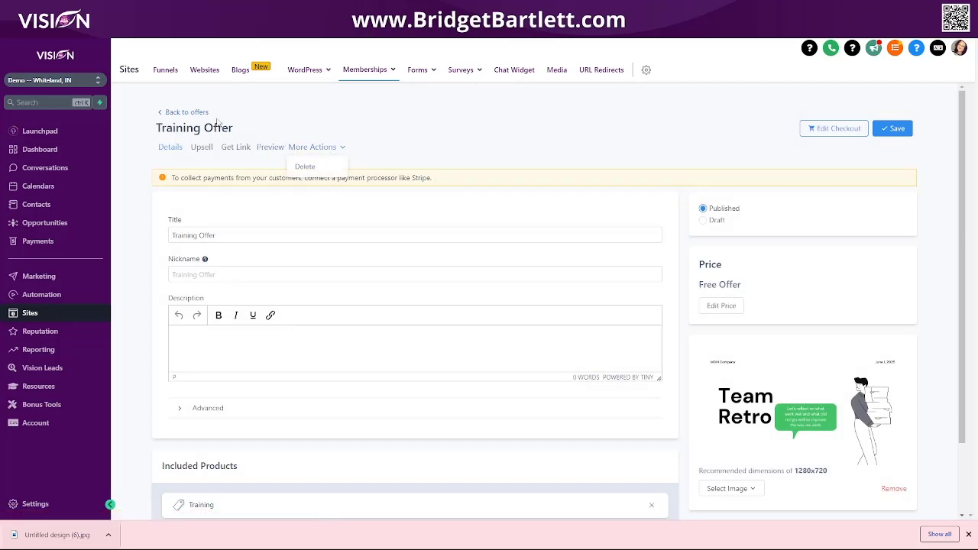
click(188, 113)
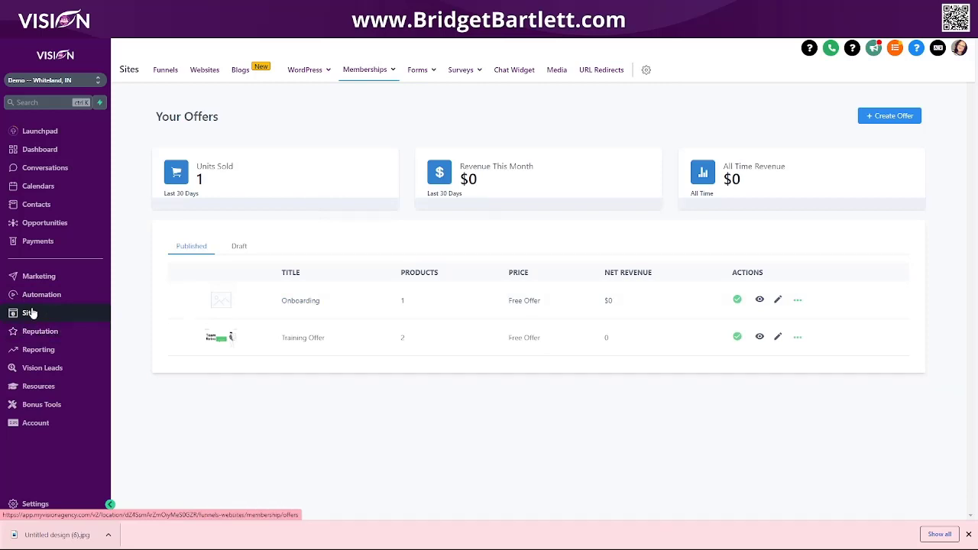
click(167, 70)
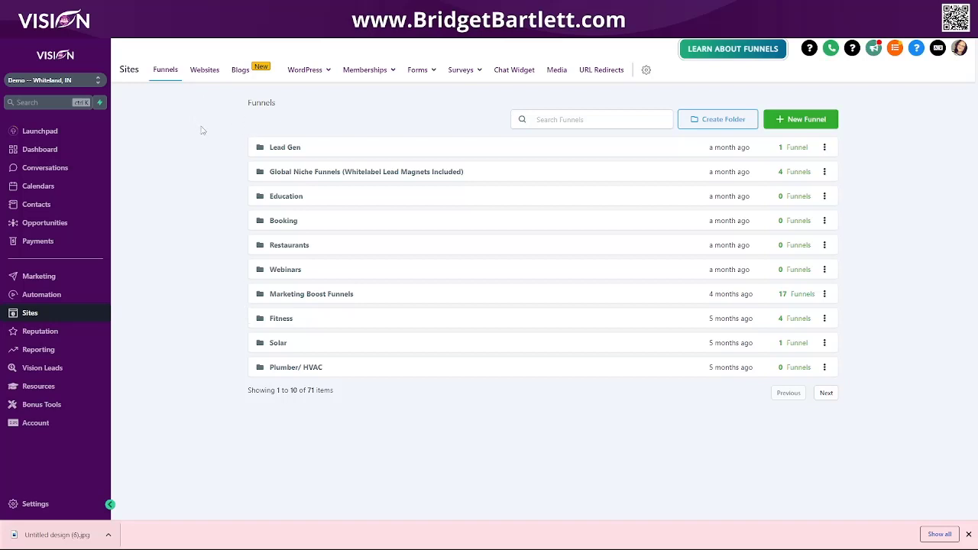
click(826, 392)
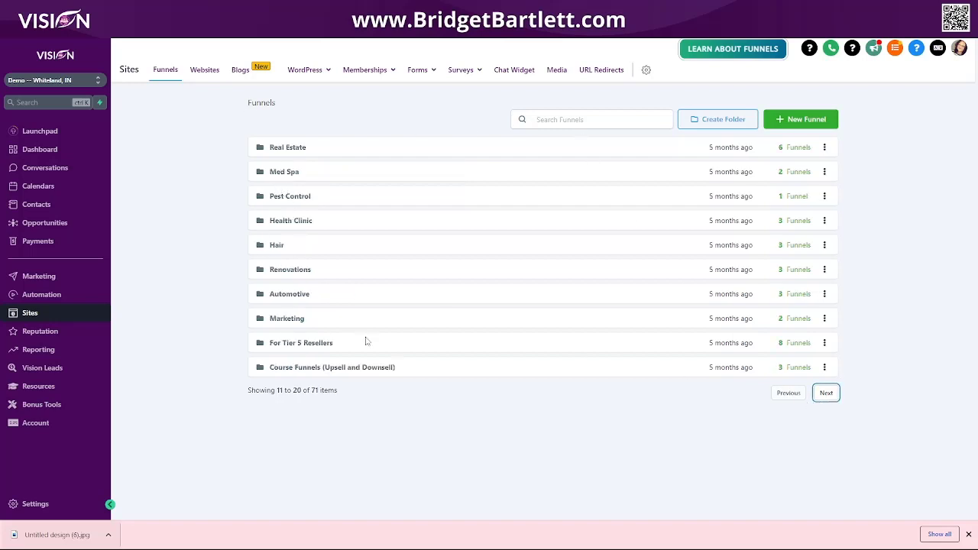
click(825, 393)
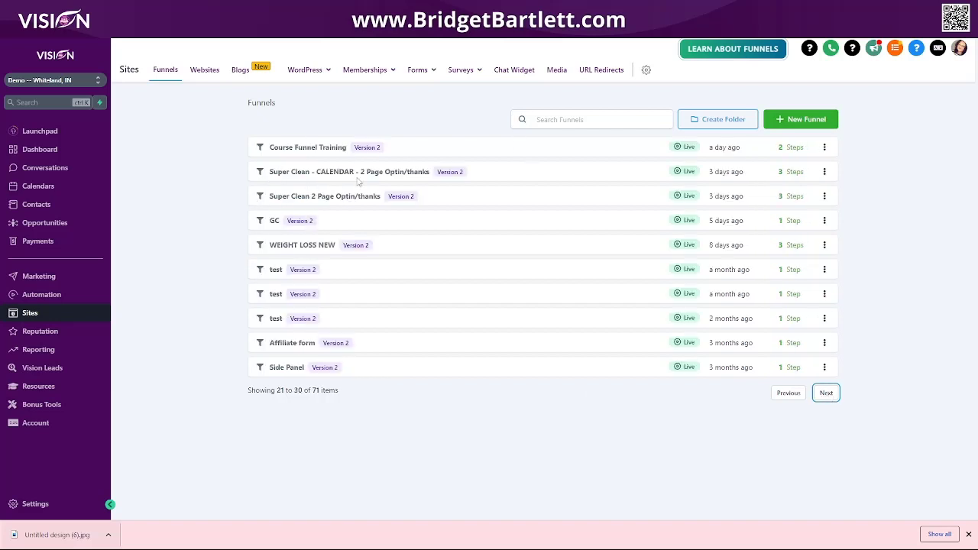
click(311, 149)
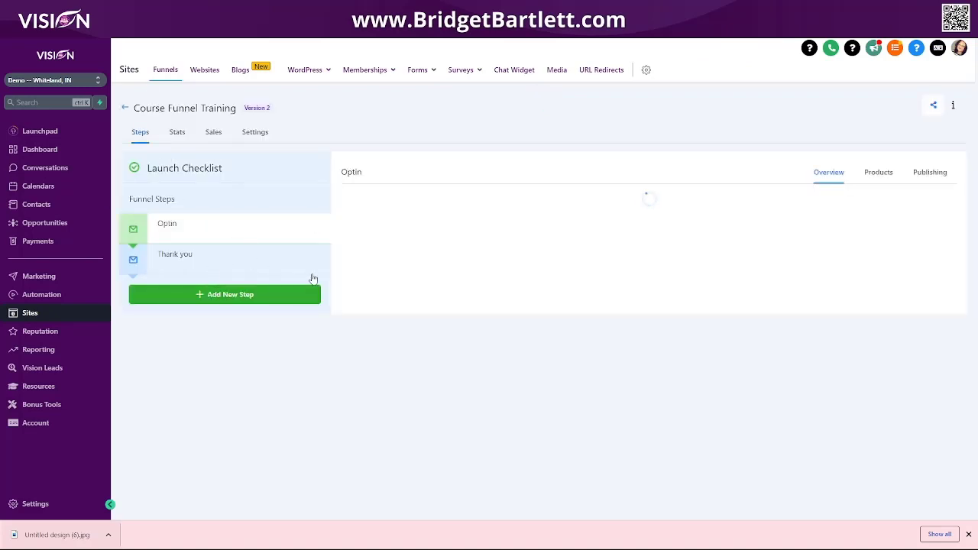
Clone the Thank you step within the Course Funnel Training funnel.
click(230, 263)
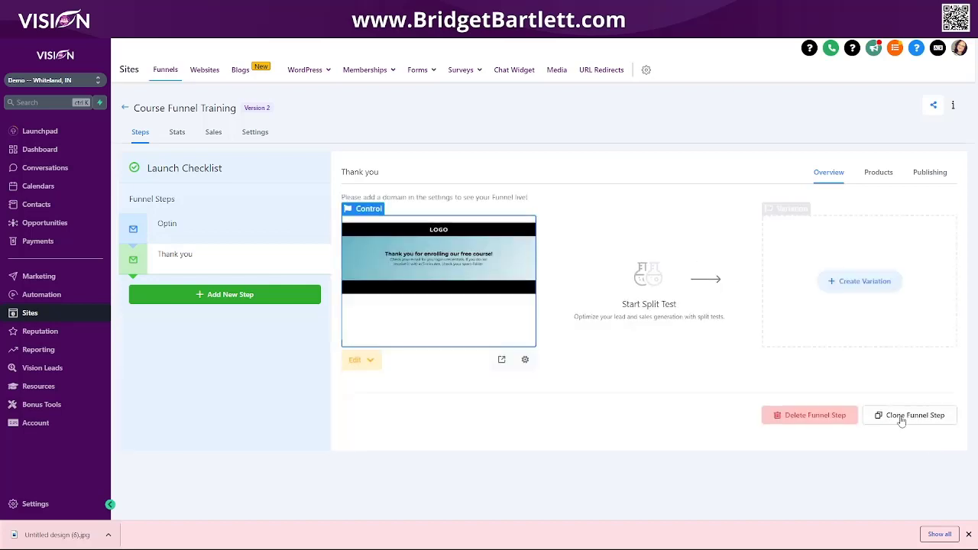
click(905, 422)
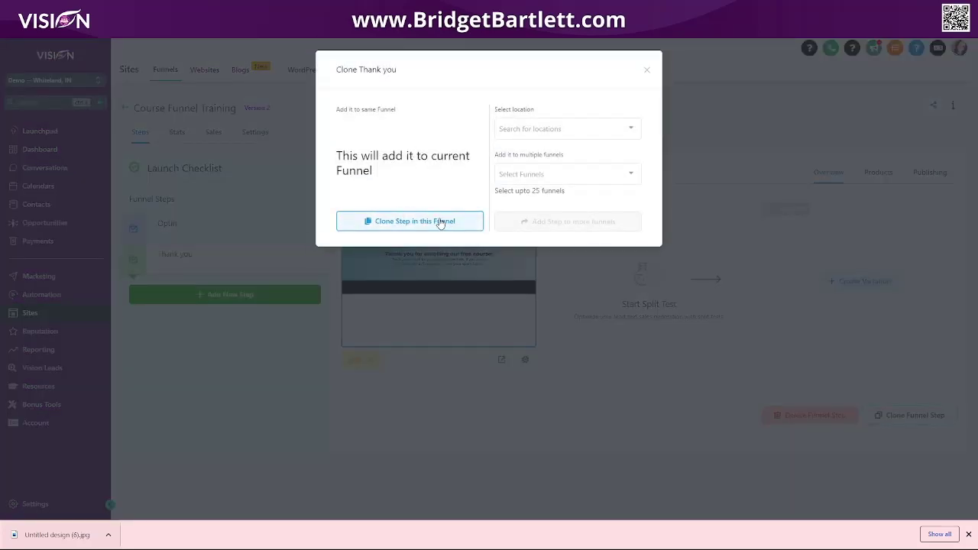
click(440, 222)
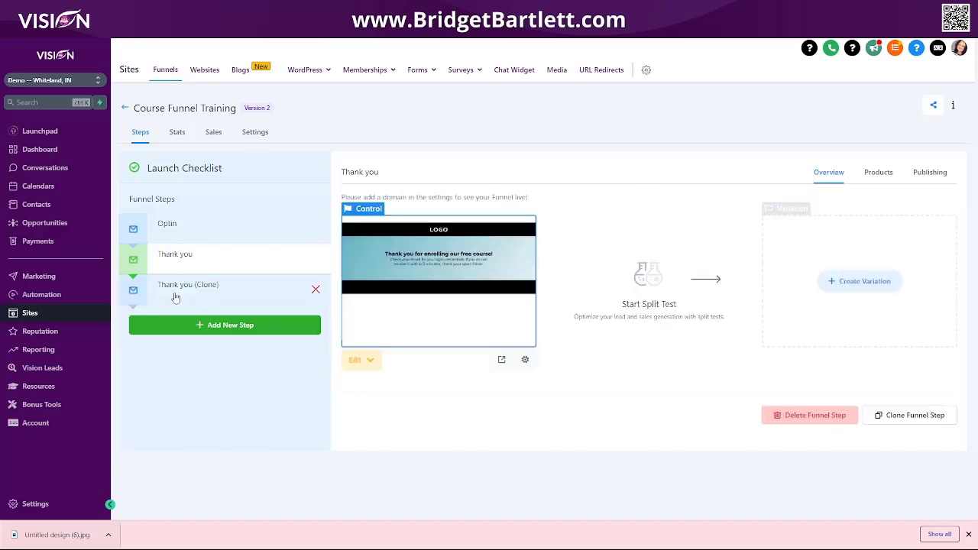
Rename the cloned Thank you step as Upsell and set its path to /upsell.
click(175, 297)
click(928, 173)
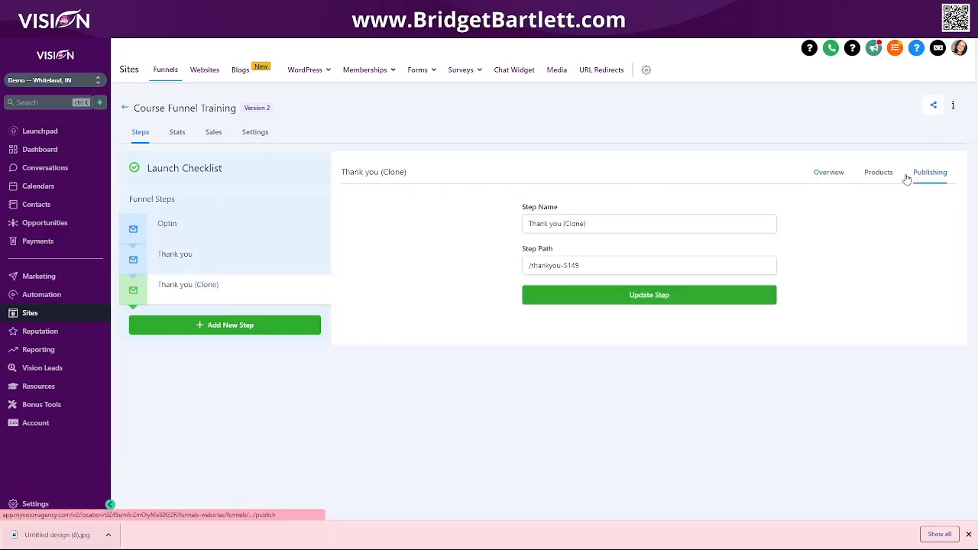
drag(633, 222, 510, 216)
text(Upsell)
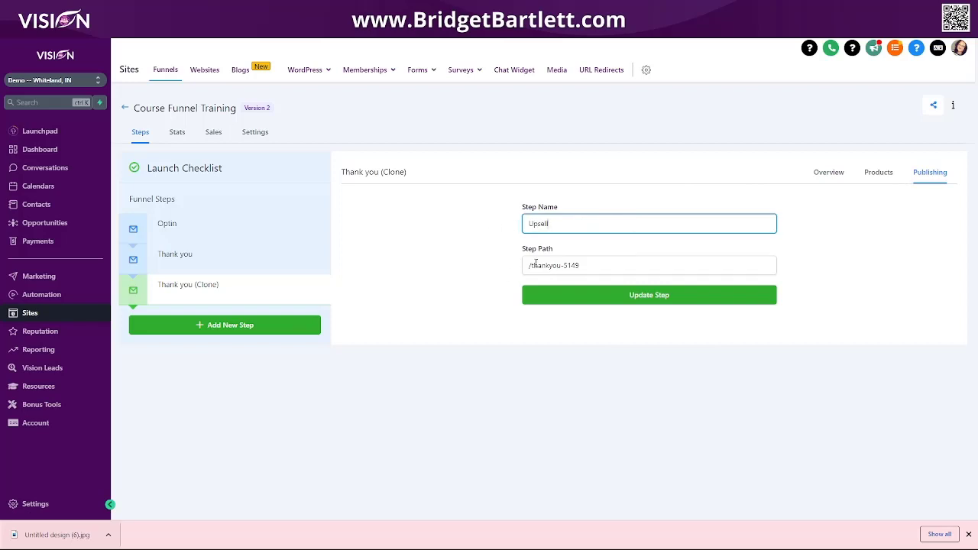
drag(529, 265, 630, 265)
text(upsell)
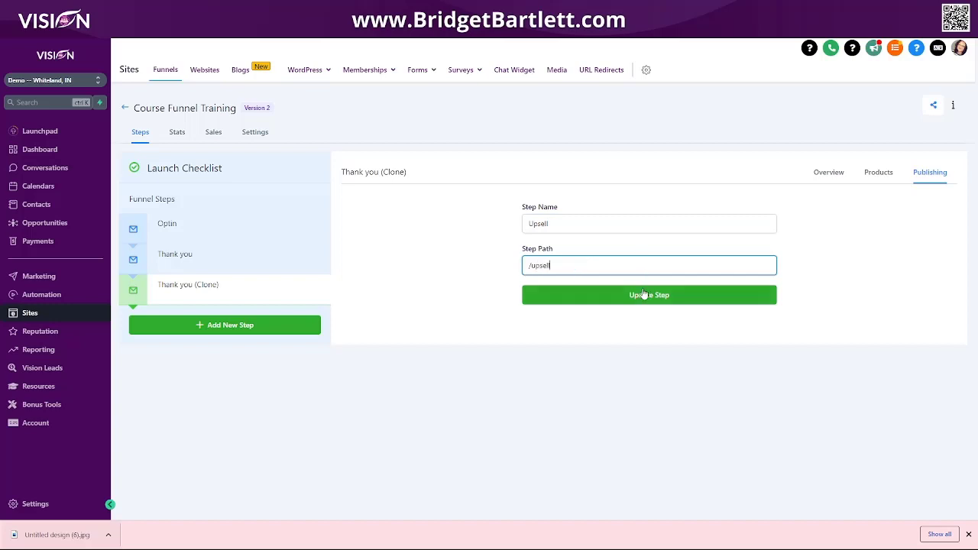
click(644, 295)
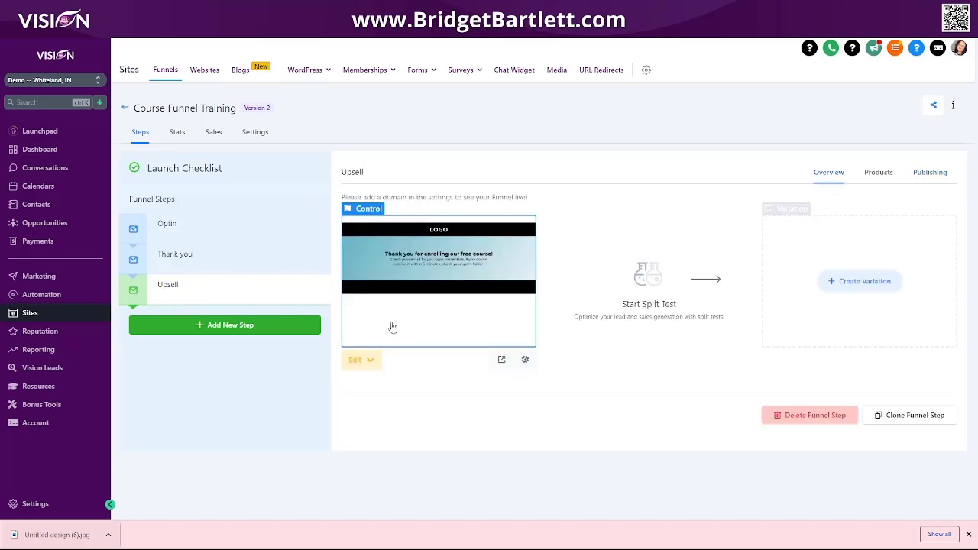
Change the Upsell page's headline to "Book A Private Coaching Session" and delete the sub-headline.
click(369, 366)
click(390, 410)
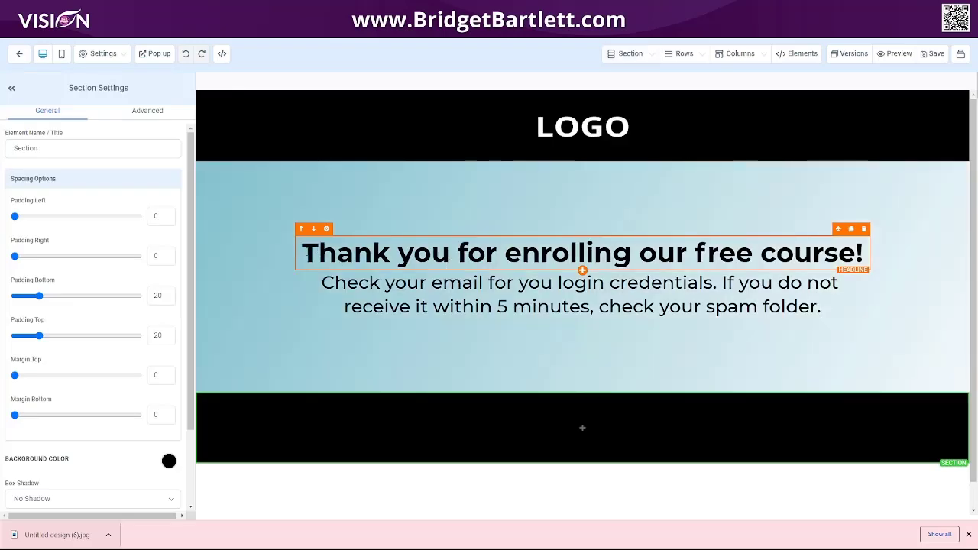
drag(305, 254, 871, 273)
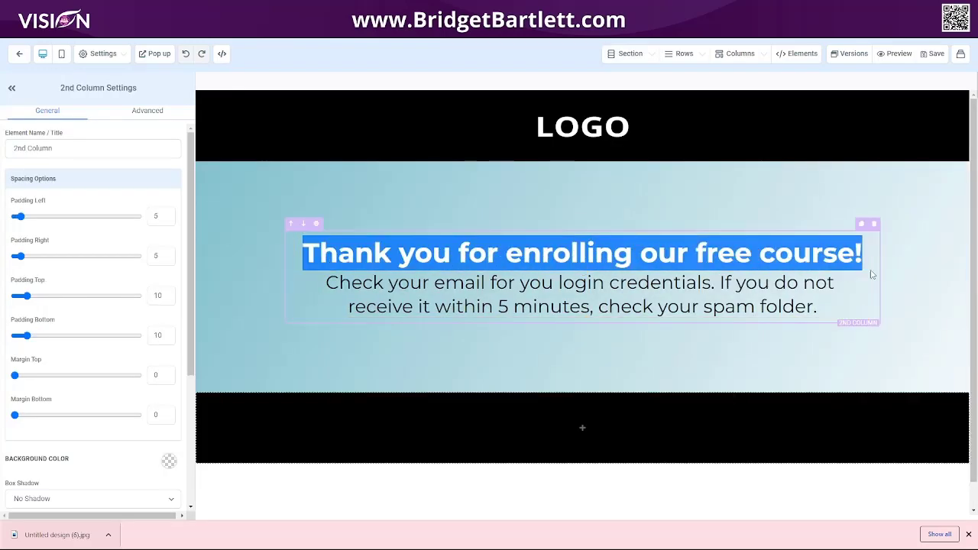
text(Book )
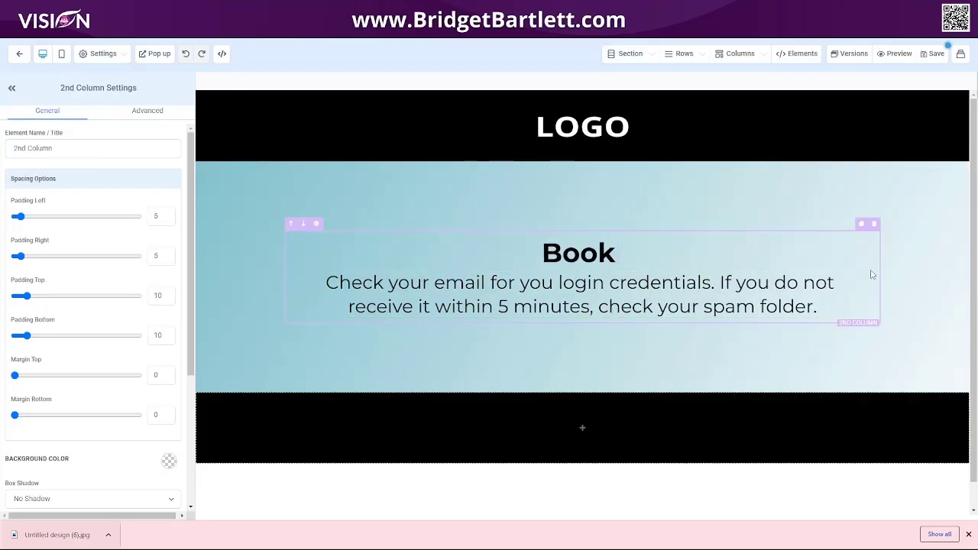
text(A Private )
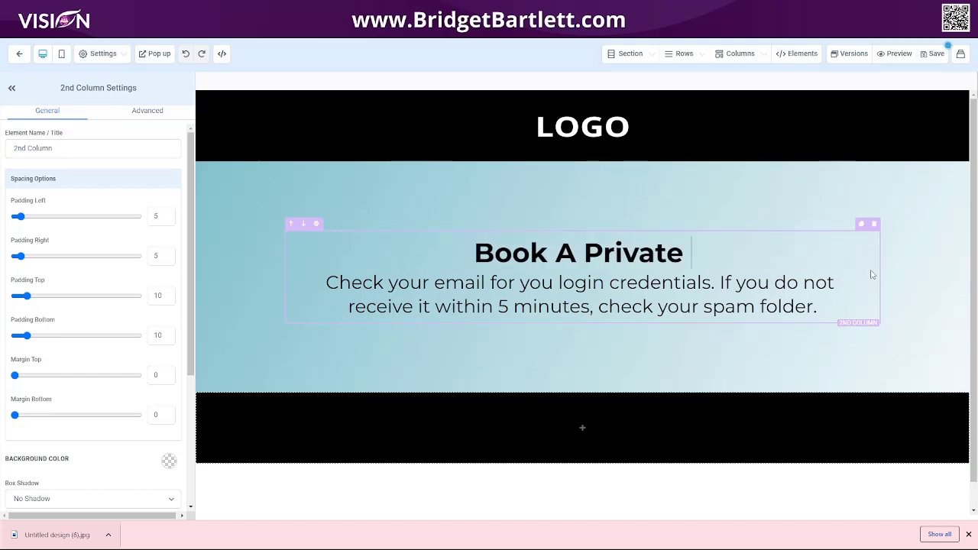
text(Coaching Se)
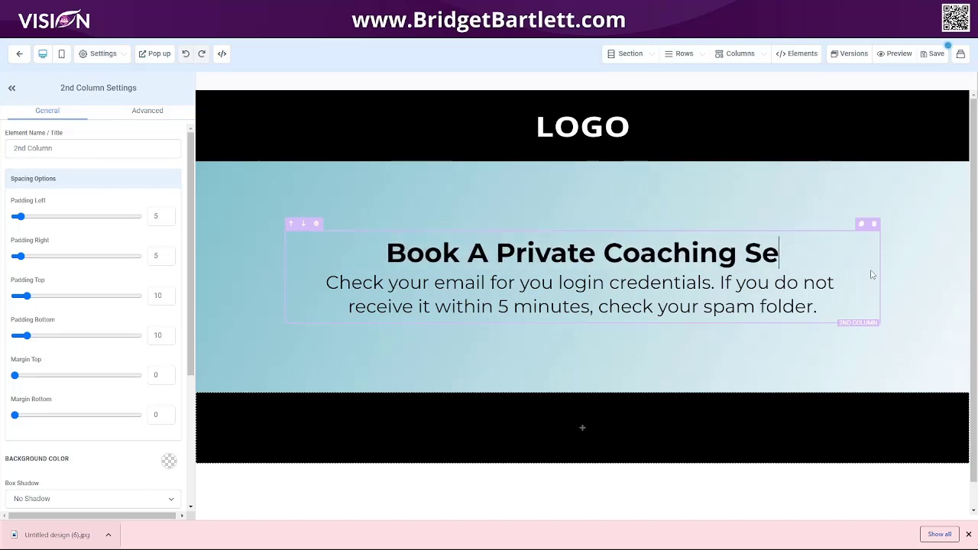
text(ssion)
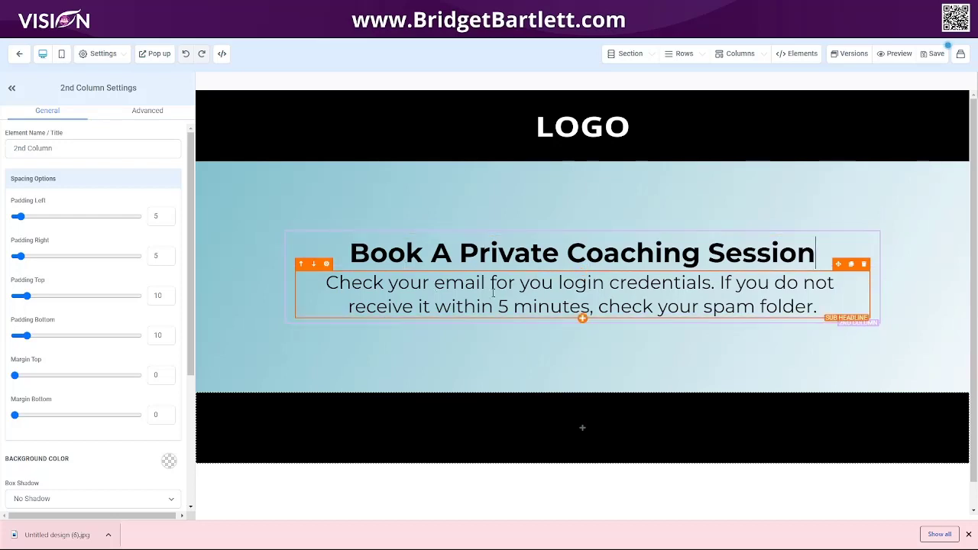
click(864, 263)
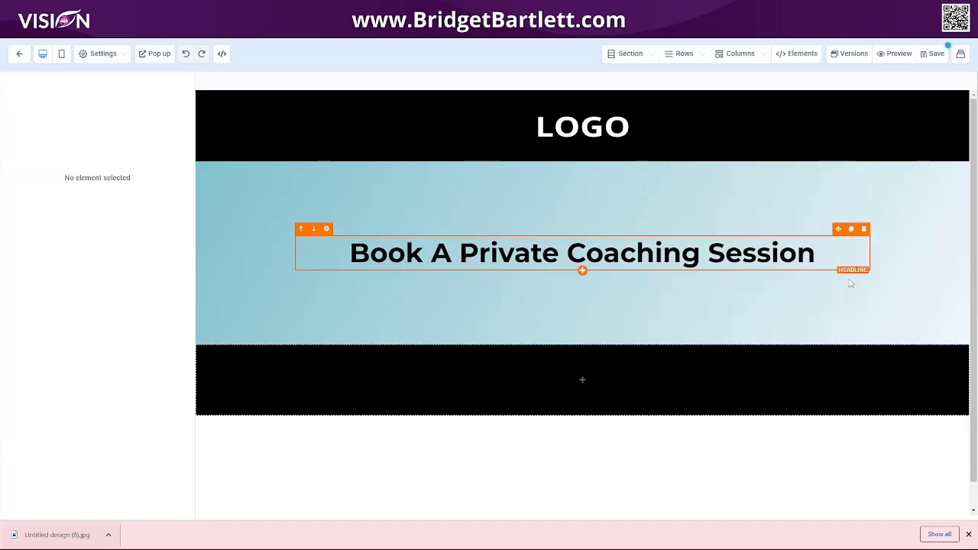
Add a Calendar element below the Upsell page's headline and assign it the "Basic Booking Calendar NO ONE CONNECTED" calendar.
click(582, 272)
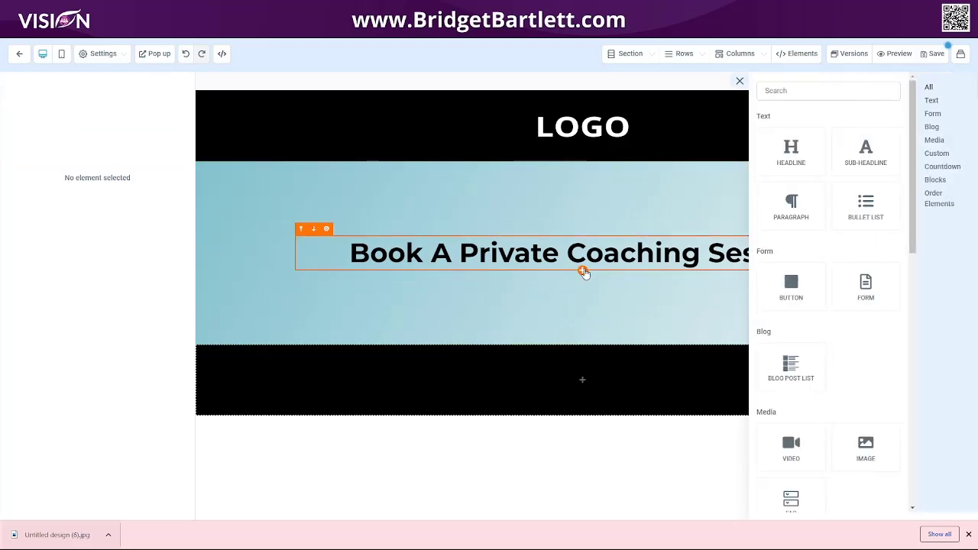
scroll(870, 368, down, 6)
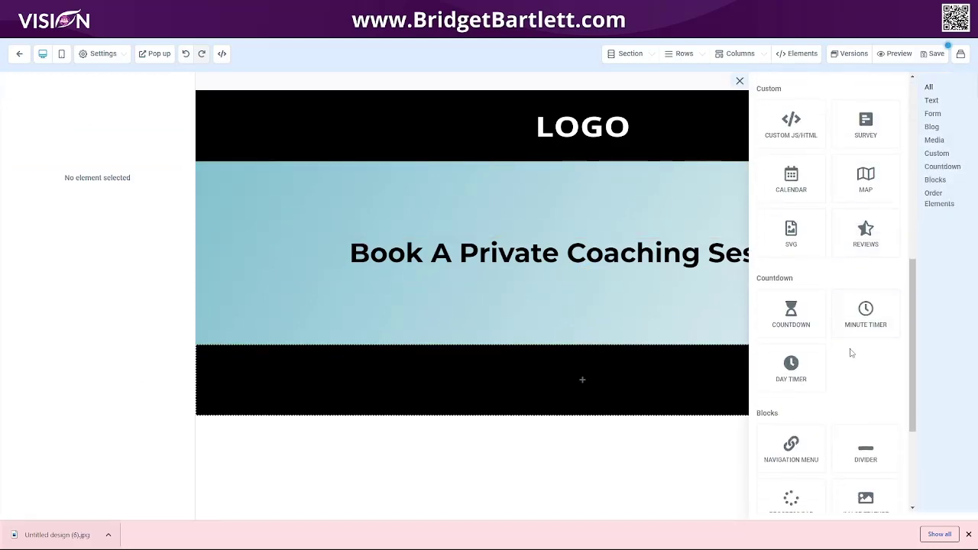
drag(791, 179, 520, 275)
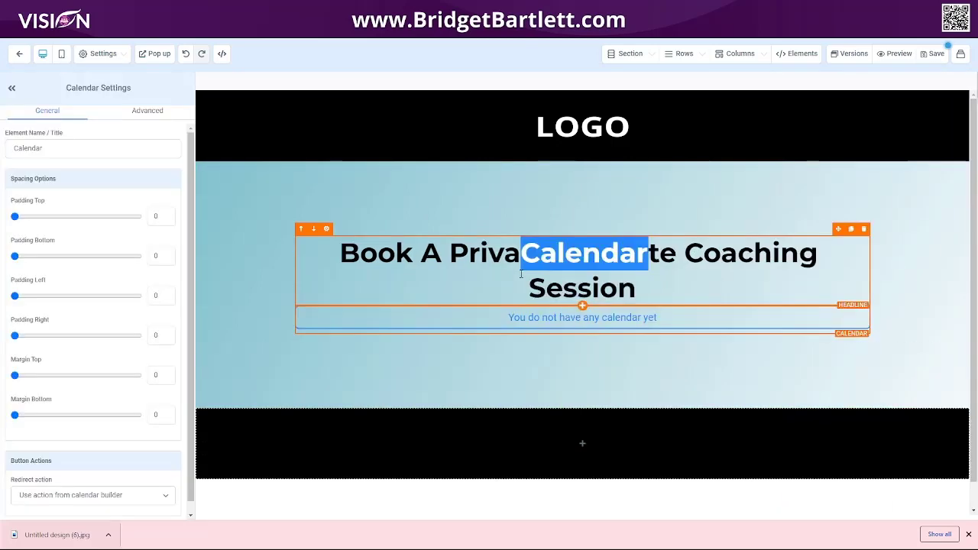
click(375, 243)
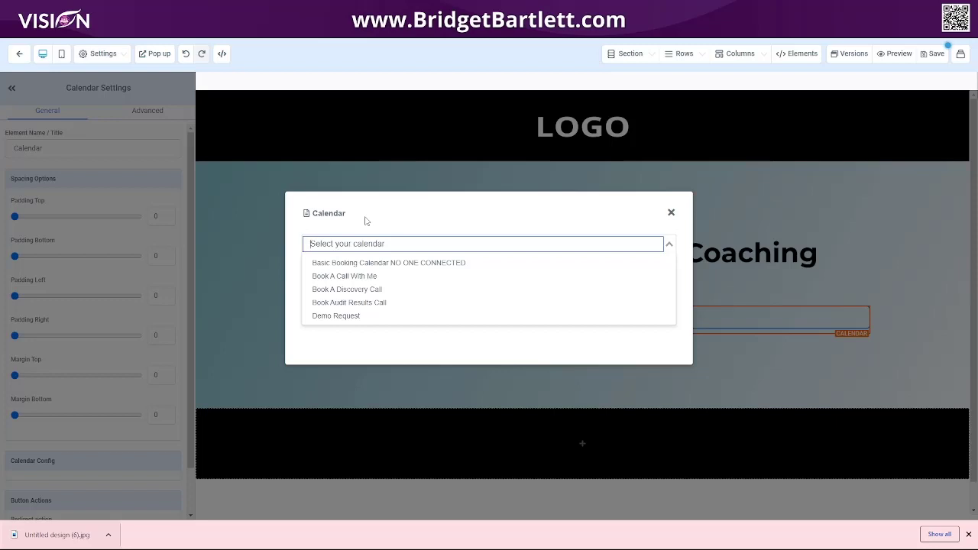
click(380, 266)
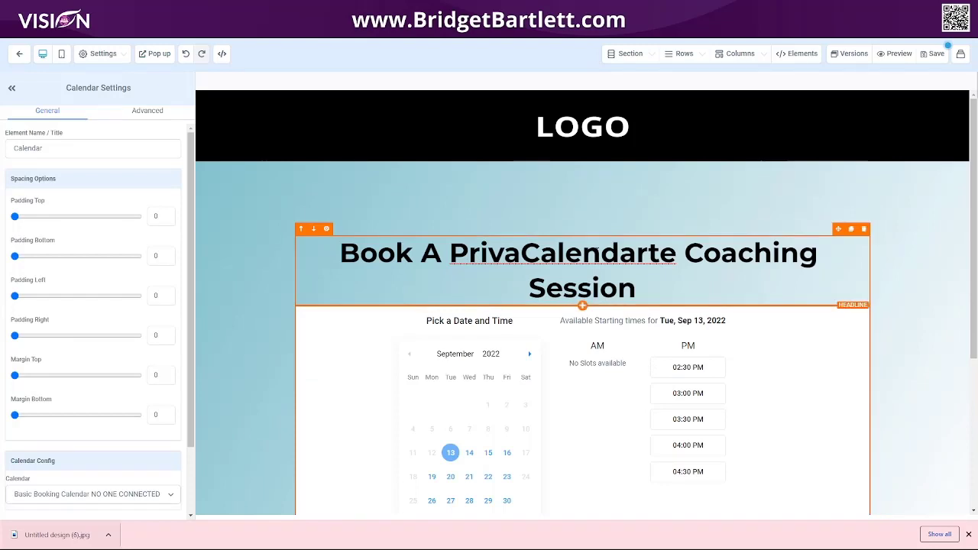
Remove the stray "Calendar" text from the headline and restore it to "Book A Private Coaching Session".
click(521, 253)
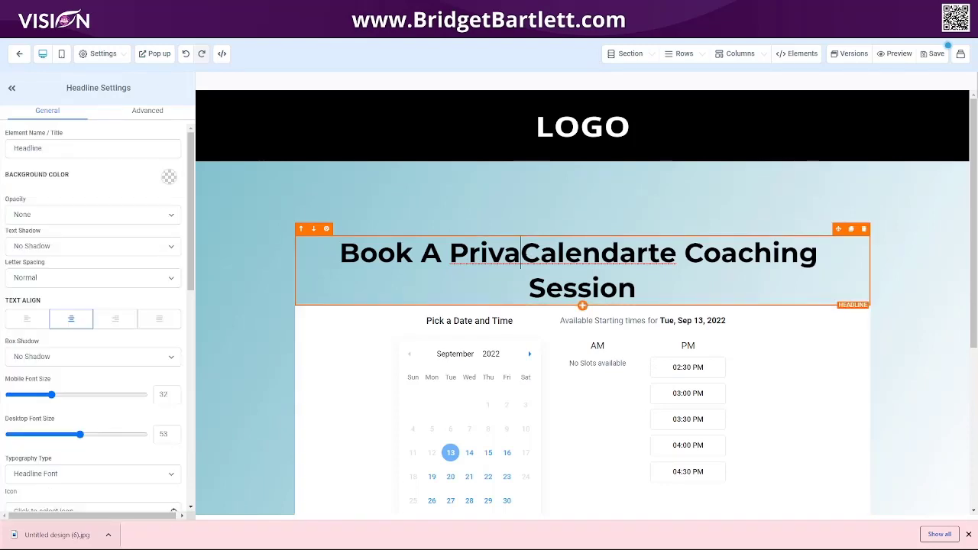
key(Delete)
key(Delete)
key(Delete)
key(Delete)
key(Delete)
key(Delete)
key(Delete)
key(Delete)
key(Delete)
key(Delete)
key(Delete)
key(Delete)
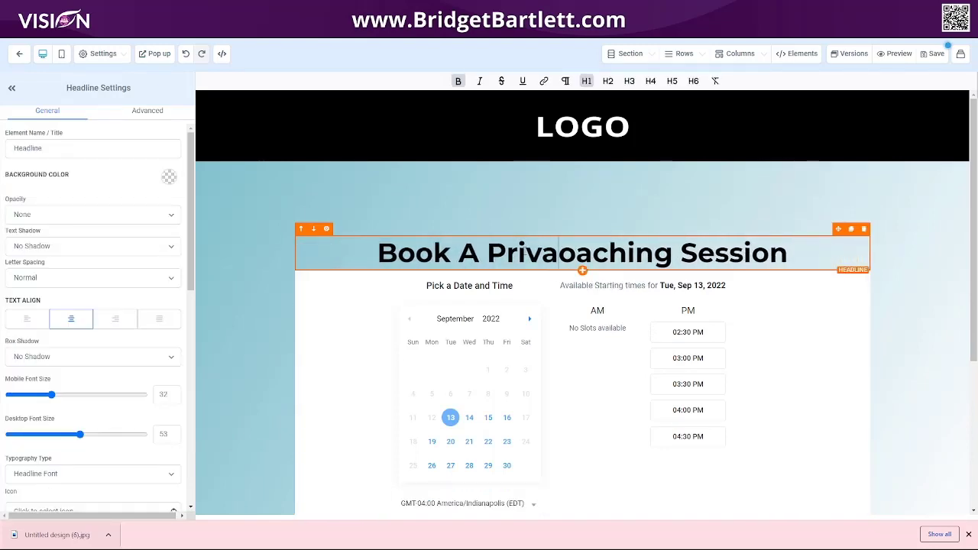
text(tew)
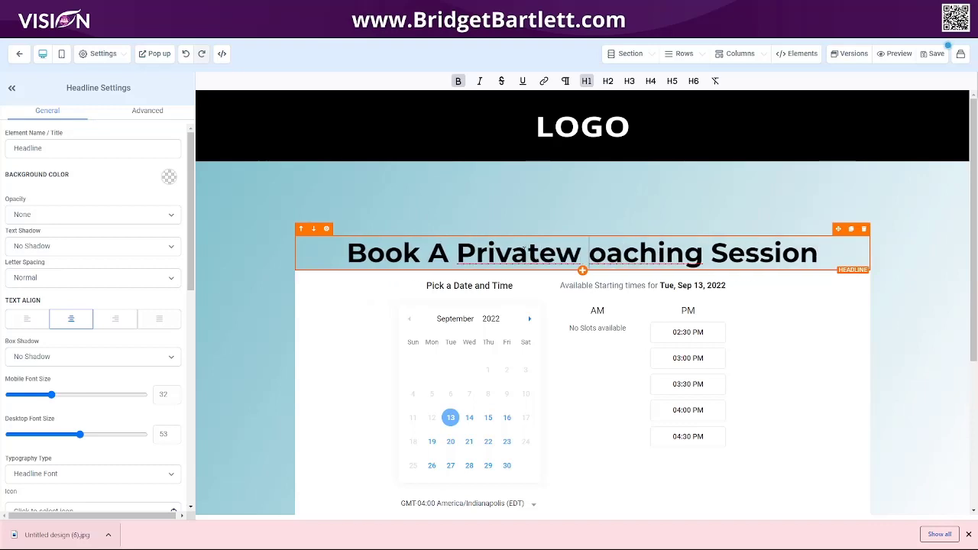
key(BackSpace)
key(BackSpace)
key(BackSpace)
text(e C)
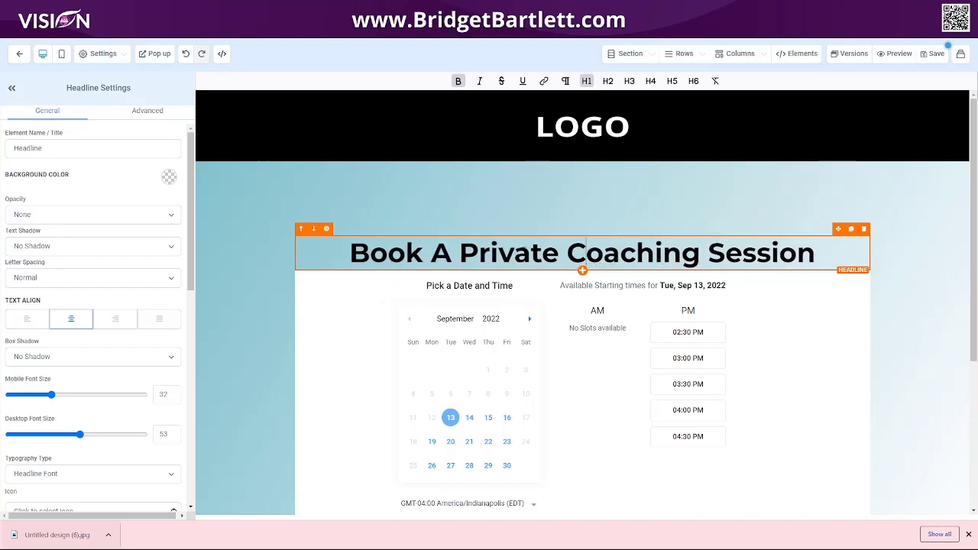
click(908, 334)
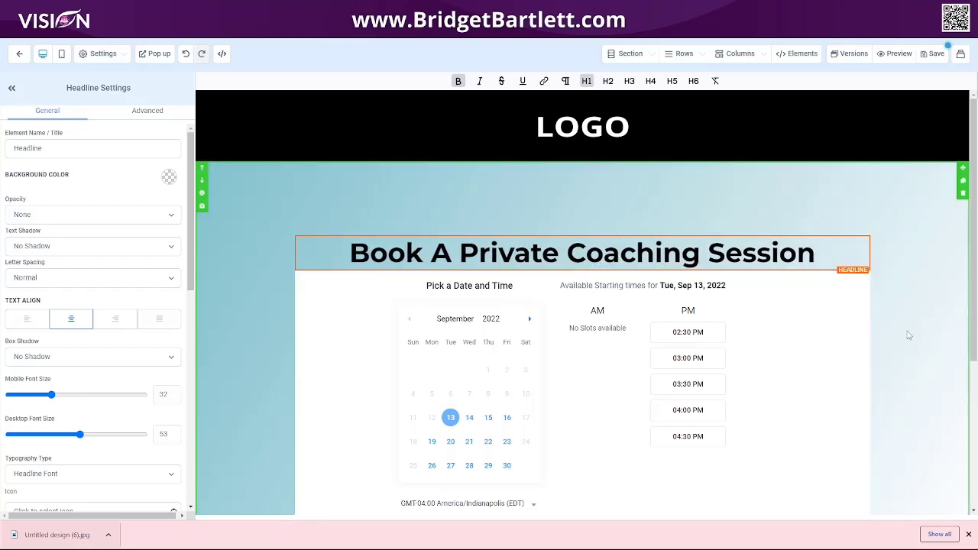
Check the embedded booking calendar, save the Upsell page and return to the funnel's steps.
click(605, 315)
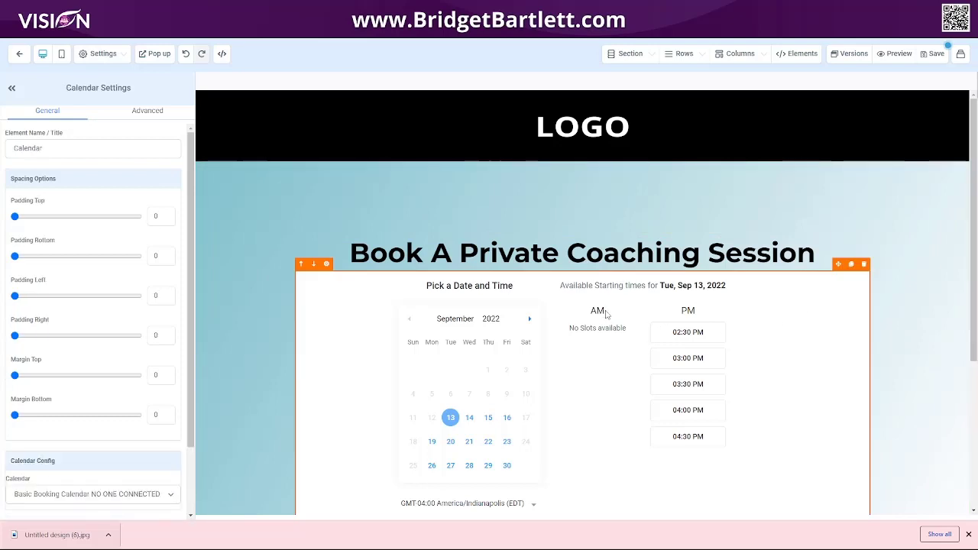
scroll(575, 302, down, 1)
scroll(575, 302, down, 2)
scroll(585, 286, up, 2)
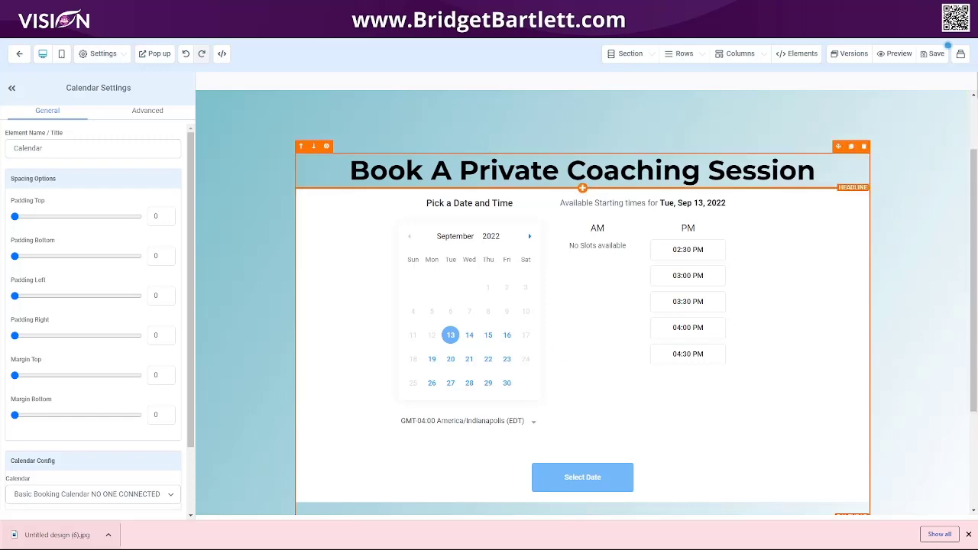
click(934, 54)
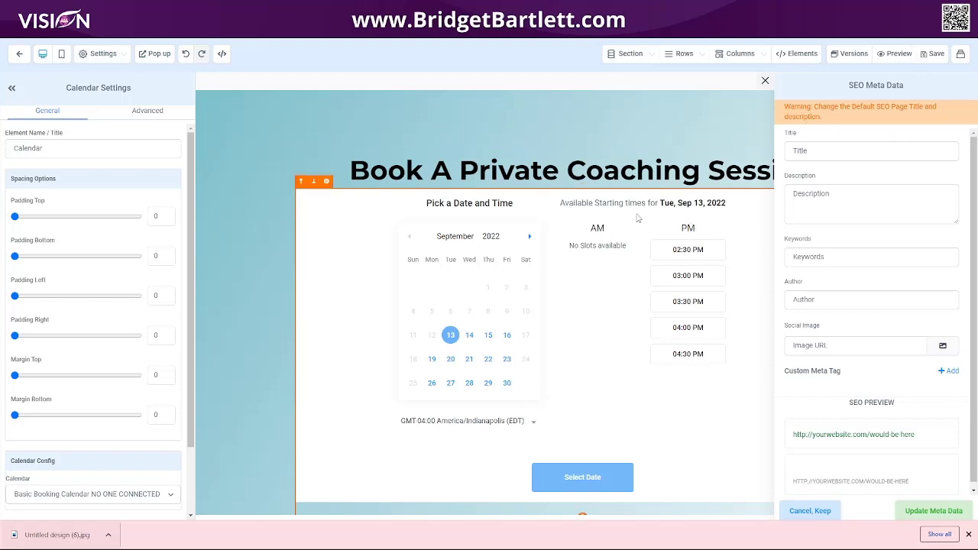
click(19, 57)
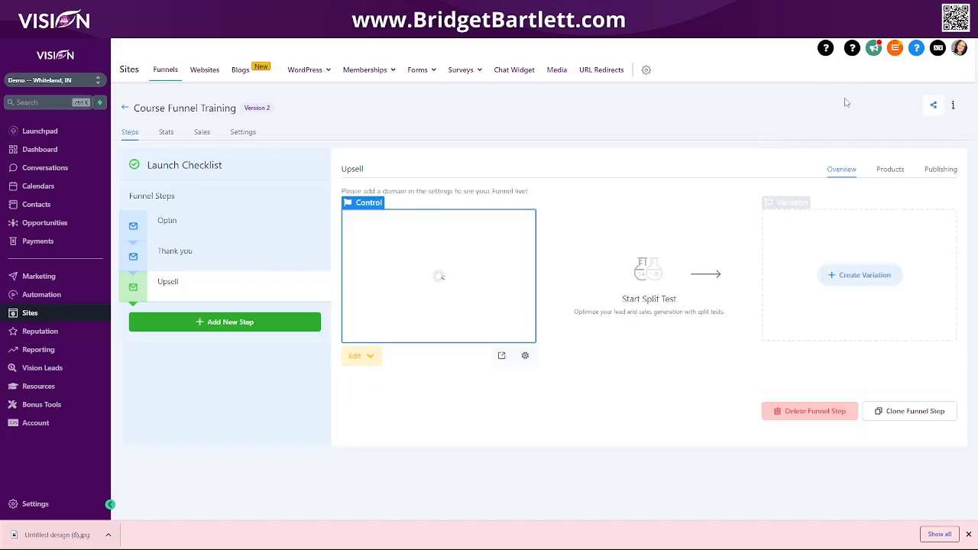
Open the help library and look through the Memberships article "How to Build and Edit an Offer in Memberships".
click(851, 55)
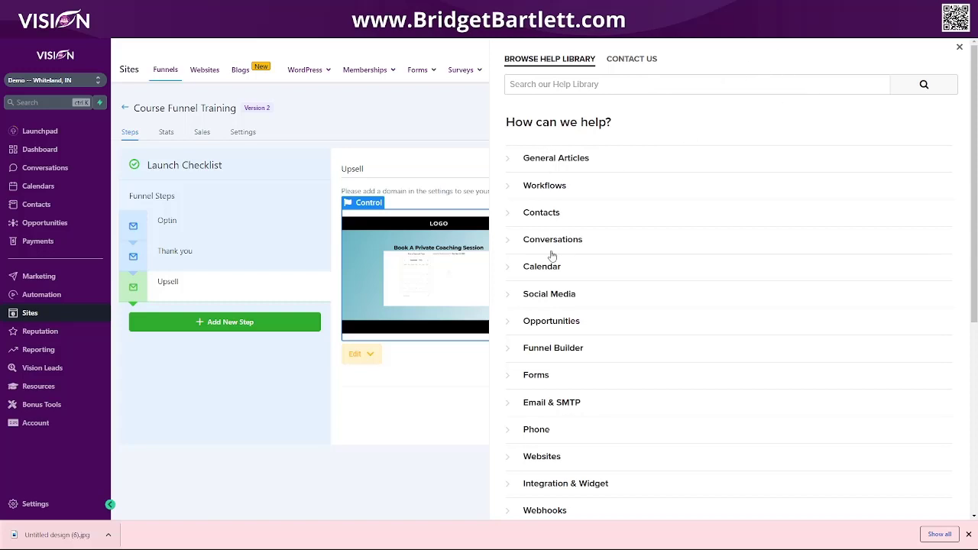
scroll(552, 256, down, 2)
scroll(552, 257, down, 3)
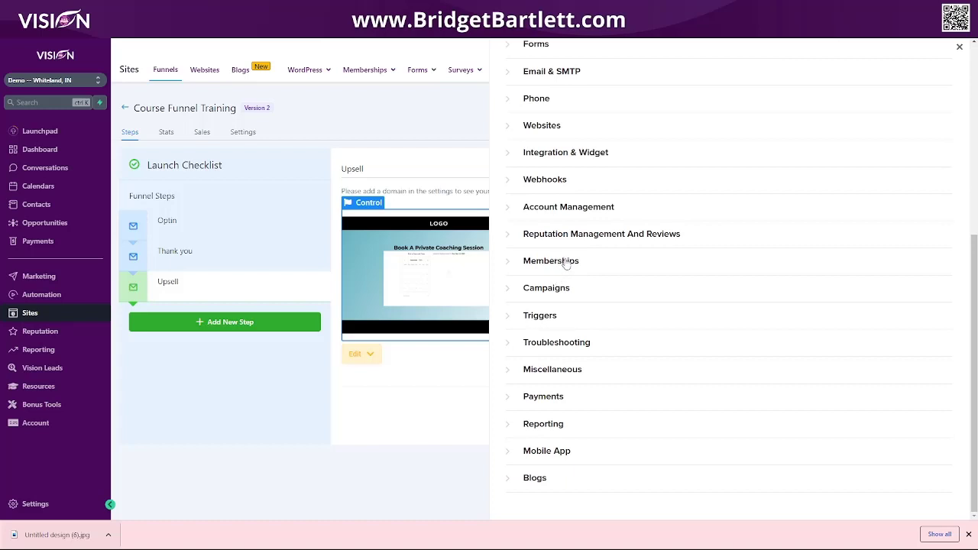
click(556, 257)
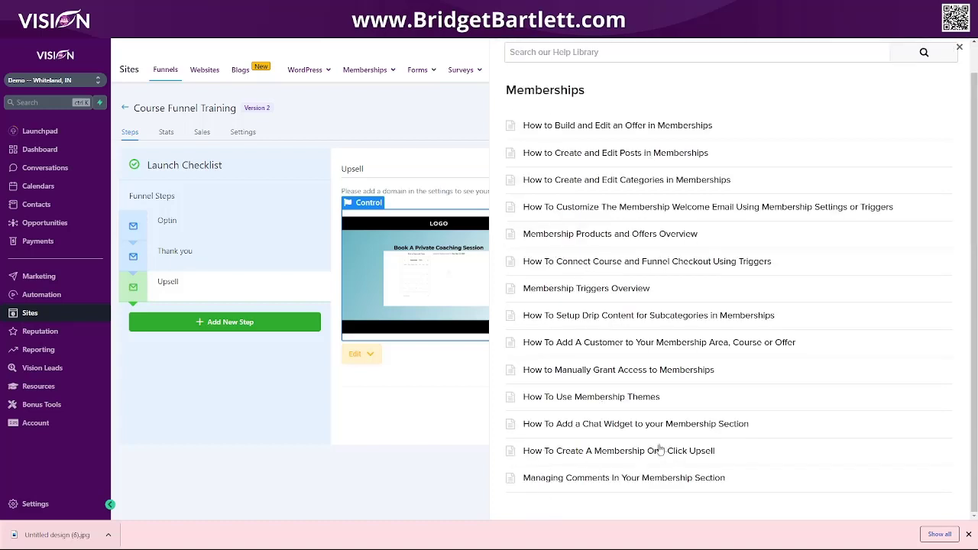
scroll(627, 429, up, 1)
click(577, 157)
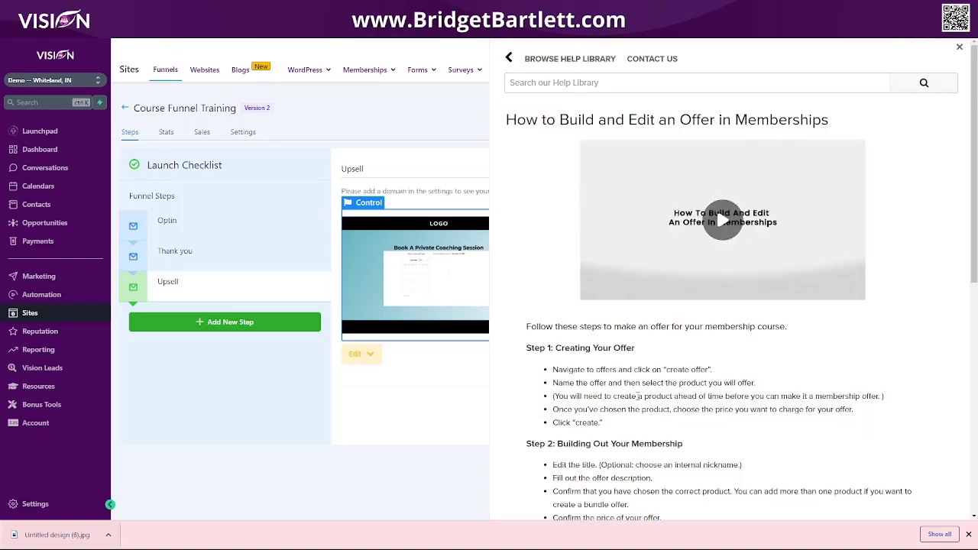
scroll(750, 142, down, 6)
scroll(685, 386, up, 6)
click(508, 58)
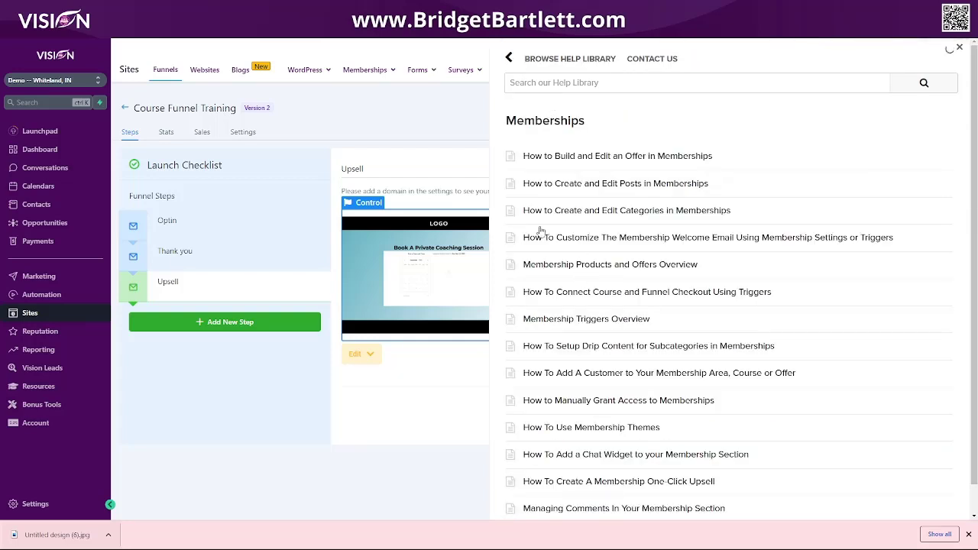
Look through the help article "How To Set Up Calendar And Appointment Booking Triggers" and the Contact Us options, then close the help library.
click(510, 59)
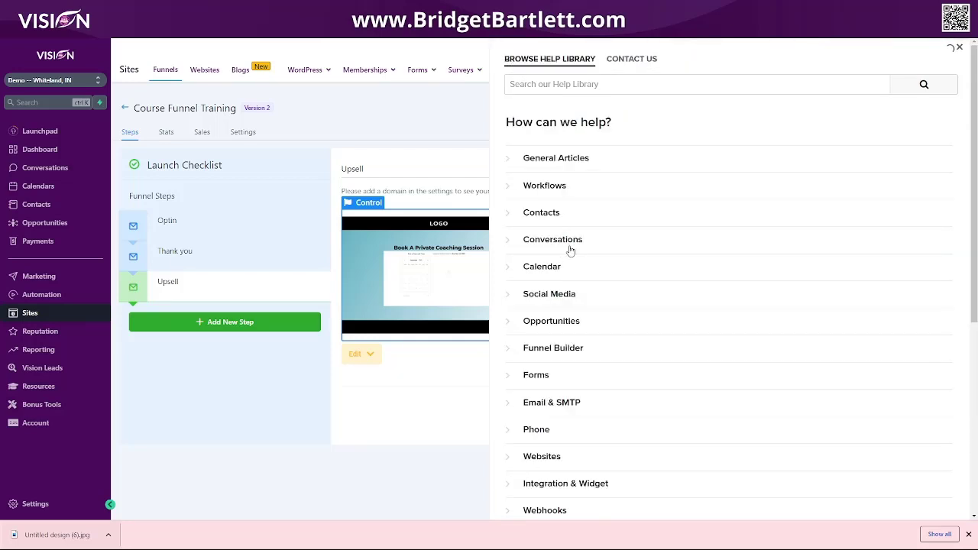
click(550, 267)
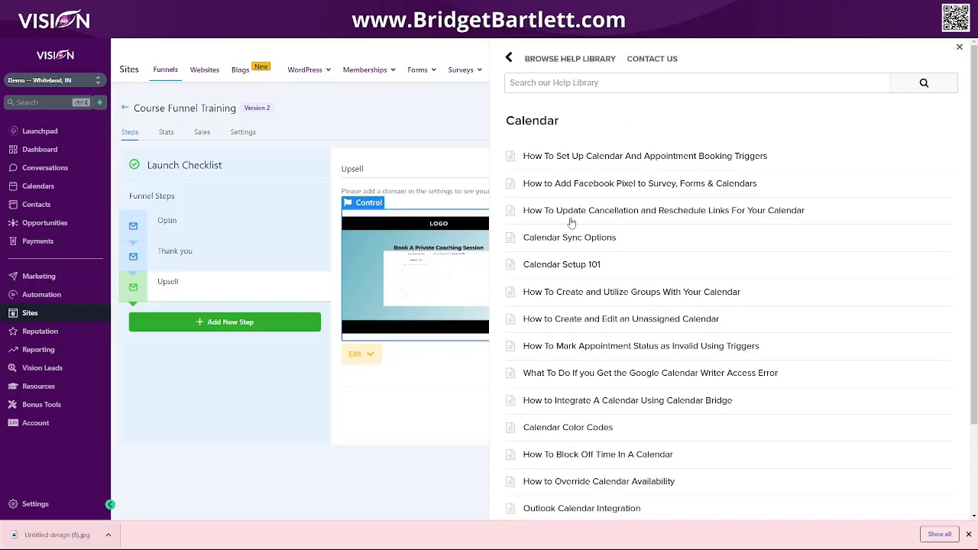
scroll(576, 230, down, 3)
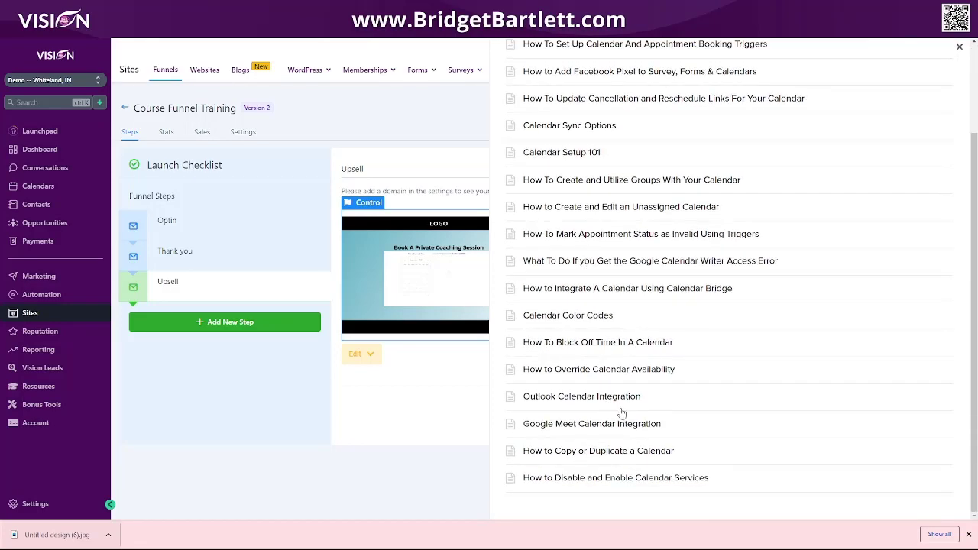
scroll(620, 413, up, 3)
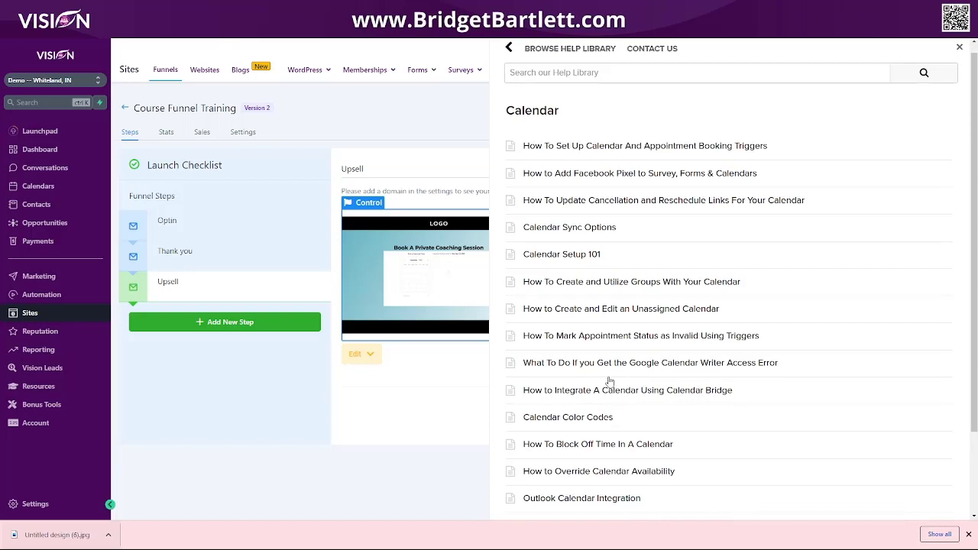
click(557, 147)
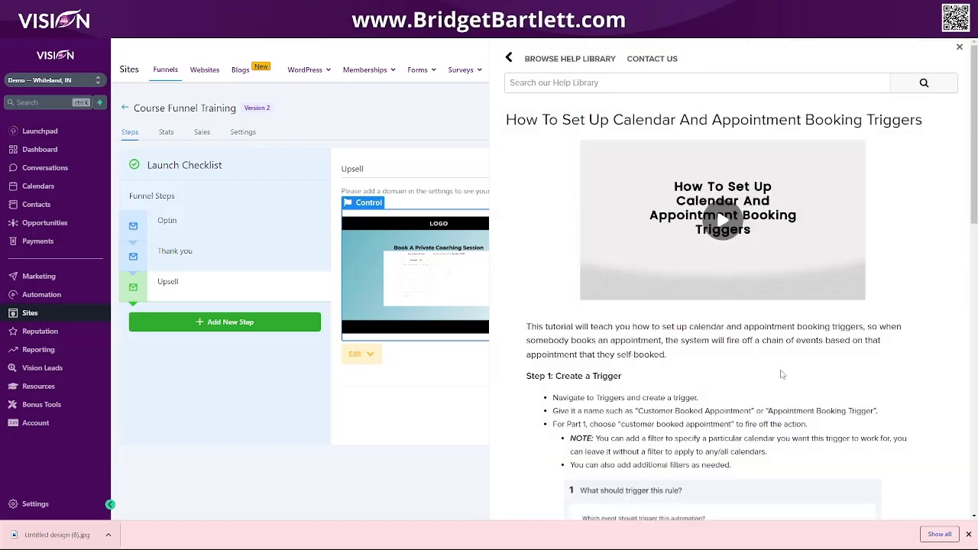
scroll(668, 240, down, 4)
scroll(667, 240, down, 1)
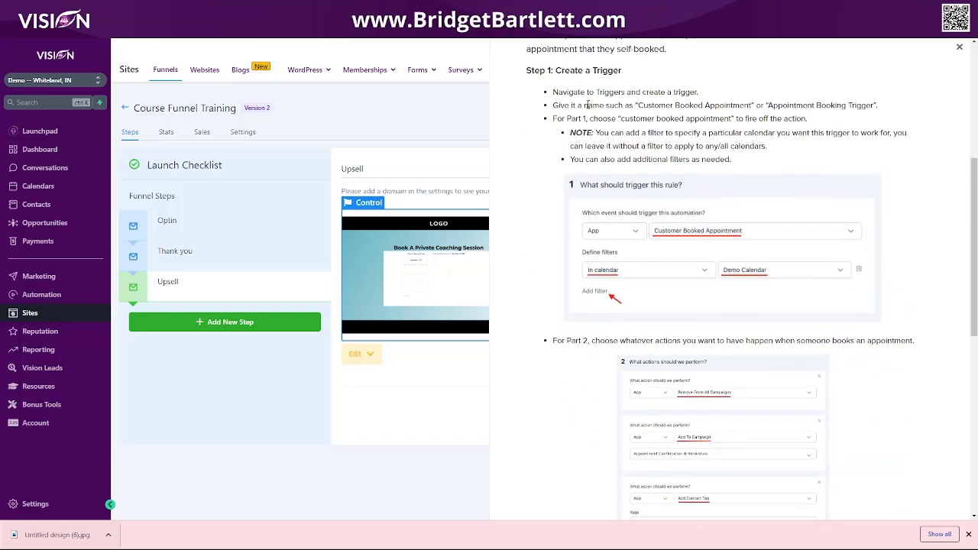
scroll(810, 468, down, 3)
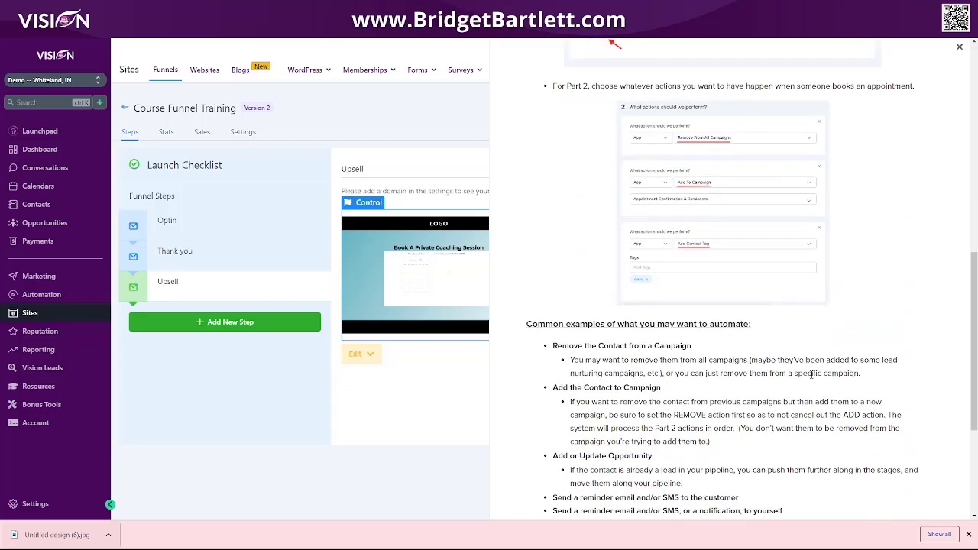
scroll(845, 327, up, 10)
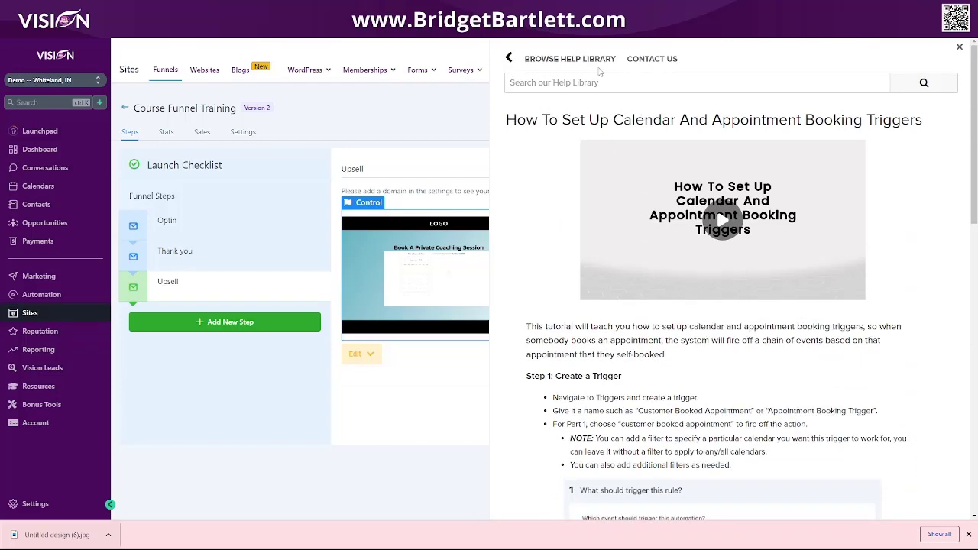
click(651, 67)
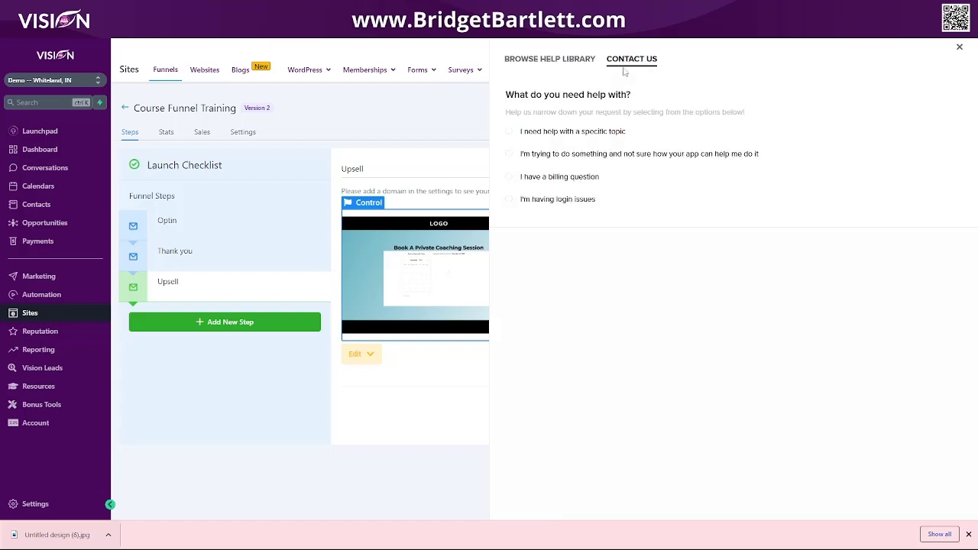
click(960, 47)
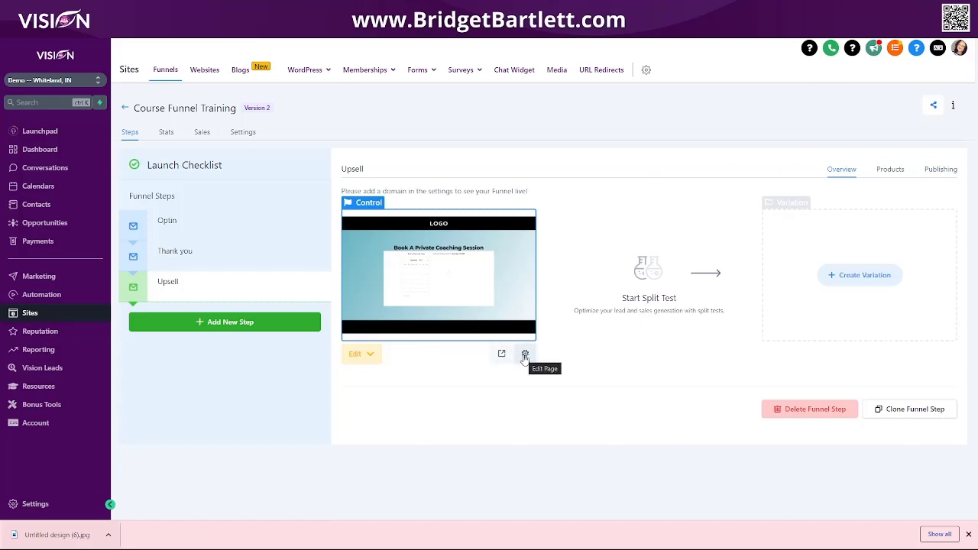
Preview the live Upsell page and return to the Course Funnel Training steps.
click(501, 354)
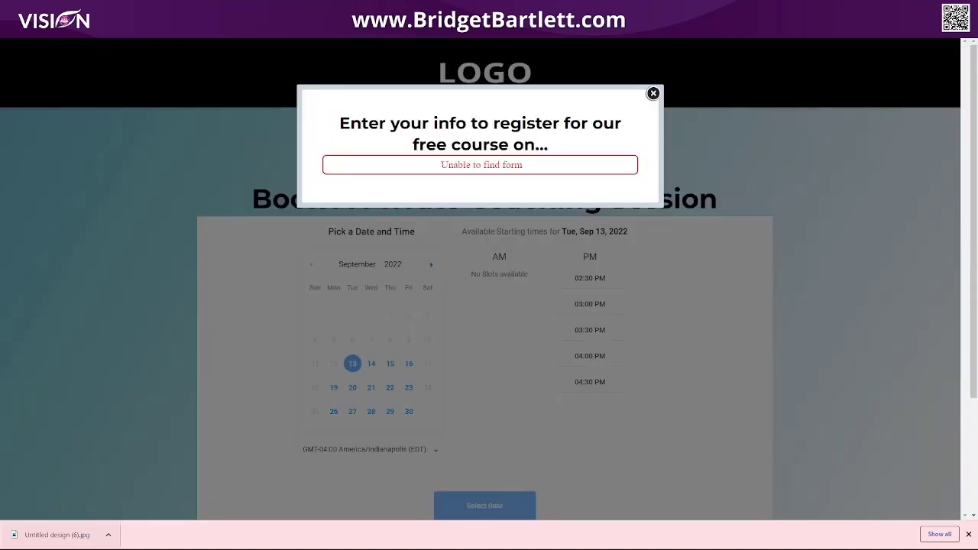
click(392, 11)
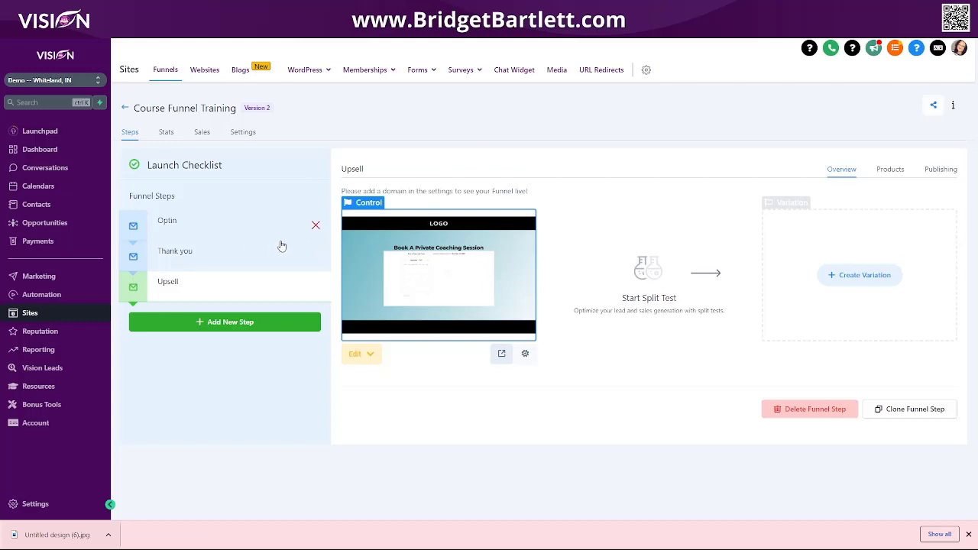
Open the Day 1 post under Onboarding in the Training membership product.
mouse_move(367, 70)
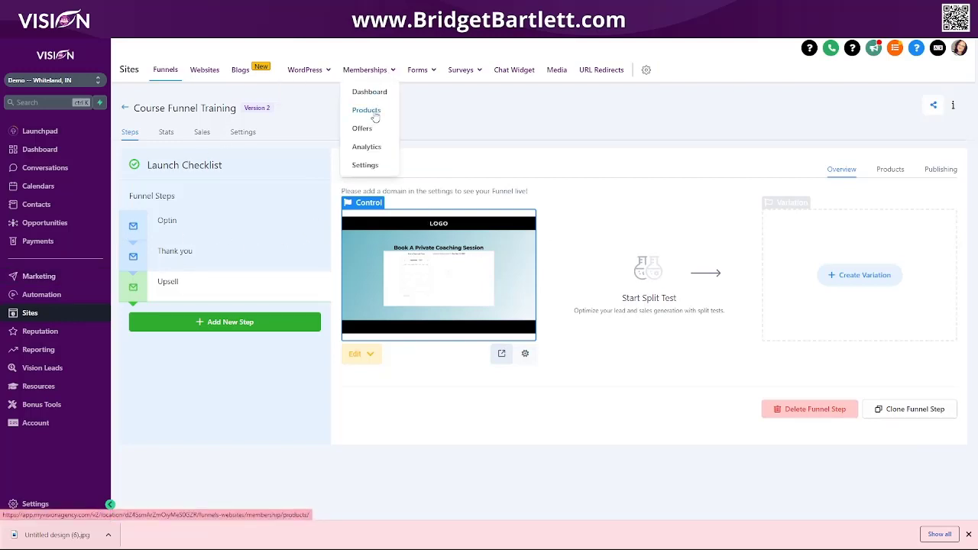
click(371, 109)
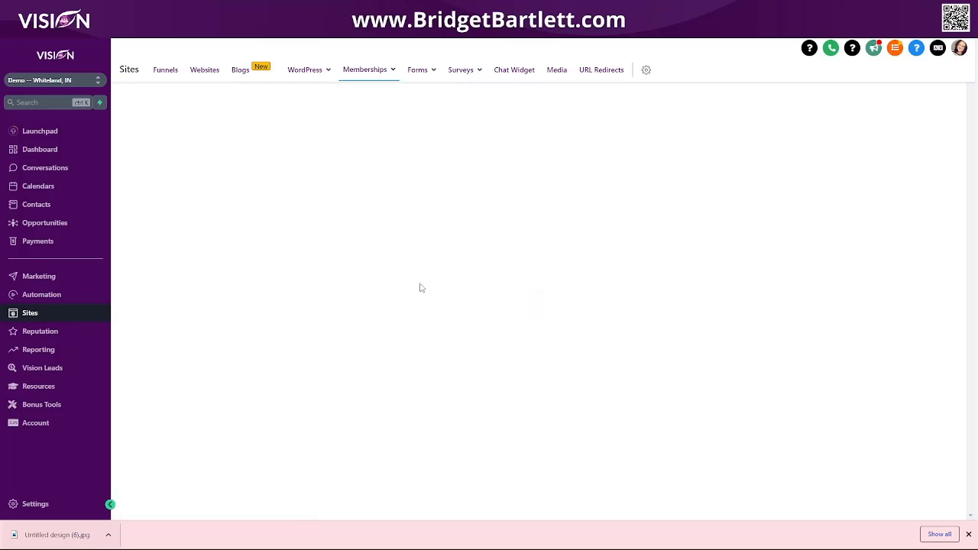
click(278, 271)
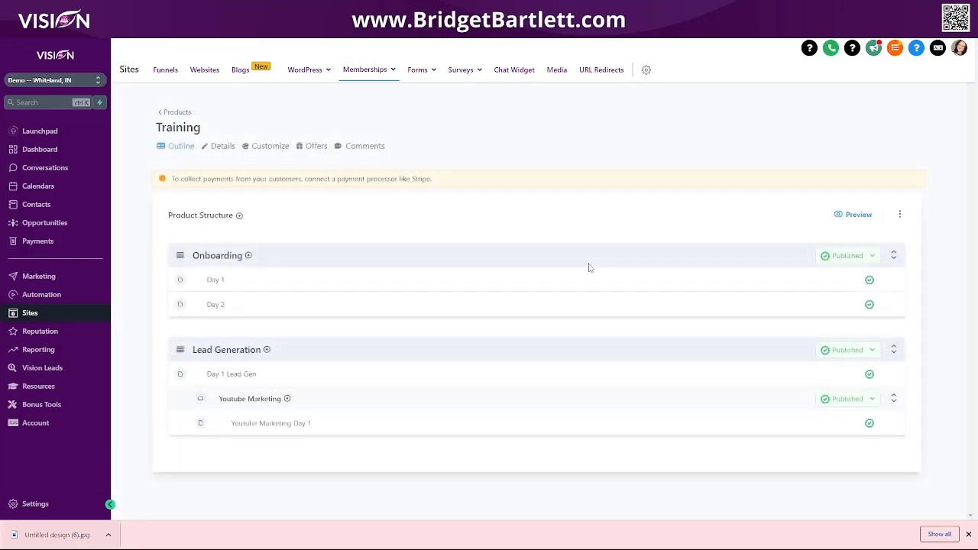
click(216, 282)
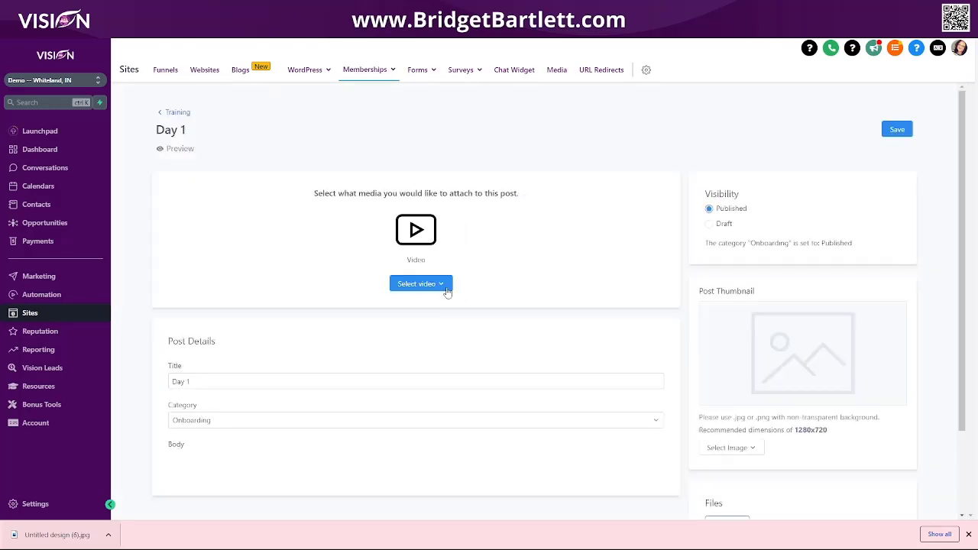
Enter "Book a private coaching session here." as the body text of the Day 1 post.
scroll(488, 371, down, 3)
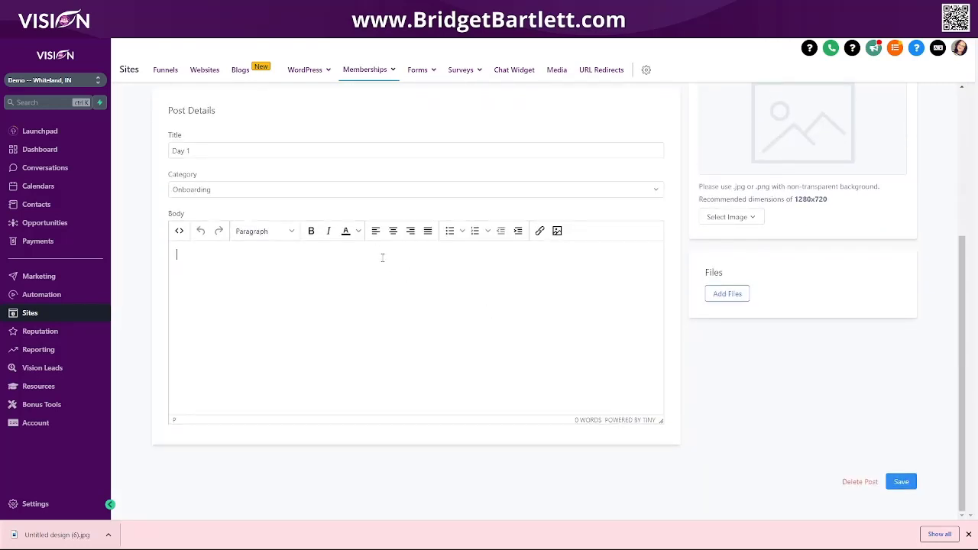
mouse_move(679, 539)
text(od)
text(k a pr)
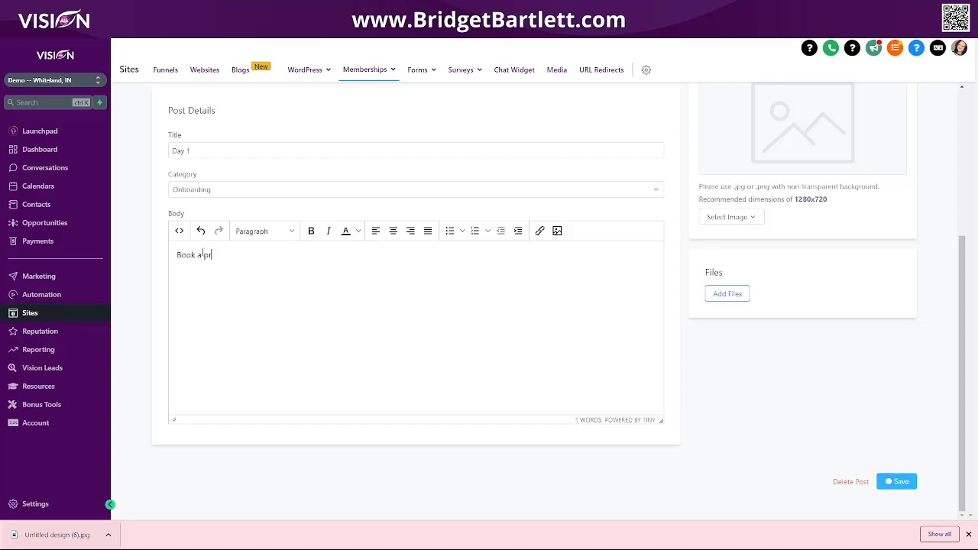
text(ivate coaching session here.)
drag(176, 255, 320, 259)
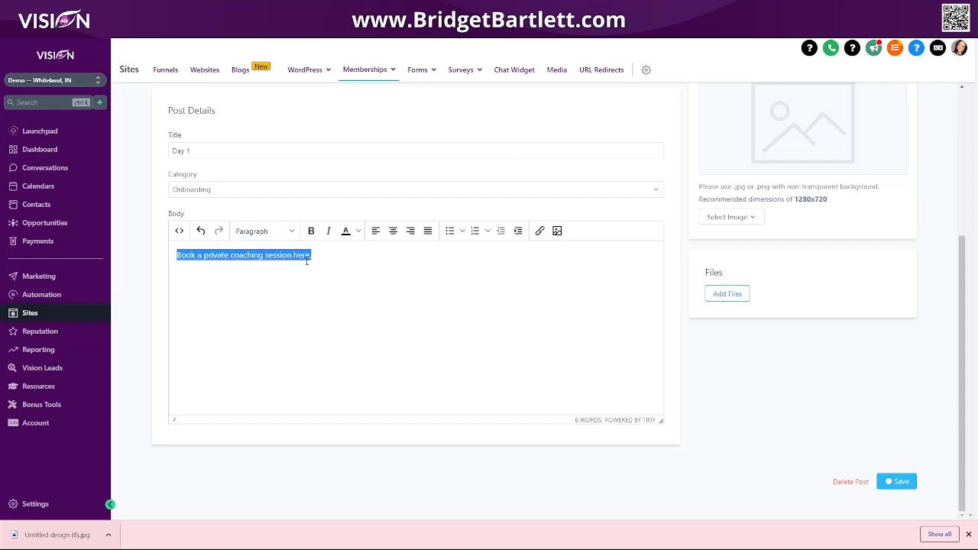
click(233, 256)
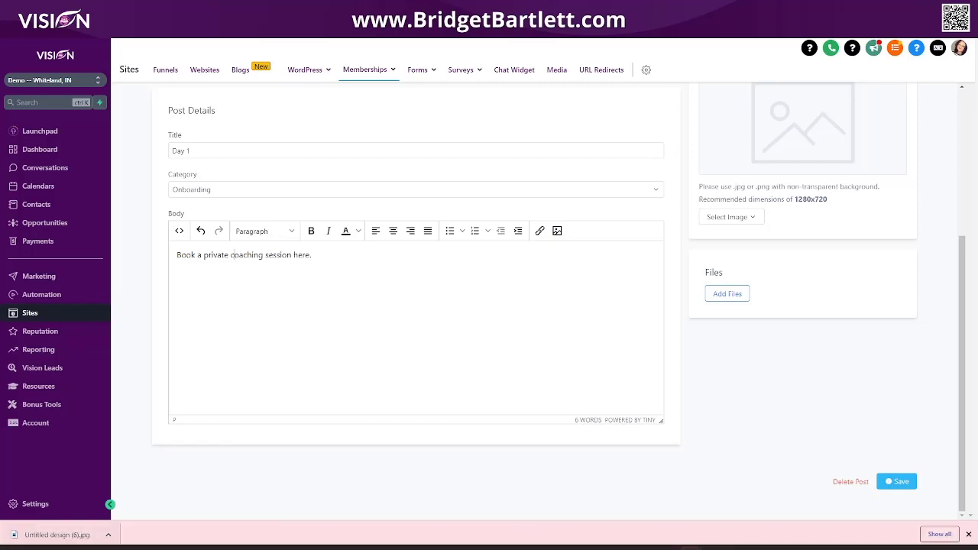
Switch to YouTube in a new tab and copy the embed code of the live video "Create an online course with High Level".
key(ctrl+t)
click(305, 26)
text(yout)
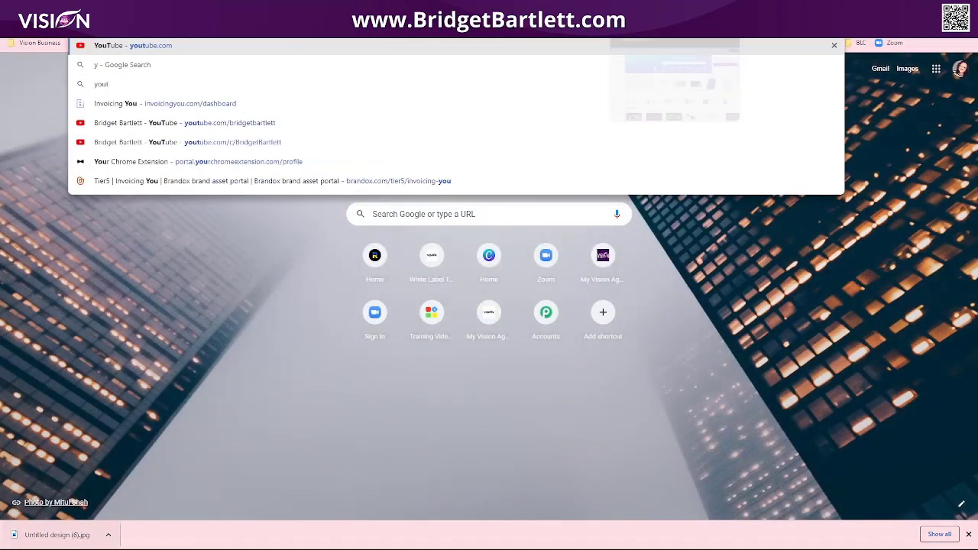
key(Return)
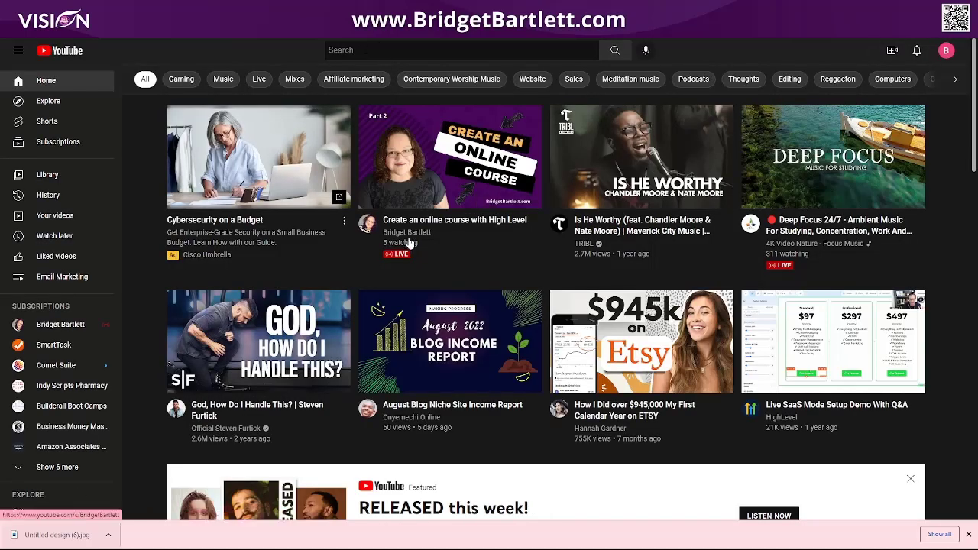
click(408, 242)
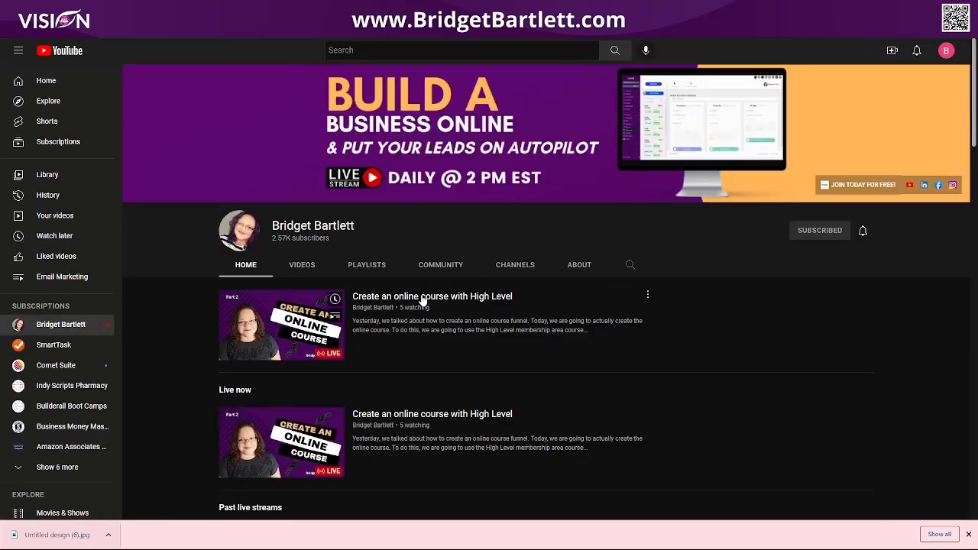
click(423, 298)
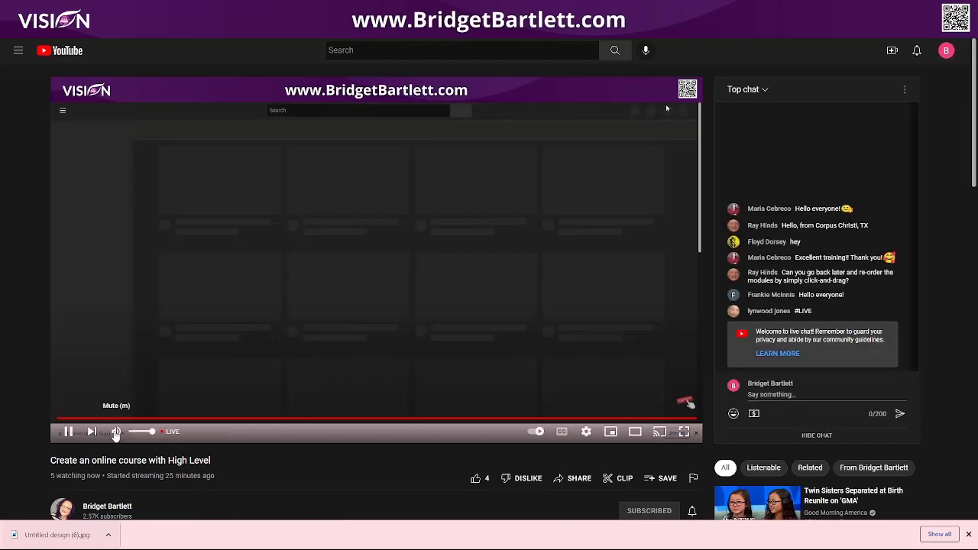
scroll(428, 456, down, 1)
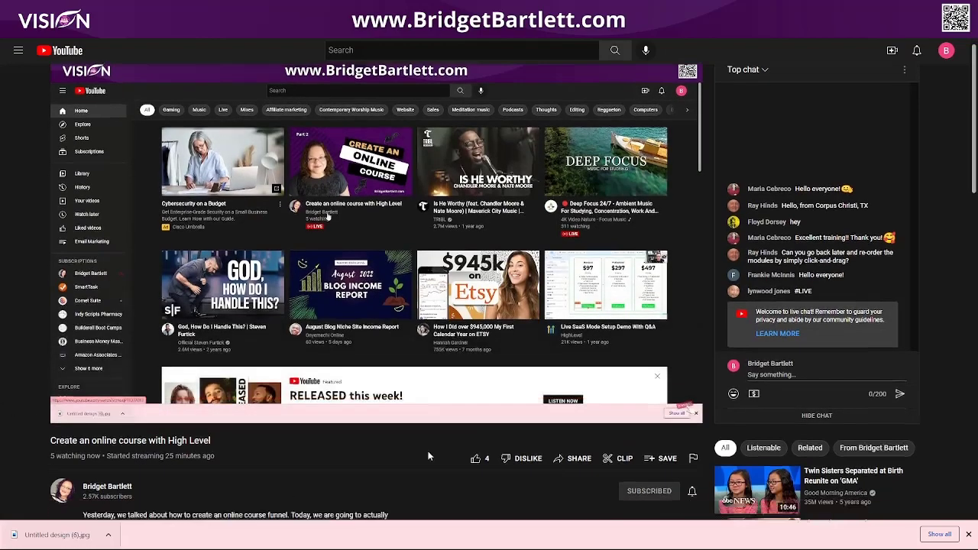
scroll(427, 456, down, 3)
click(571, 277)
click(385, 280)
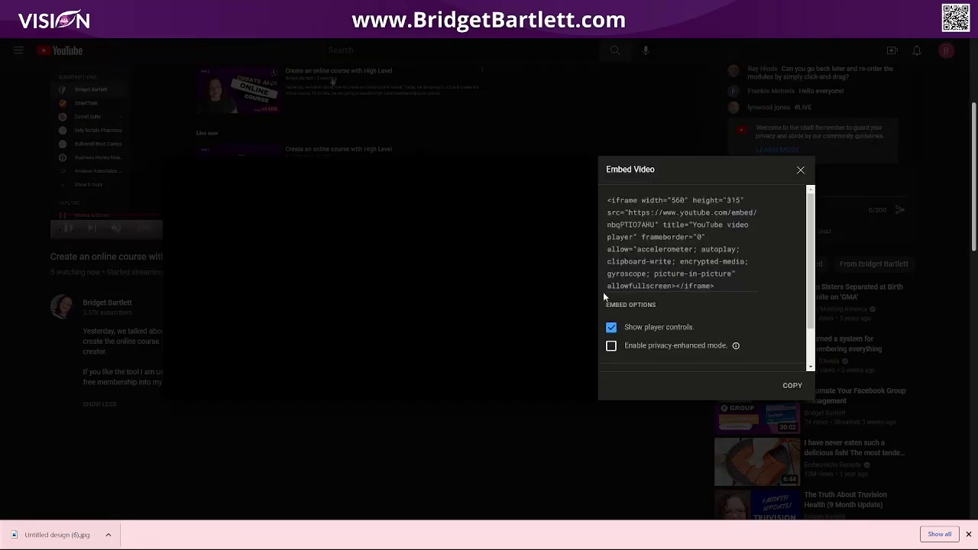
click(791, 386)
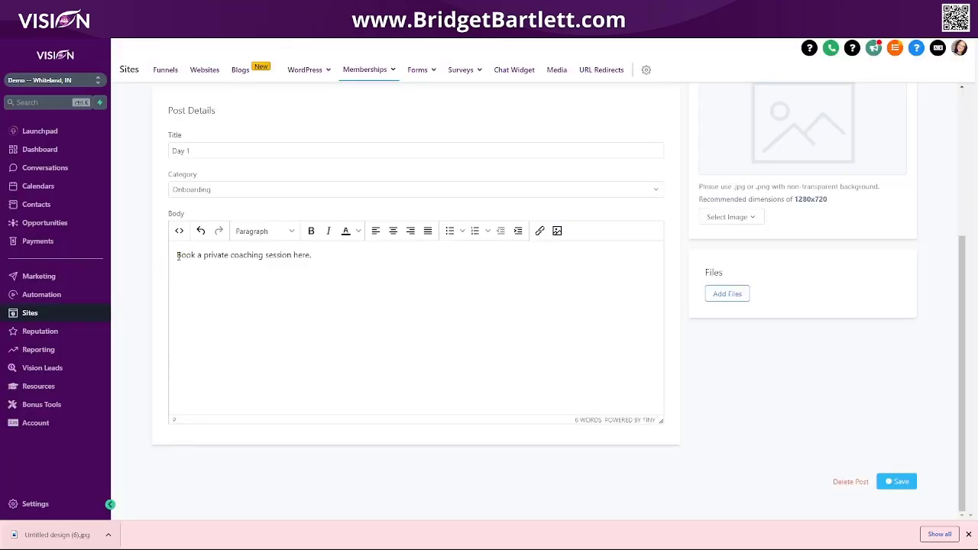
Insert the copied YouTube embed code above the coaching sentence in the body's source code and remove an extra blank line below the video.
key(Return)
key(Return)
key(Return)
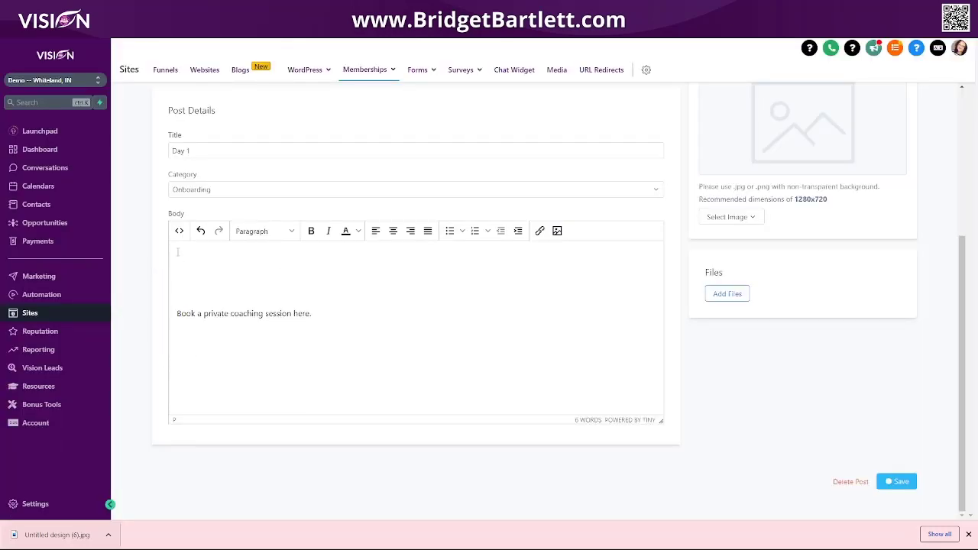
click(178, 230)
drag(317, 179, 243, 174)
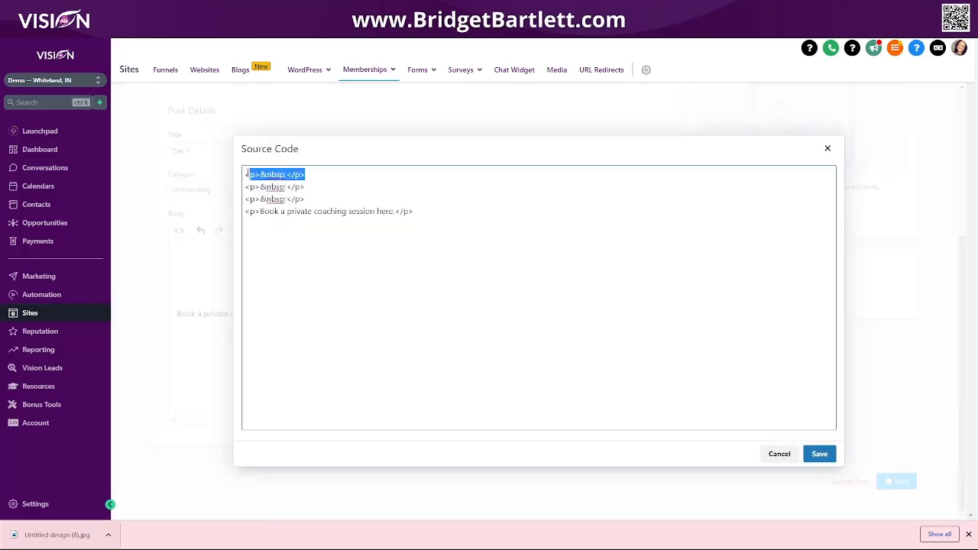
key(ctrl+v)
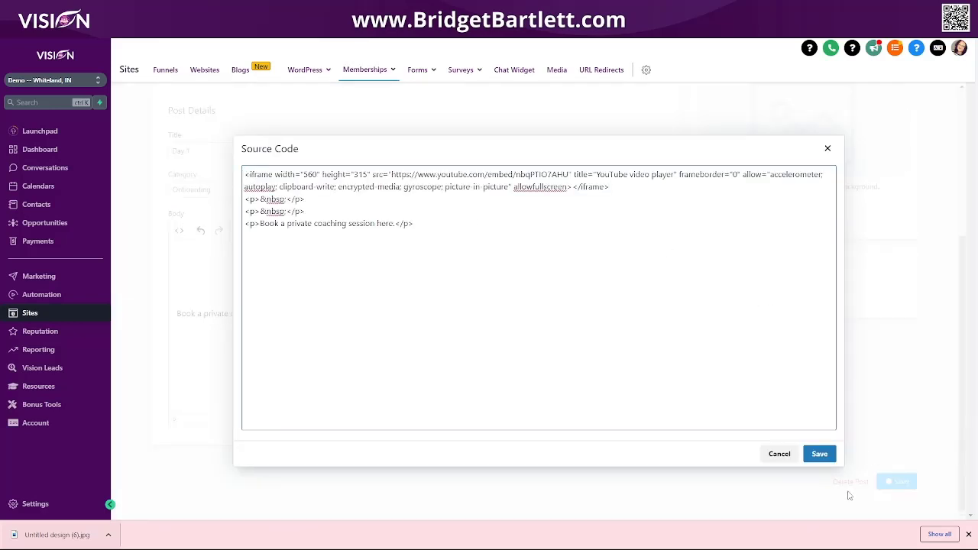
click(818, 454)
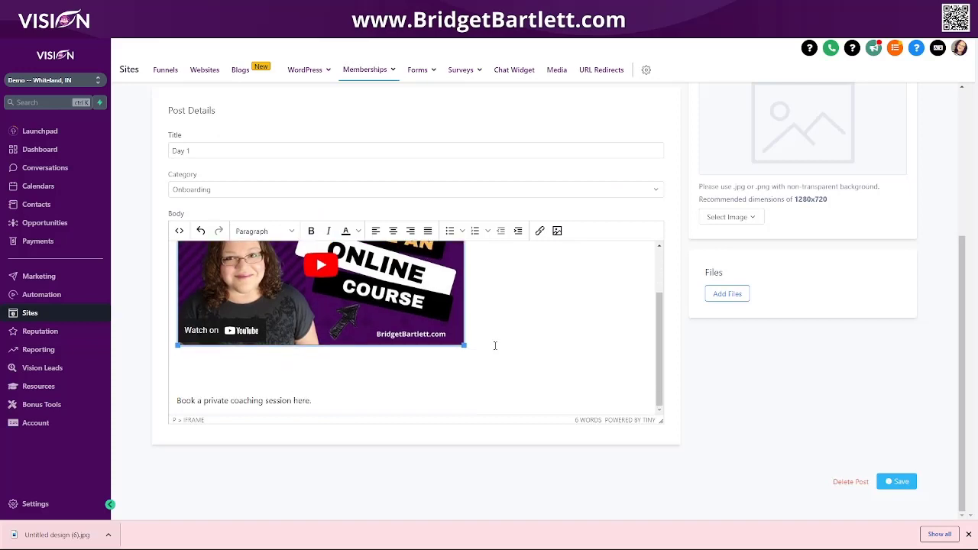
click(184, 368)
key(Delete)
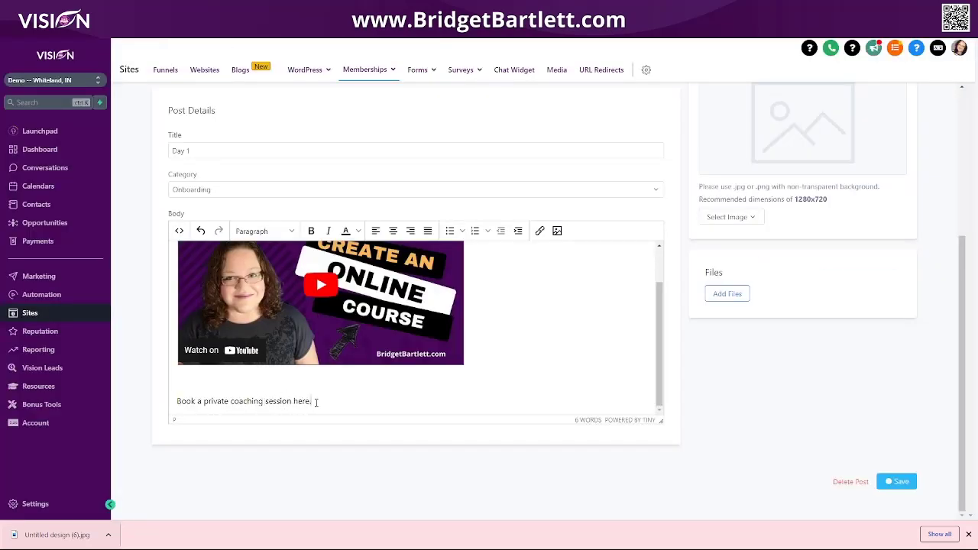
Link the word "here" in the coaching sentence to the Upsell page's preview URL, set to open in a new window.
double_click(293, 403)
click(540, 230)
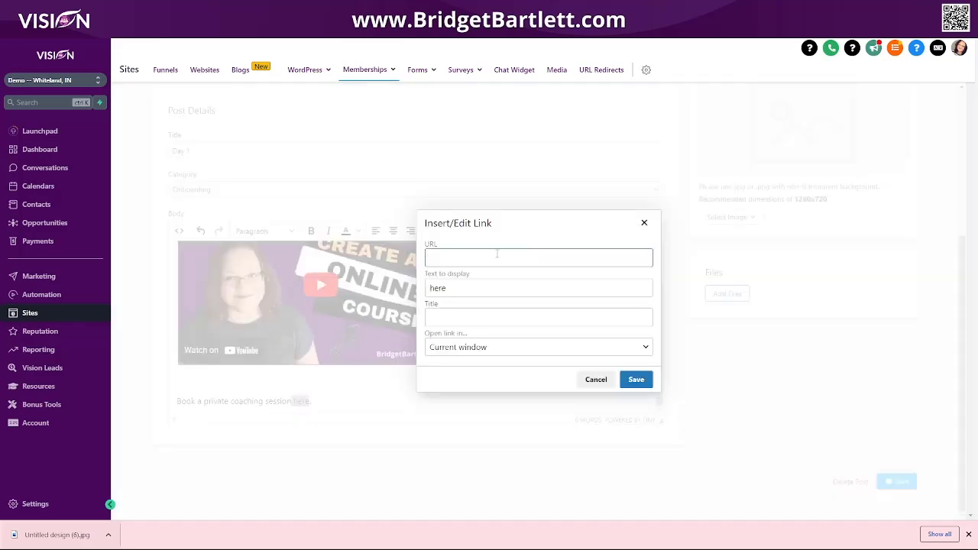
key(ctrl+v)
click(502, 278)
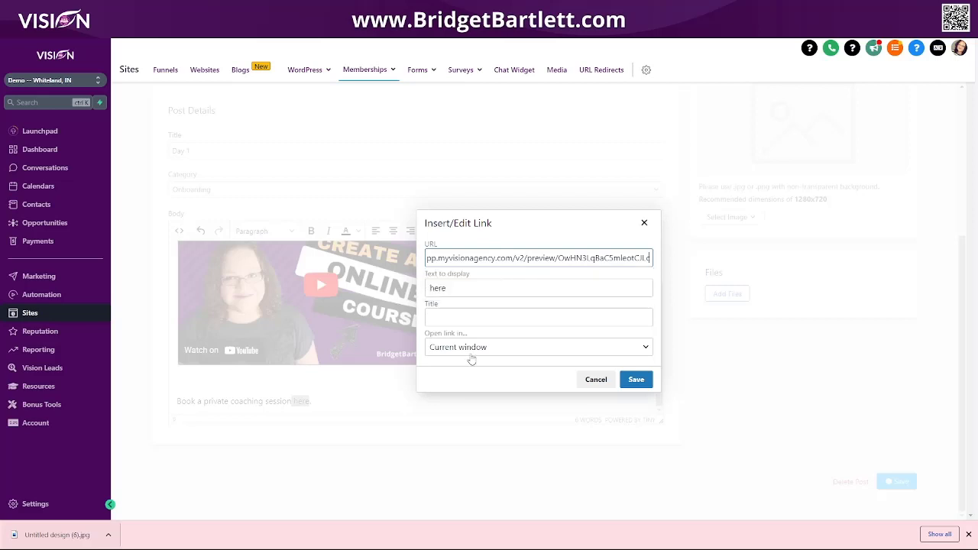
click(472, 348)
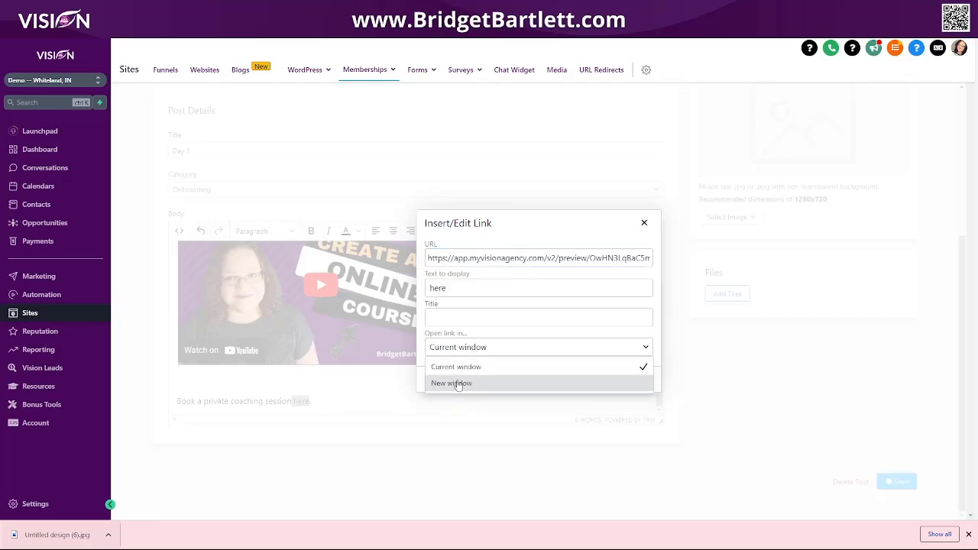
click(456, 384)
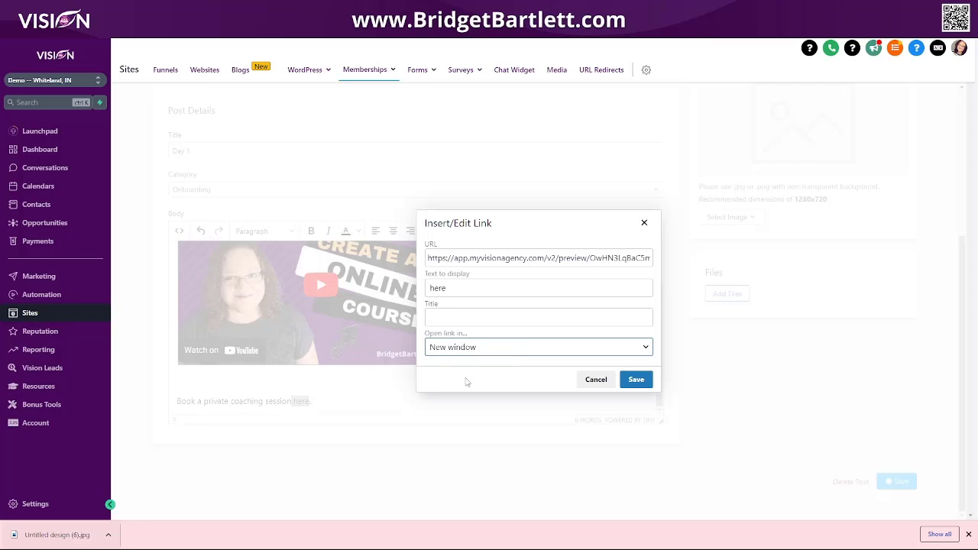
click(635, 382)
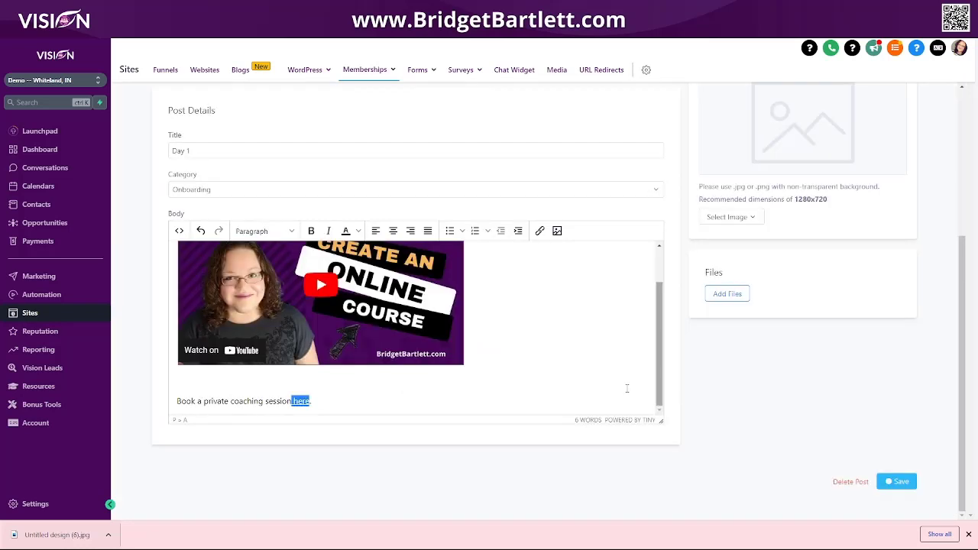
click(412, 385)
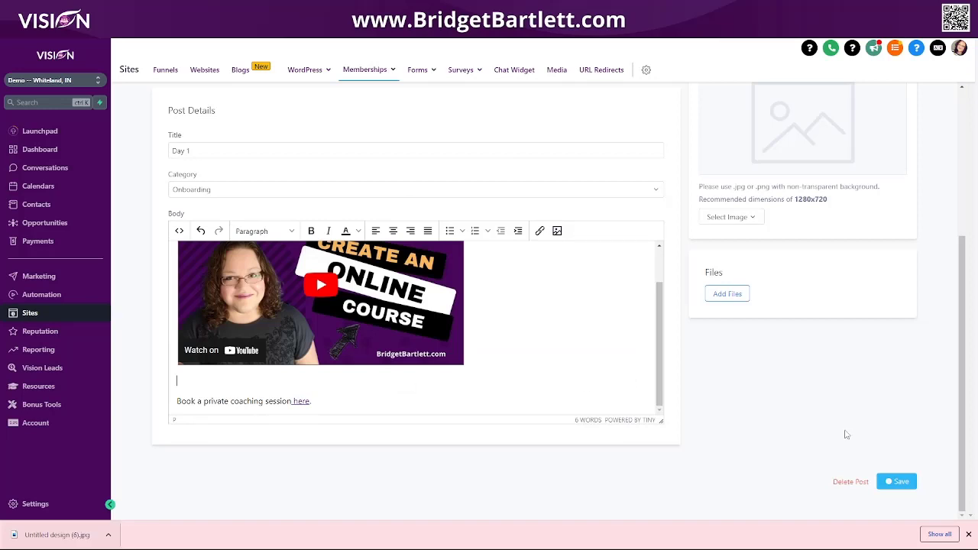
Save the Day 1 post with its embedded video and booking link, and dismiss the notification.
click(898, 483)
scroll(590, 429, up, 2)
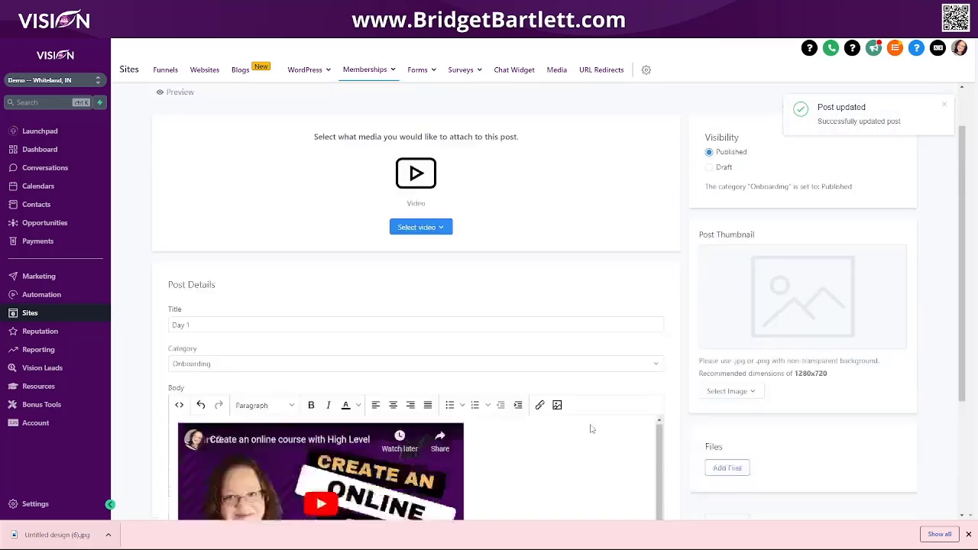
scroll(590, 429, up, 1)
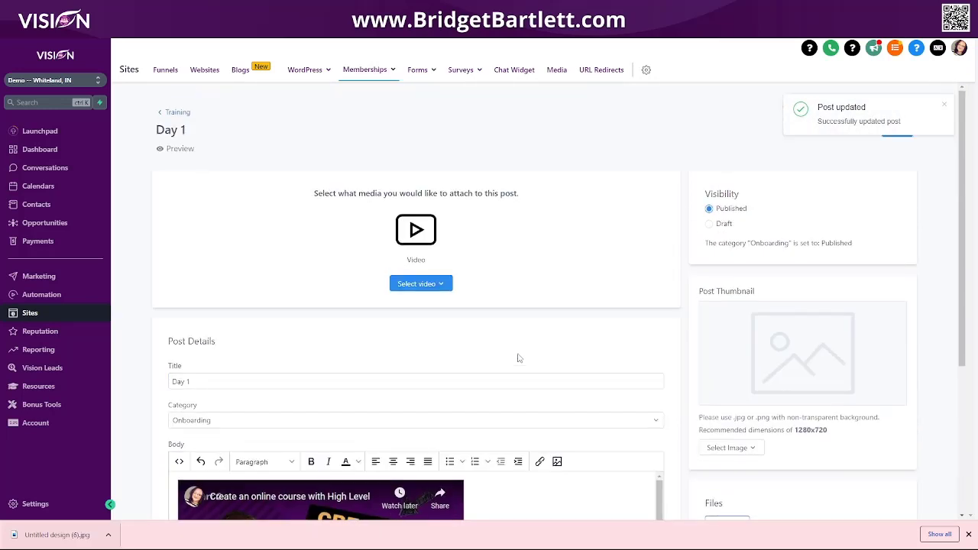
click(951, 106)
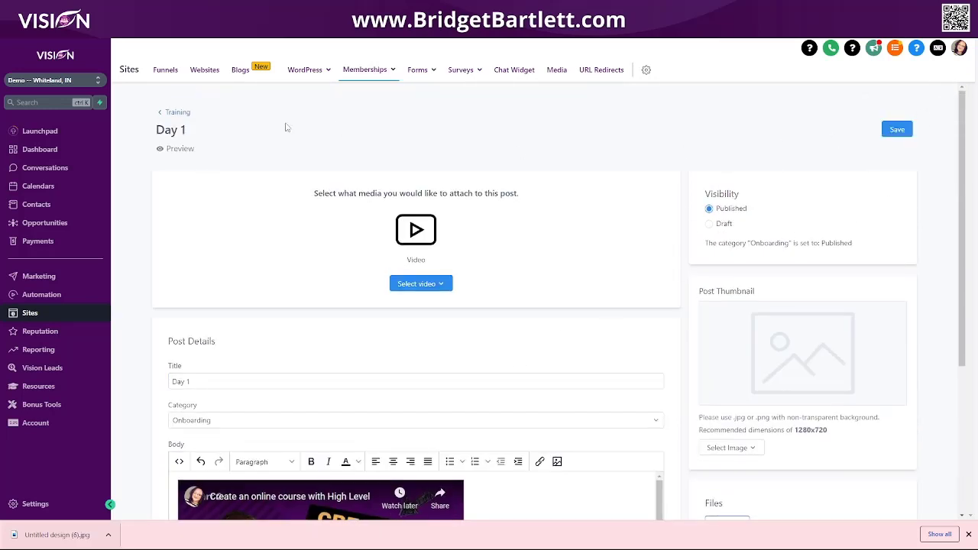
Preview the Day 1 post, test its "here" link to the coaching booking page, and save the post again in the editor.
click(181, 149)
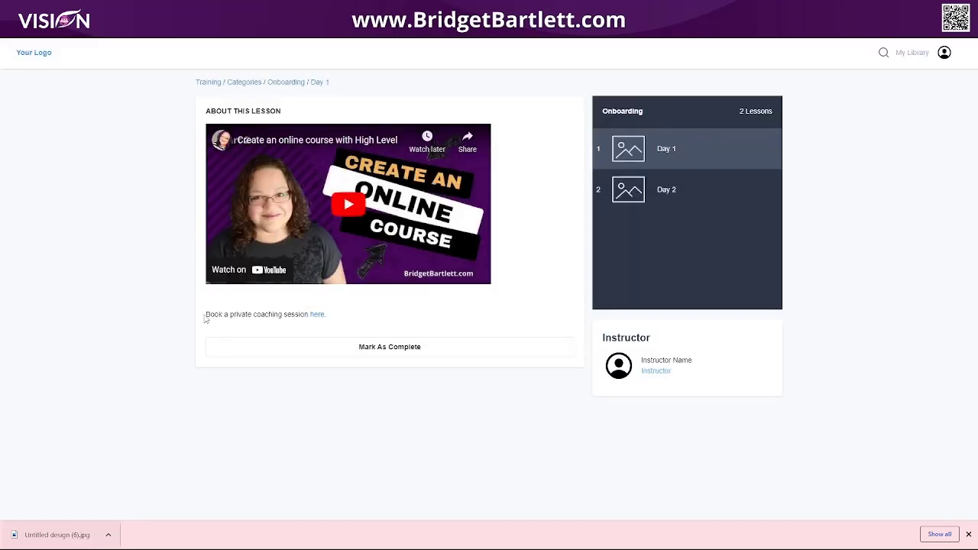
click(316, 314)
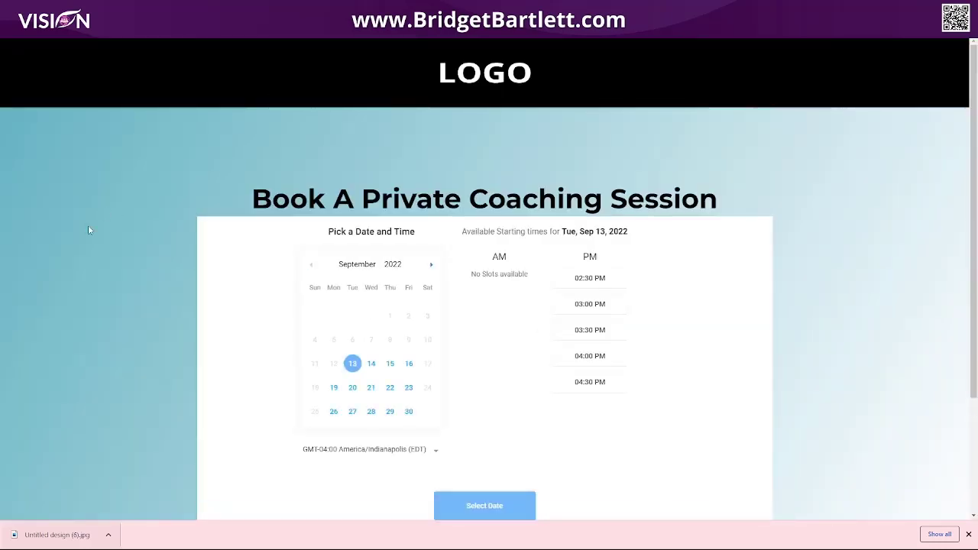
scroll(841, 282, down, 3)
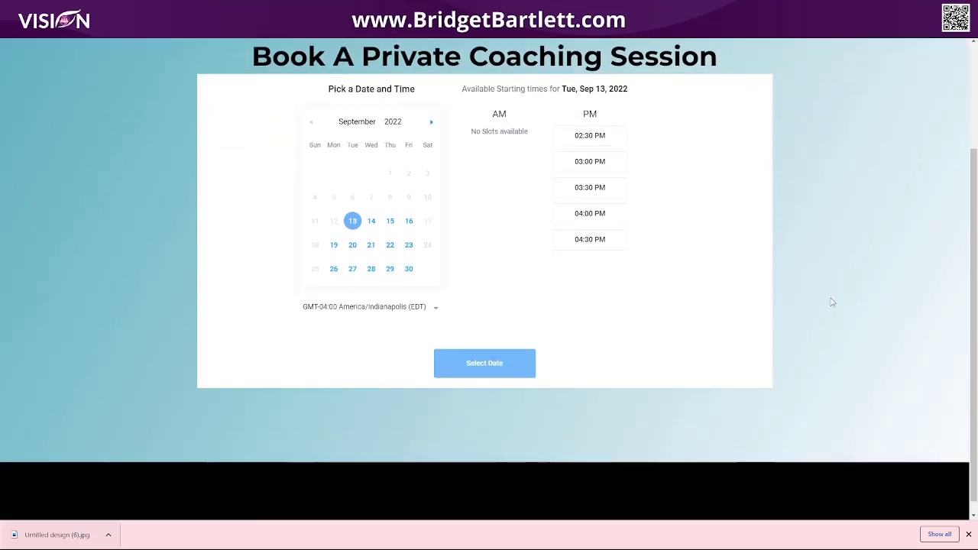
scroll(830, 301, up, 3)
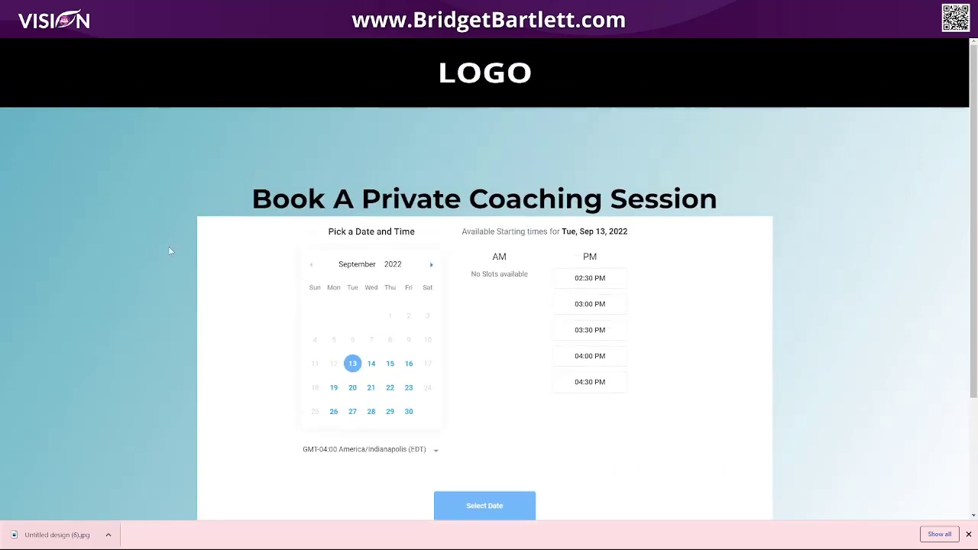
mouse_move(217, 38)
click(217, 11)
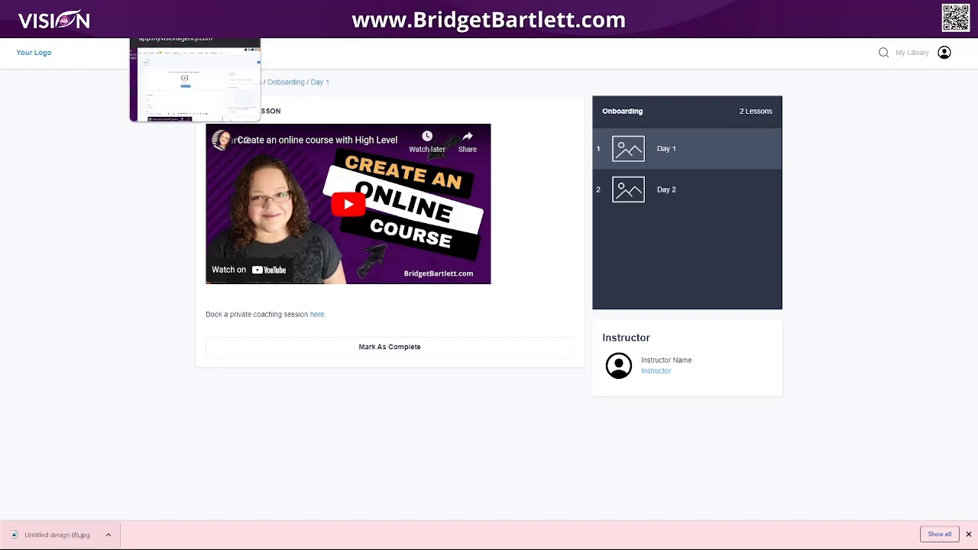
click(183, 10)
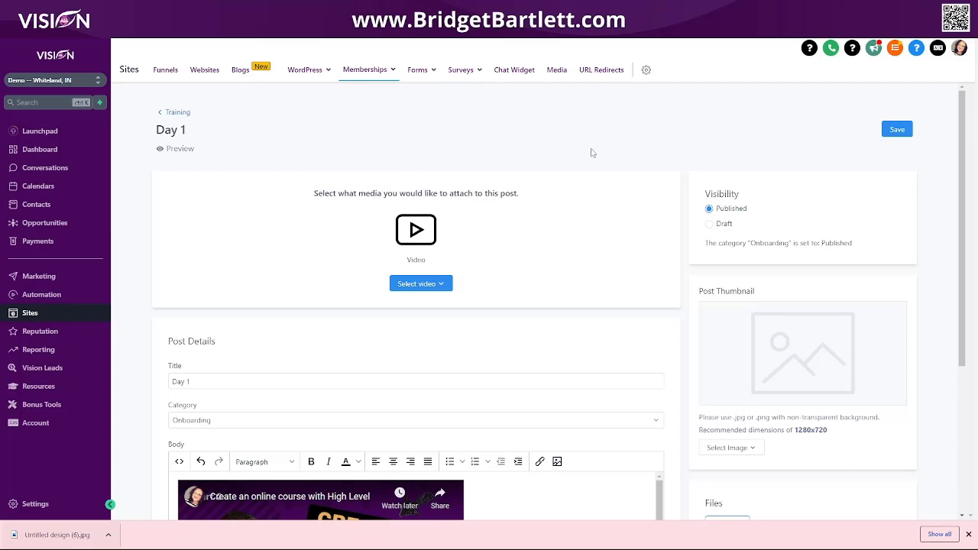
click(899, 132)
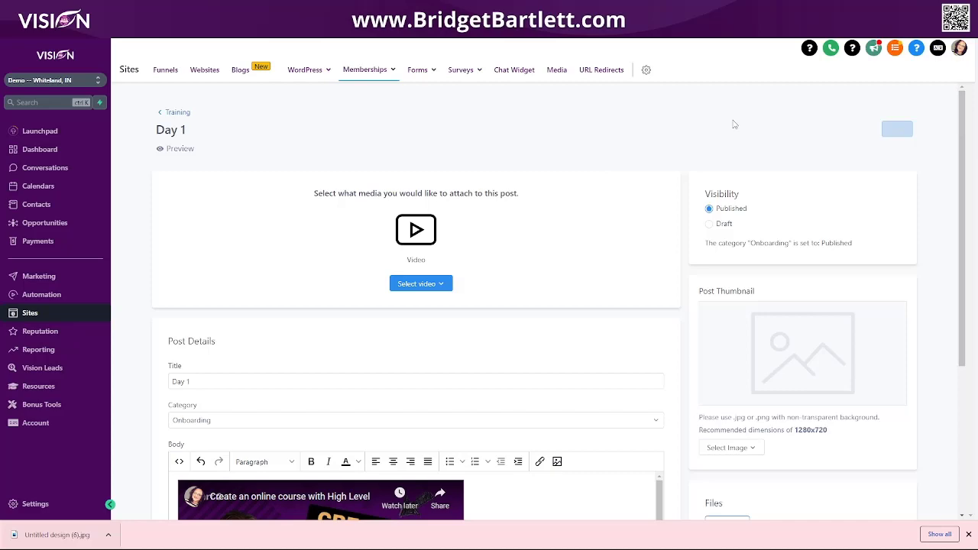
Open the help library and look through the list of Calendar articles.
click(852, 51)
click(524, 132)
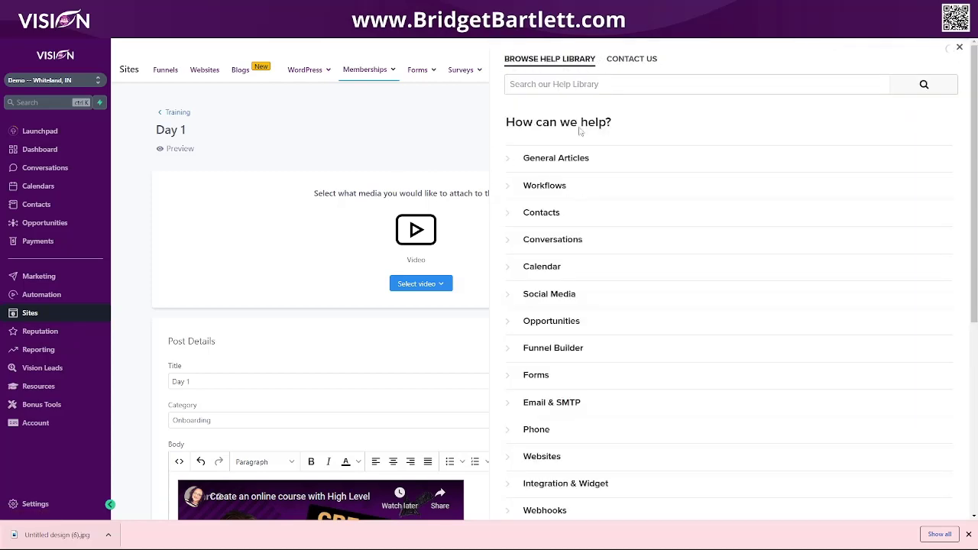
click(549, 269)
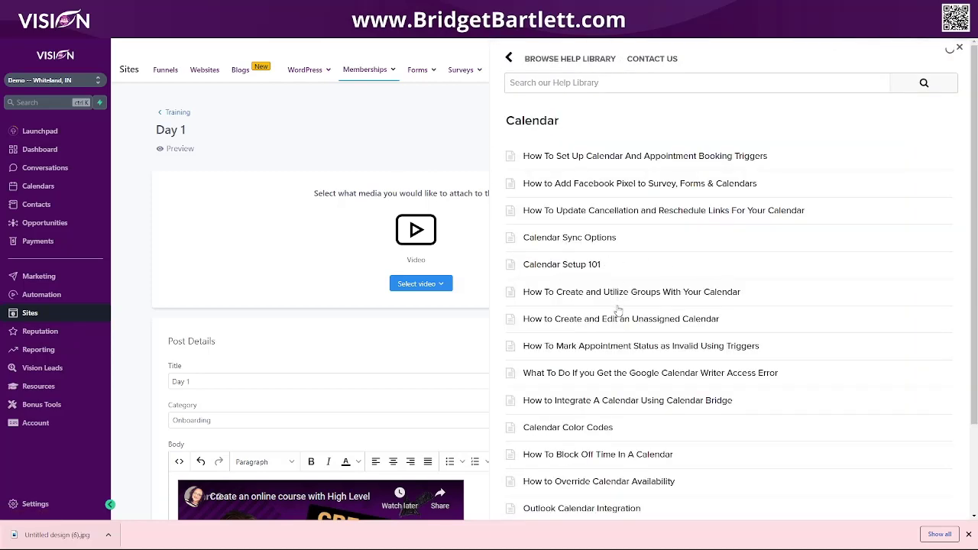
scroll(618, 313, down, 3)
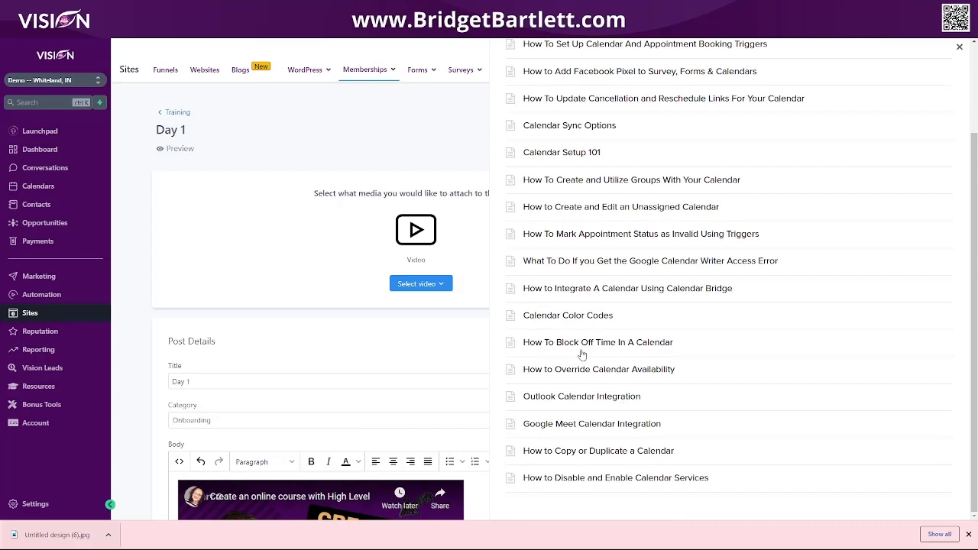